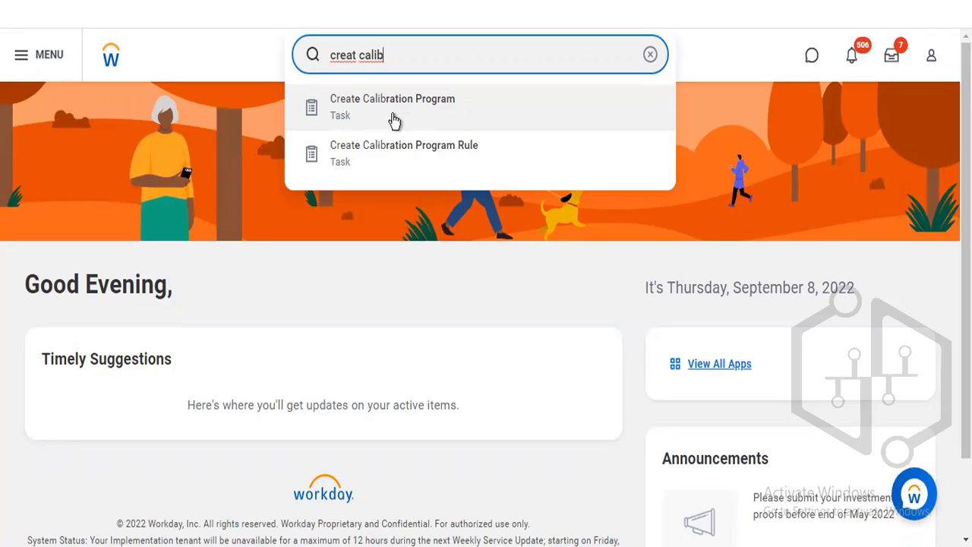
# - Start creating a calibration program and set its Applies To rule to Director Level
pyautogui.click(393, 115)
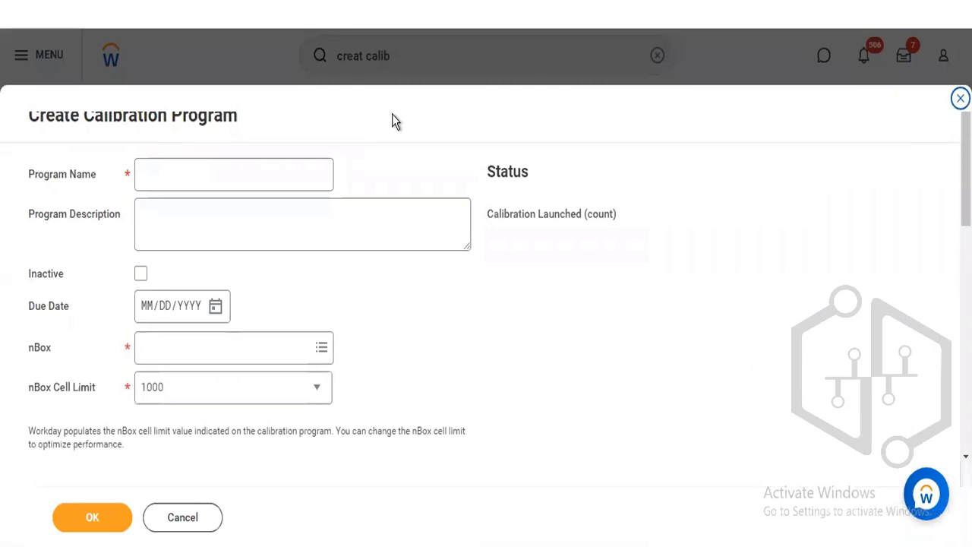
pyautogui.click(189, 174)
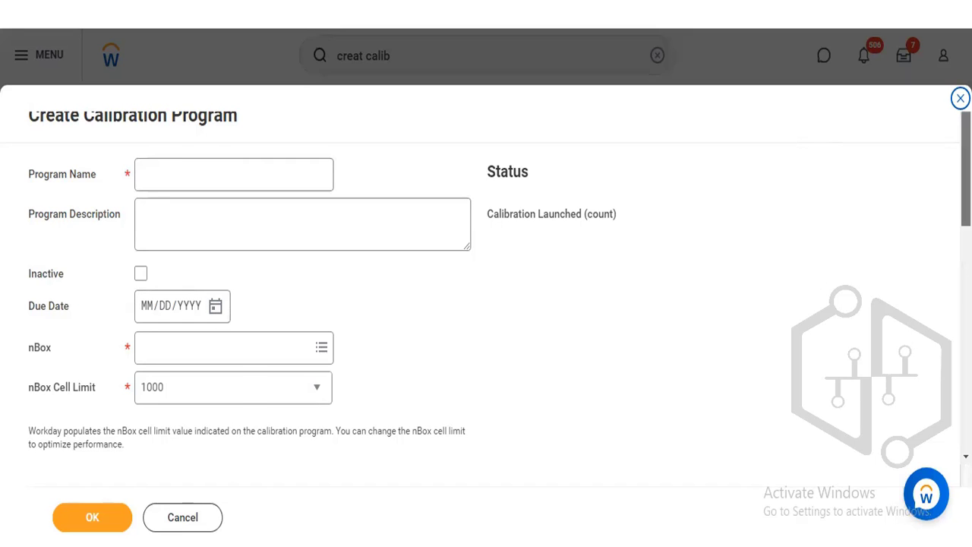
pyautogui.scroll(-3, 486, 289)
pyautogui.scroll(-1, 455, 326)
pyautogui.scroll(-1, 455, 326)
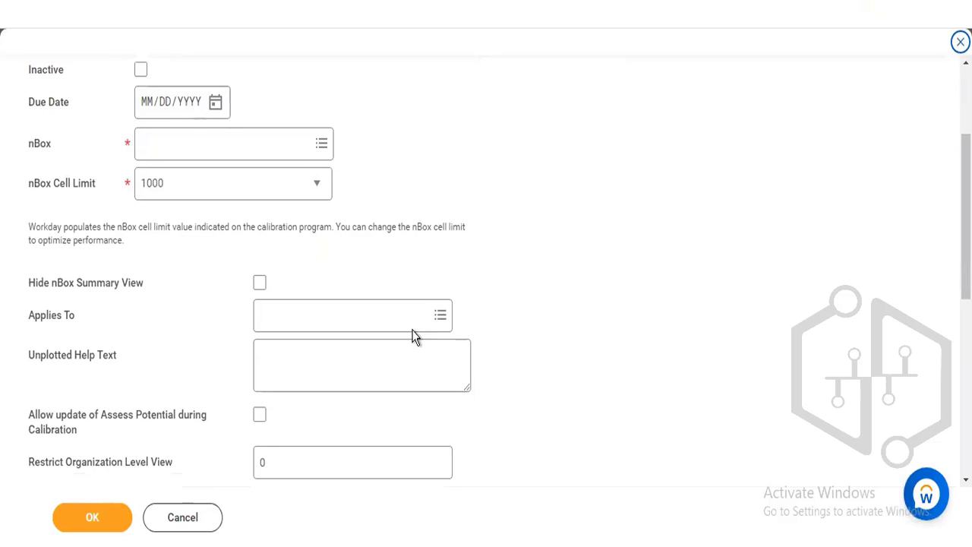
pyautogui.click(300, 310)
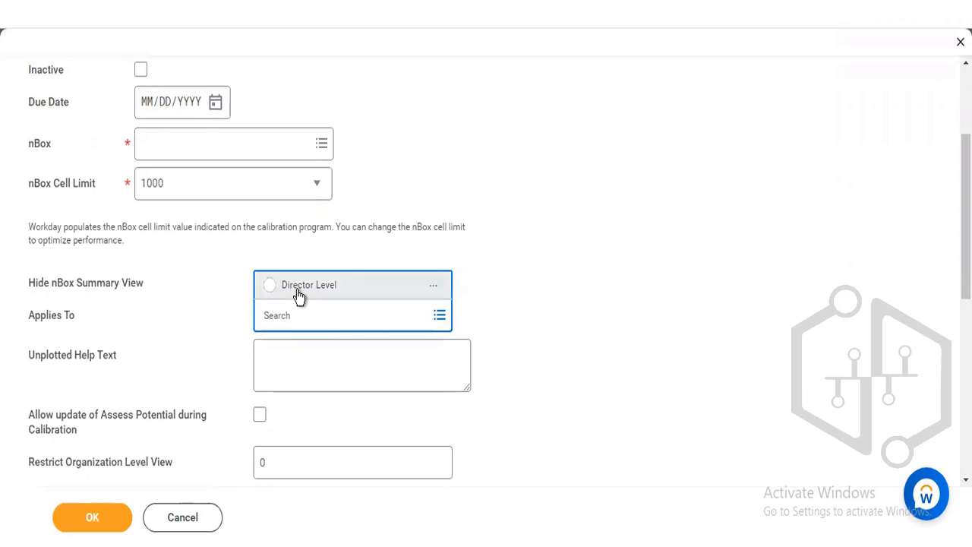
pyautogui.click(297, 291)
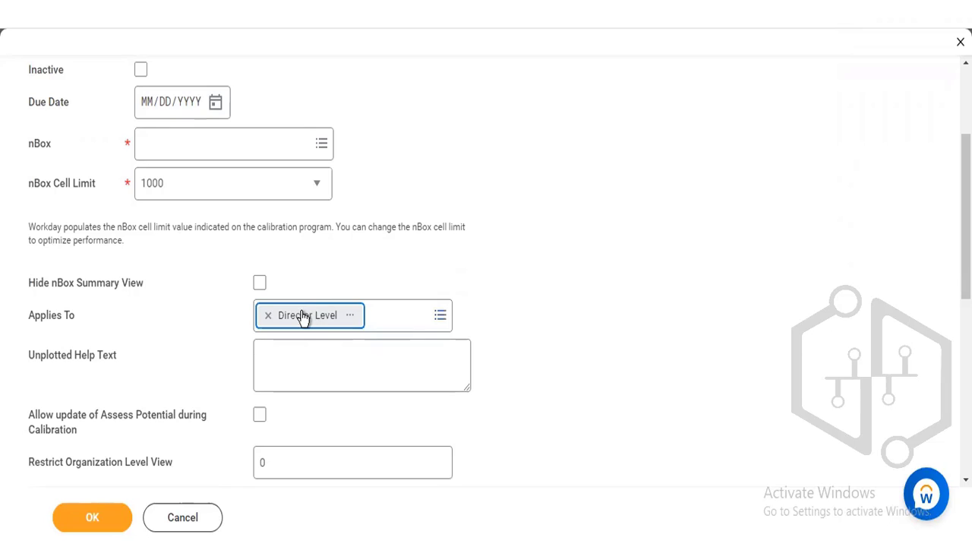
# - View the Director Level rule in a separate tab, and start the Create Calibration Program Rule task from there
pyautogui.rightClick(309, 320)
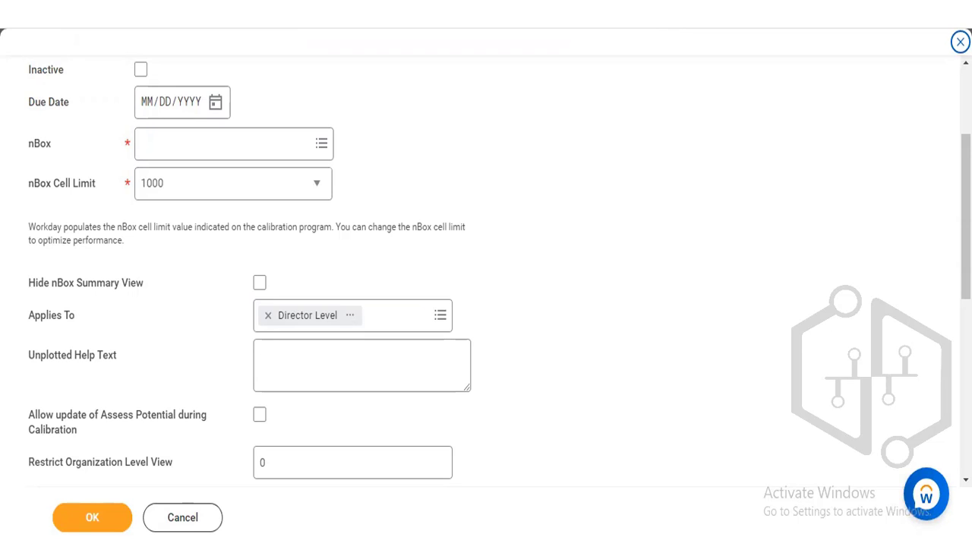
pyautogui.scroll(3, 852, 32)
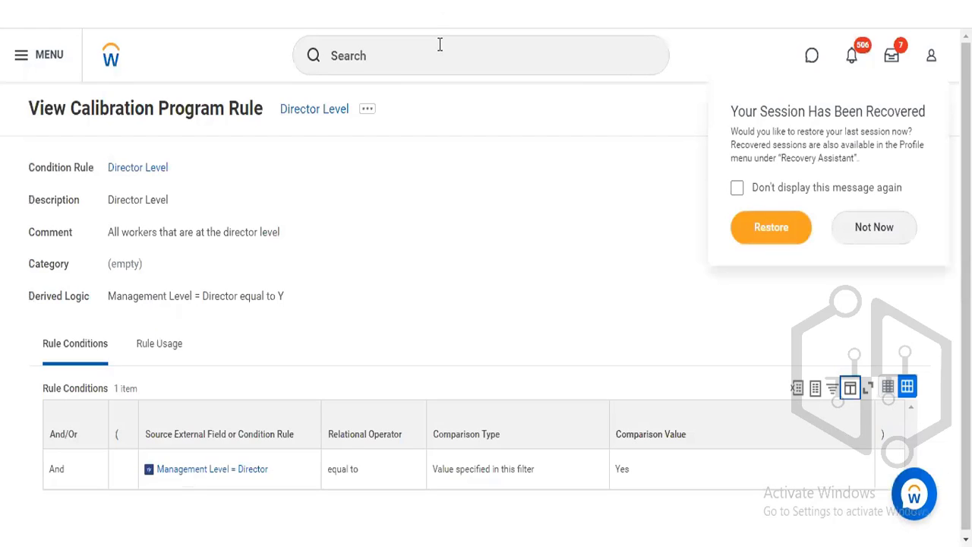
pyautogui.click(440, 46)
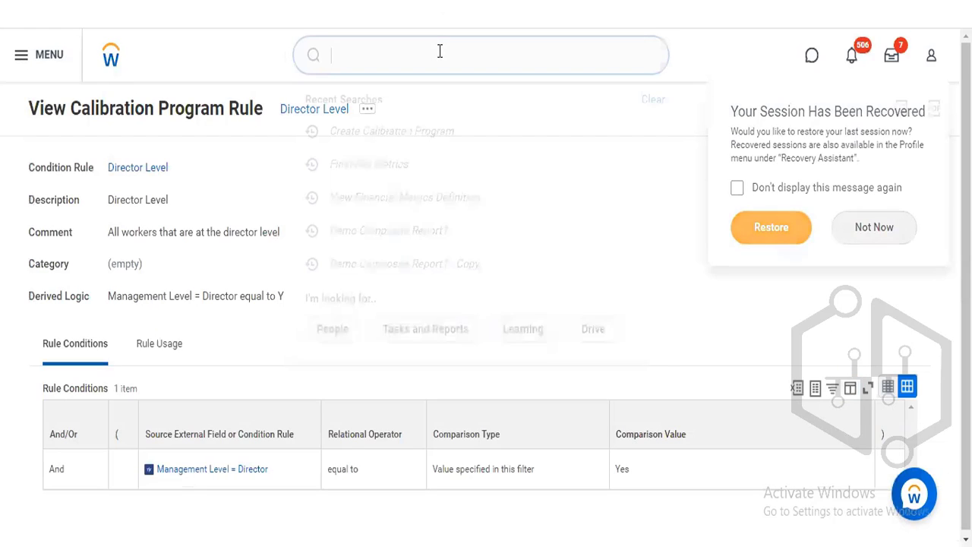
pyautogui.write('creat calib')
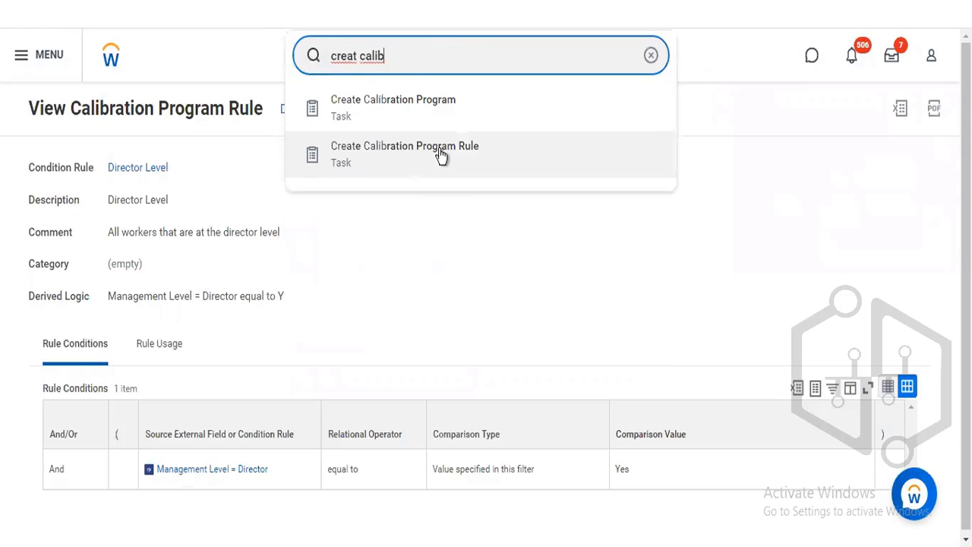
pyautogui.click(439, 149)
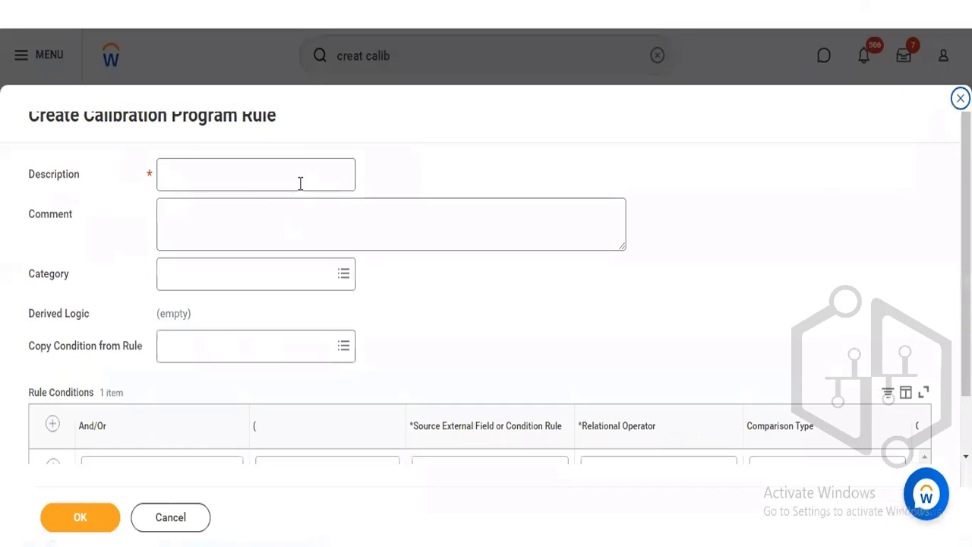
# - Enter "Hire Date greater than 6 month ago and currently active" as the calibration program rule's description
pyautogui.click(299, 183)
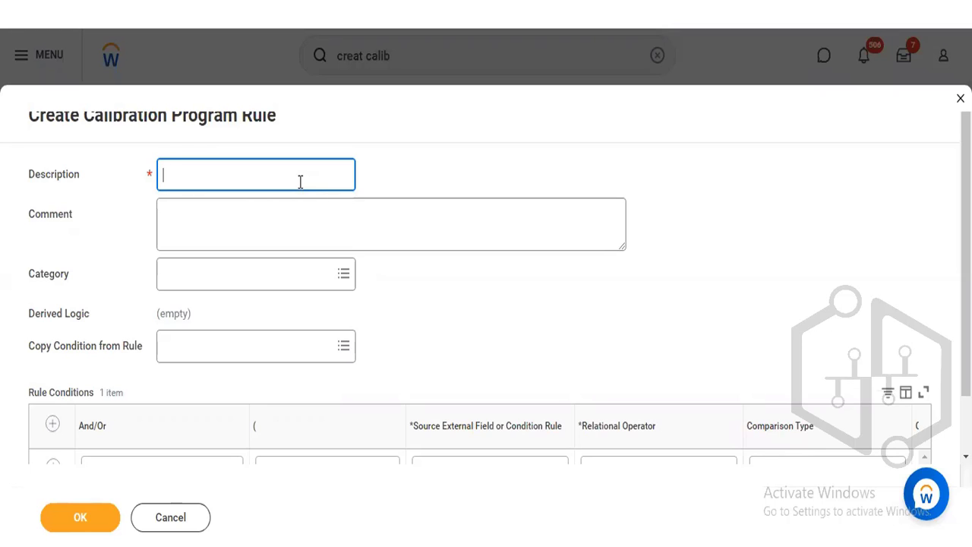
pyautogui.write('Hire Date greater than ')
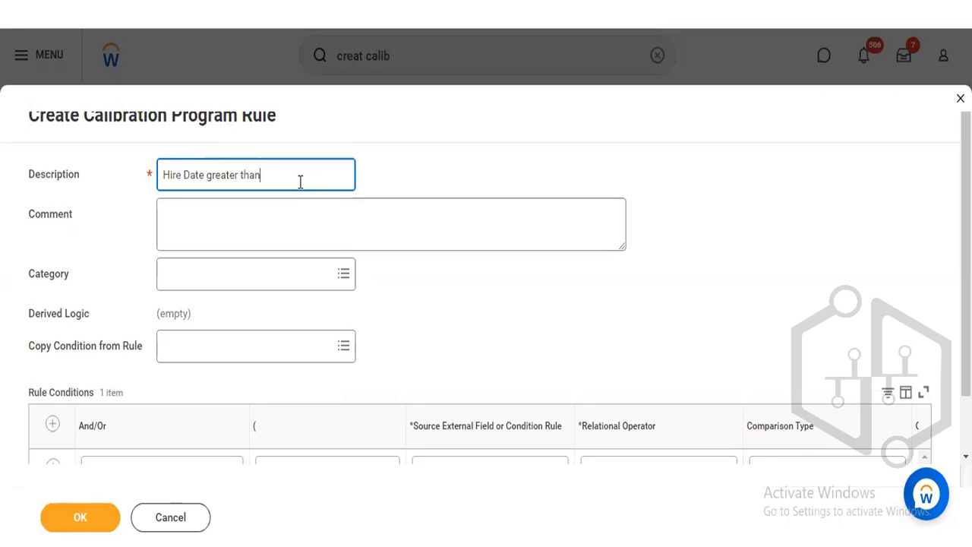
pyautogui.write('6 months')
pyautogui.write('ago and currentl')
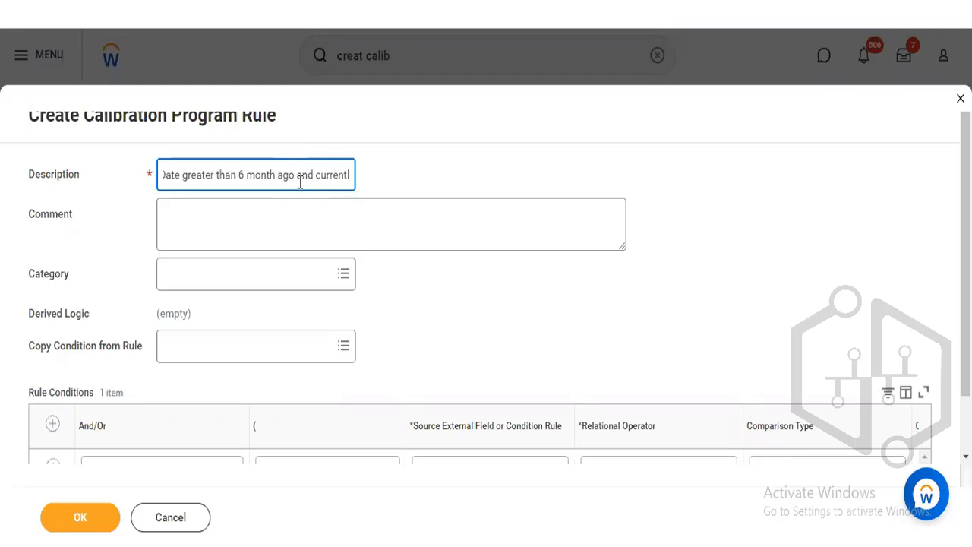
pyautogui.write('y active')
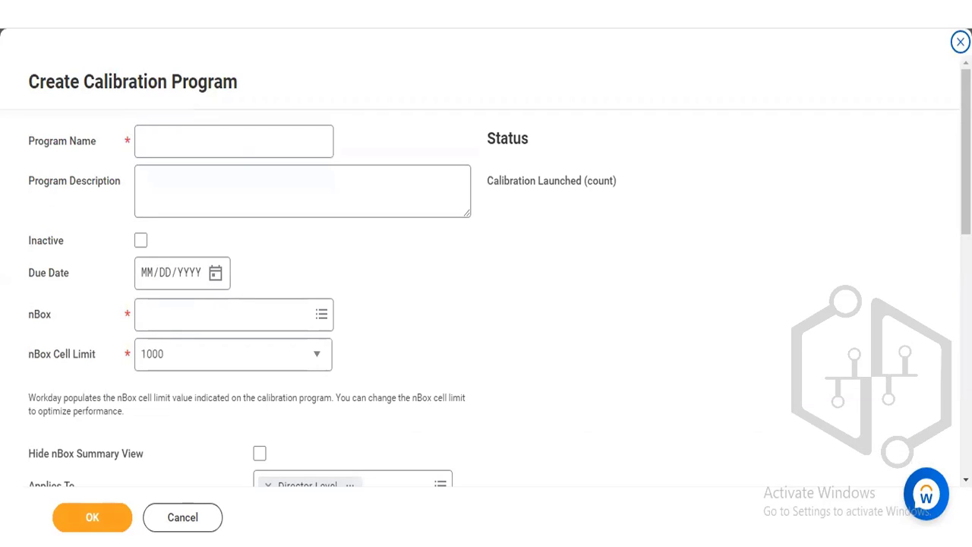
pyautogui.scroll(-1, 937, 277)
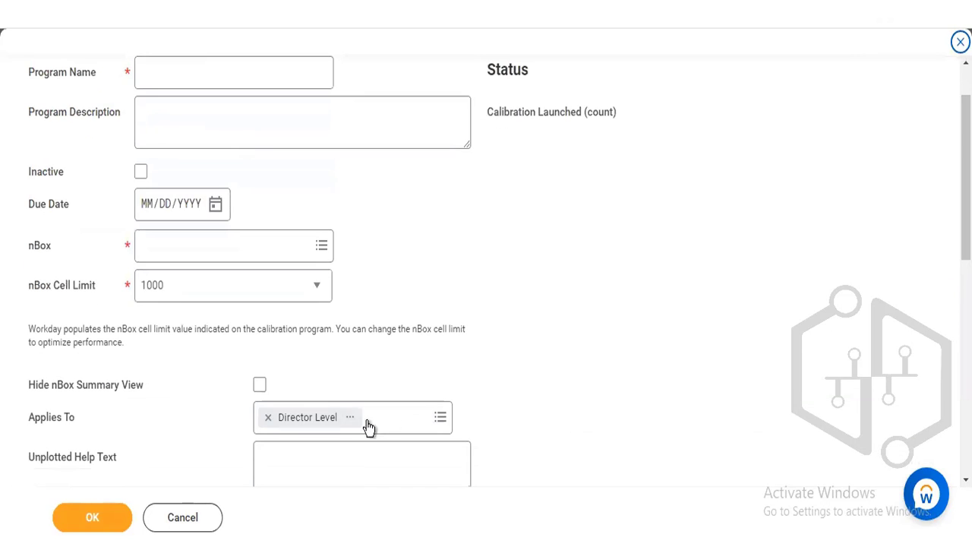
pyautogui.click(349, 420)
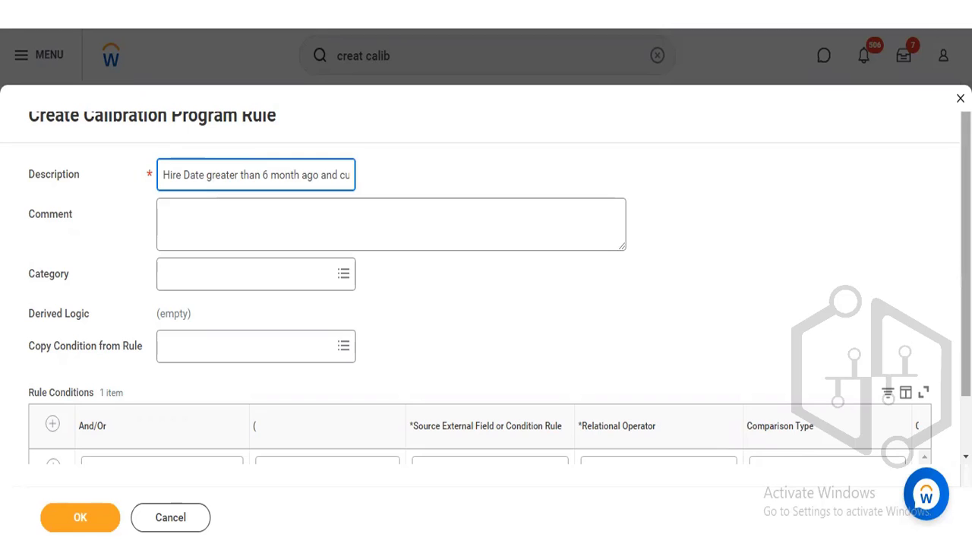
# - Set the first rule condition's source field to Currently Active and view that field's details
pyautogui.moveTo(967, 251); pyautogui.dragTo(968, 334)
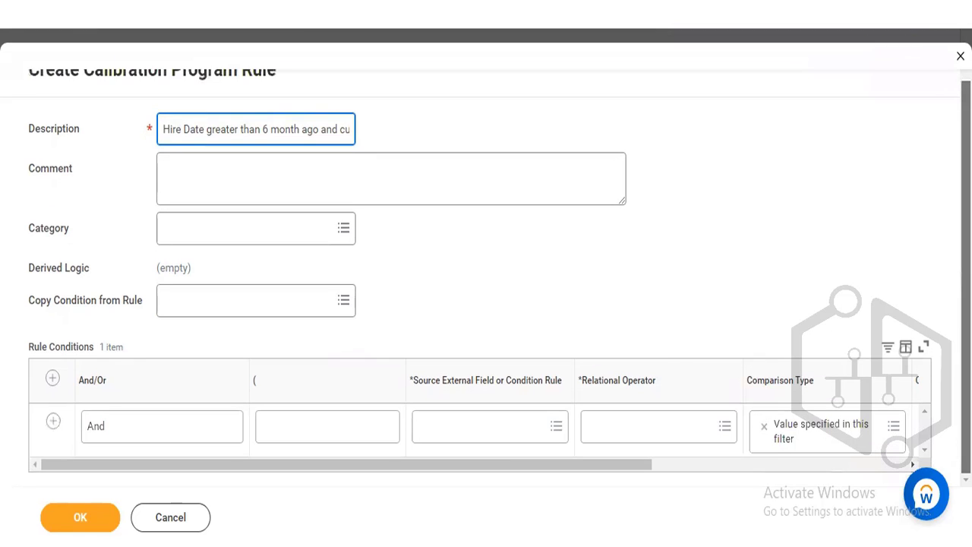
pyautogui.click(475, 429)
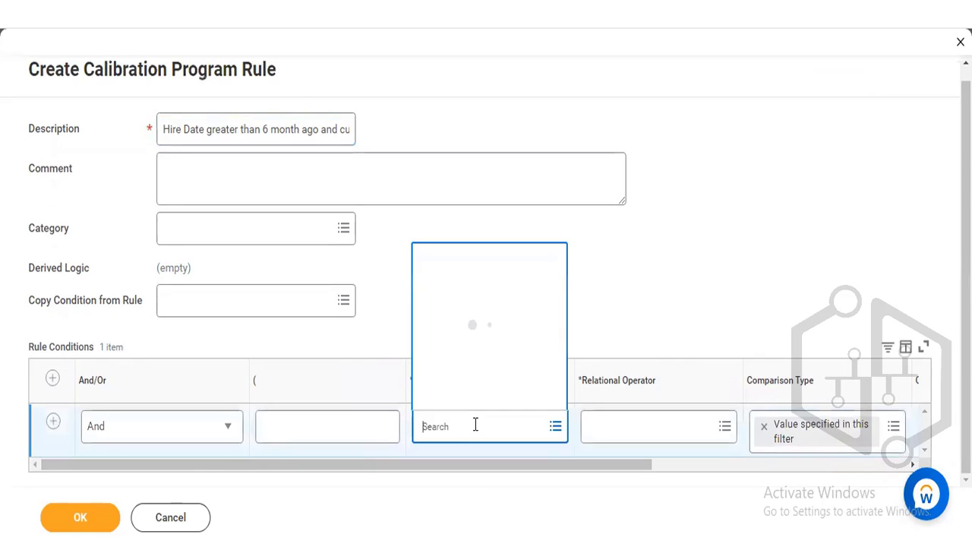
pyautogui.write('cu')
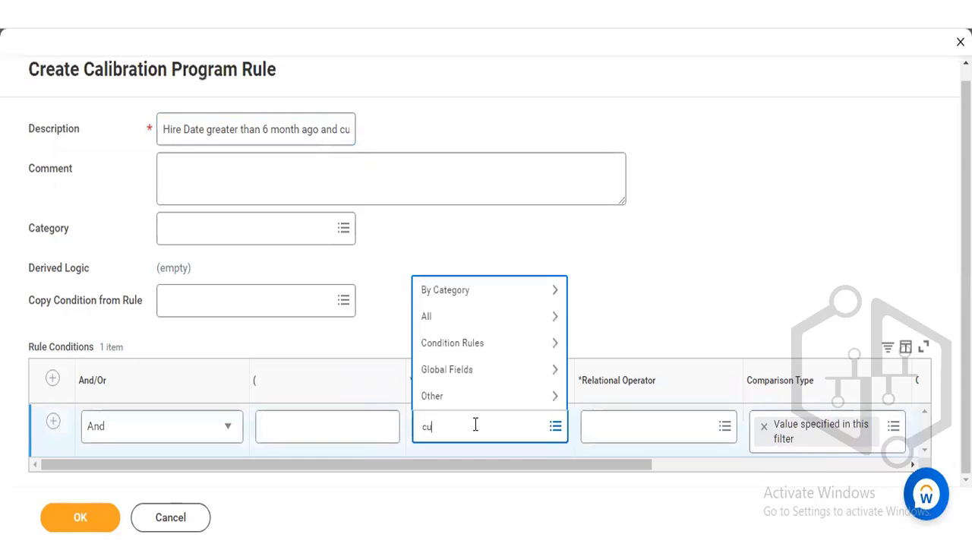
pyautogui.write('rrently acti')
pyautogui.press('Return')
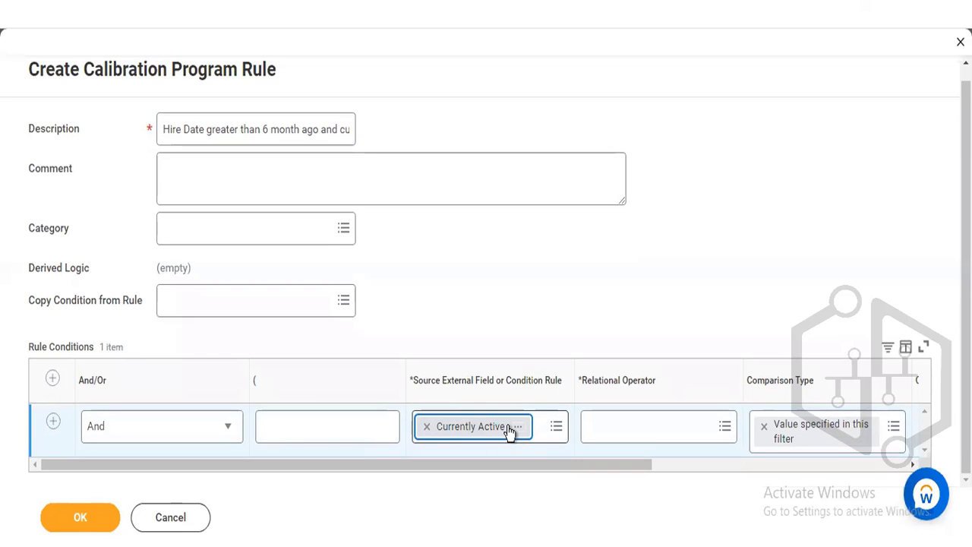
pyautogui.click(517, 429)
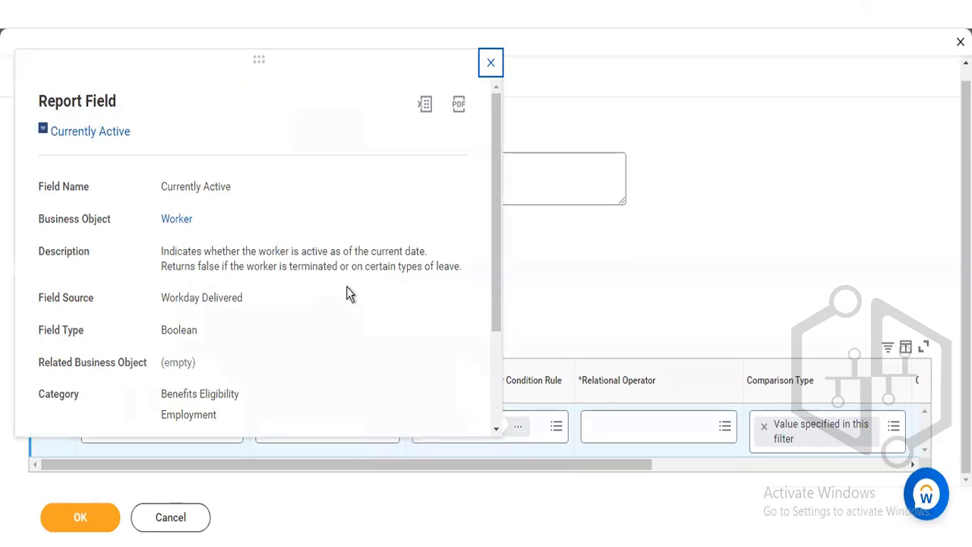
pyautogui.click(504, 275)
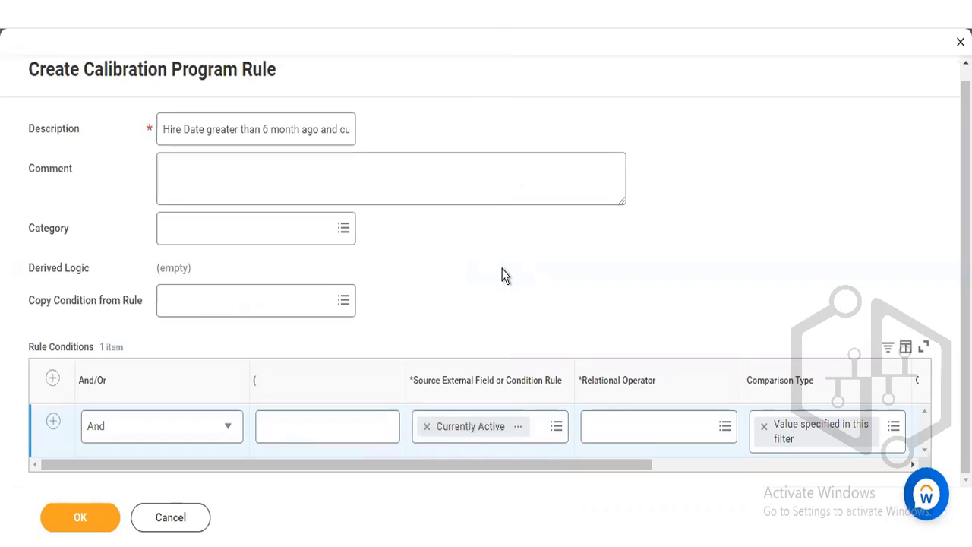
# - Set the Currently Active condition's relational operator to equal to and enable its comparison value
pyautogui.click(615, 428)
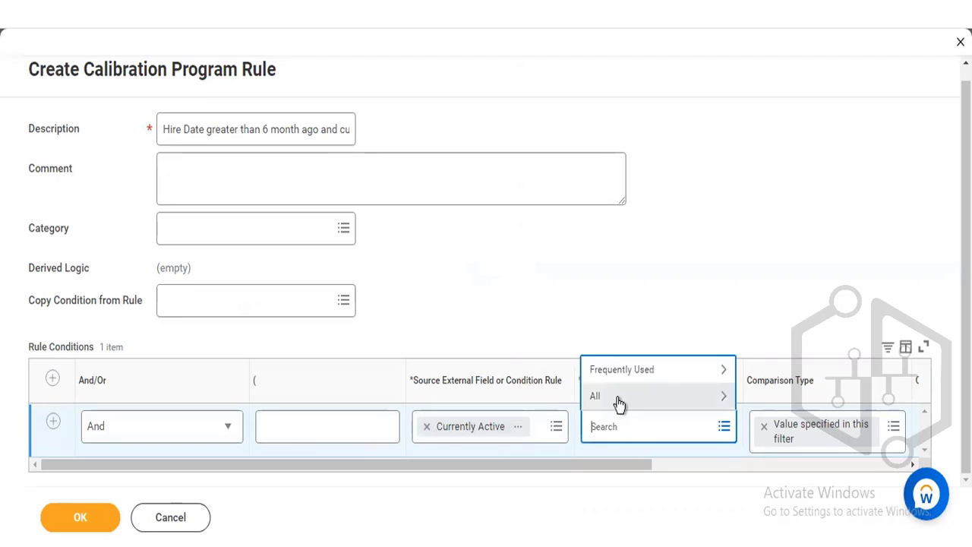
pyautogui.click(617, 398)
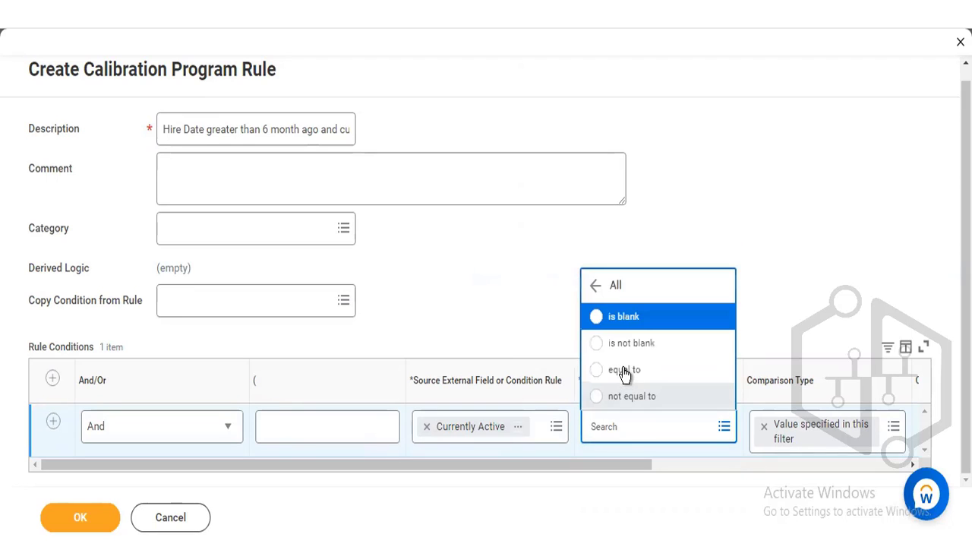
pyautogui.click(630, 371)
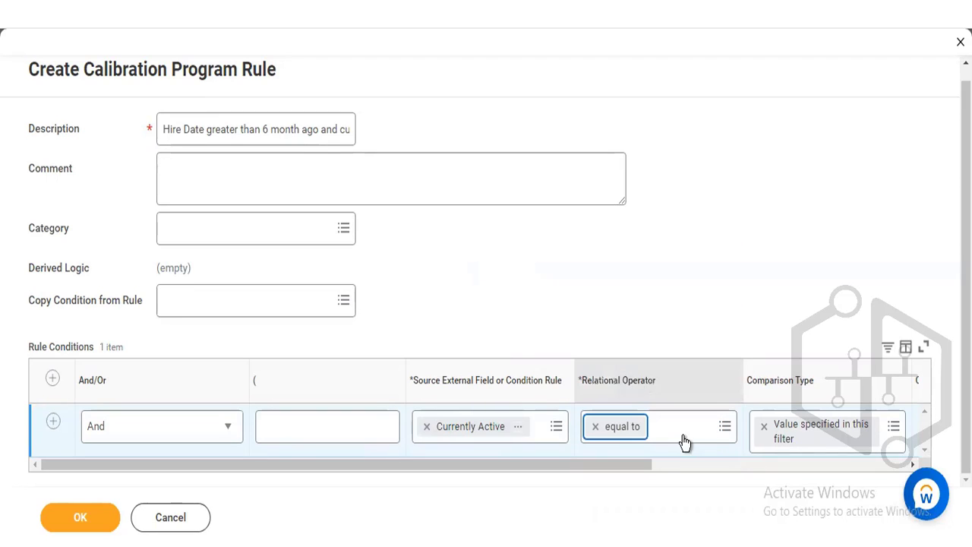
pyautogui.moveTo(634, 467); pyautogui.dragTo(731, 467)
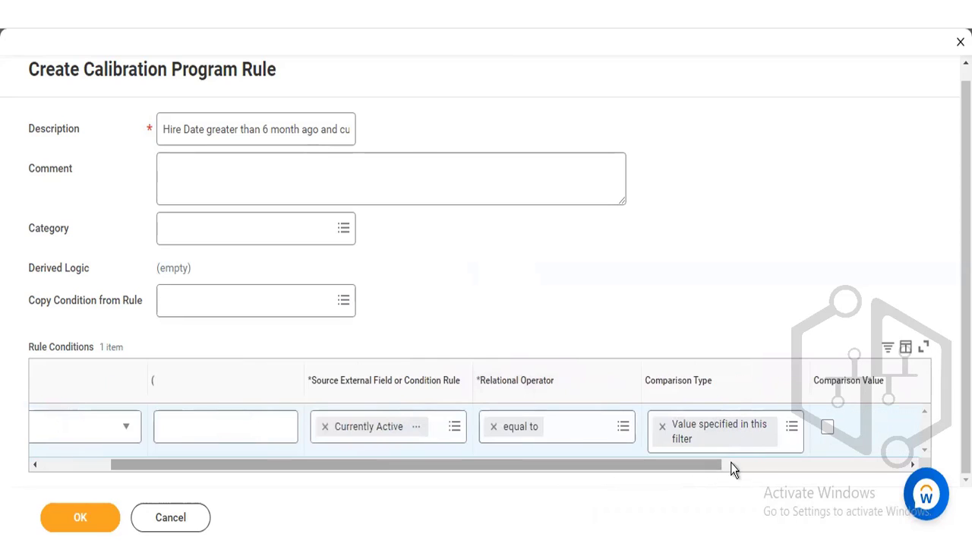
pyautogui.click(828, 429)
pyautogui.moveTo(378, 460); pyautogui.dragTo(307, 457)
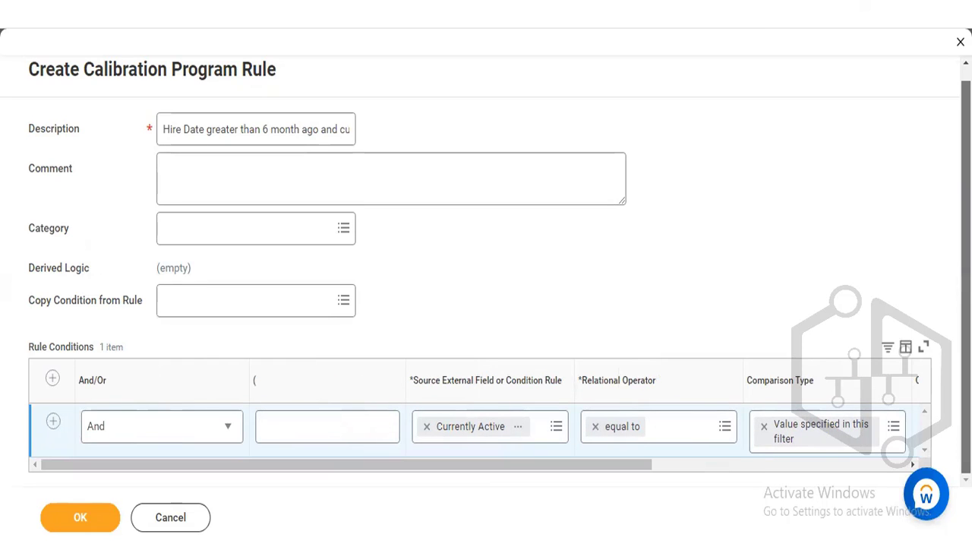
pyautogui.click(432, 388)
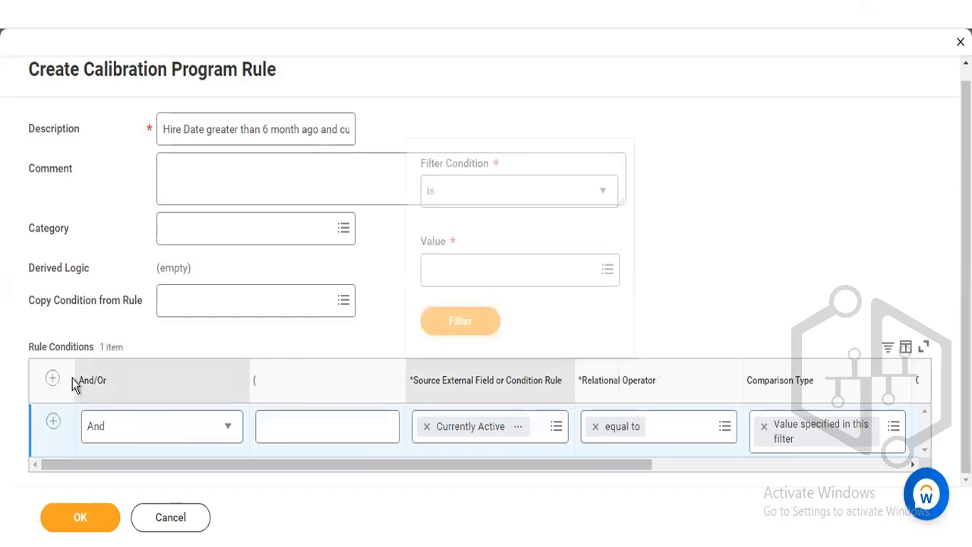
pyautogui.click(360, 336)
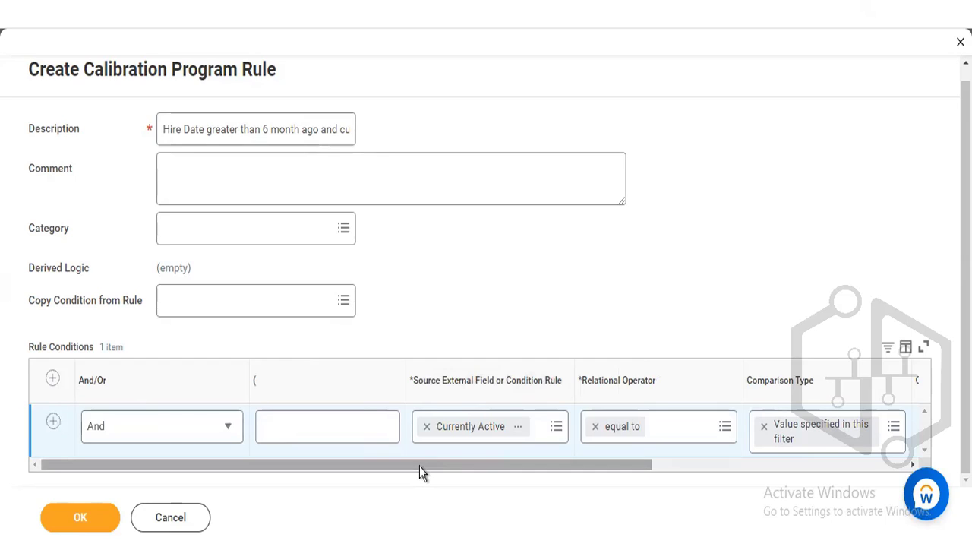
# - Review the field source in the Currently Active report field's details
pyautogui.click(515, 430)
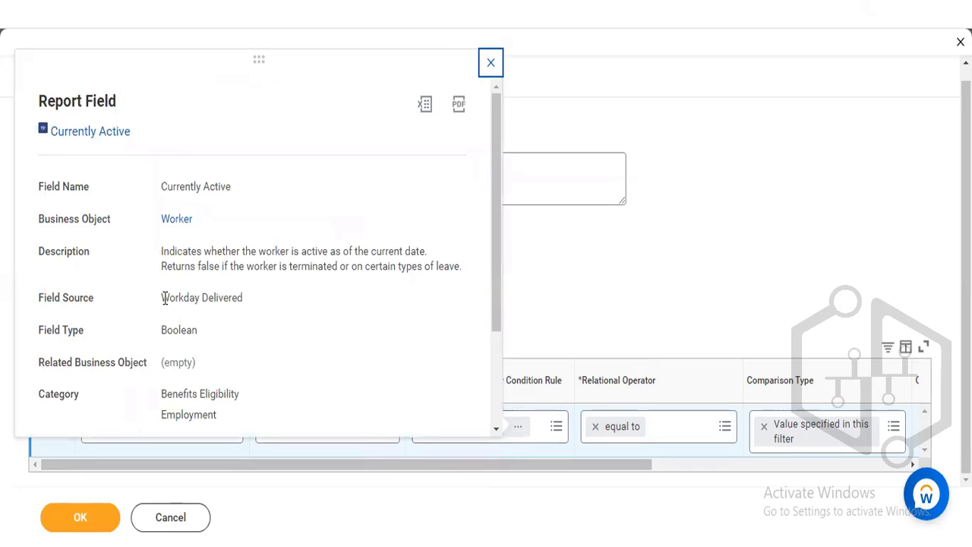
pyautogui.moveTo(161, 297); pyautogui.dragTo(254, 303)
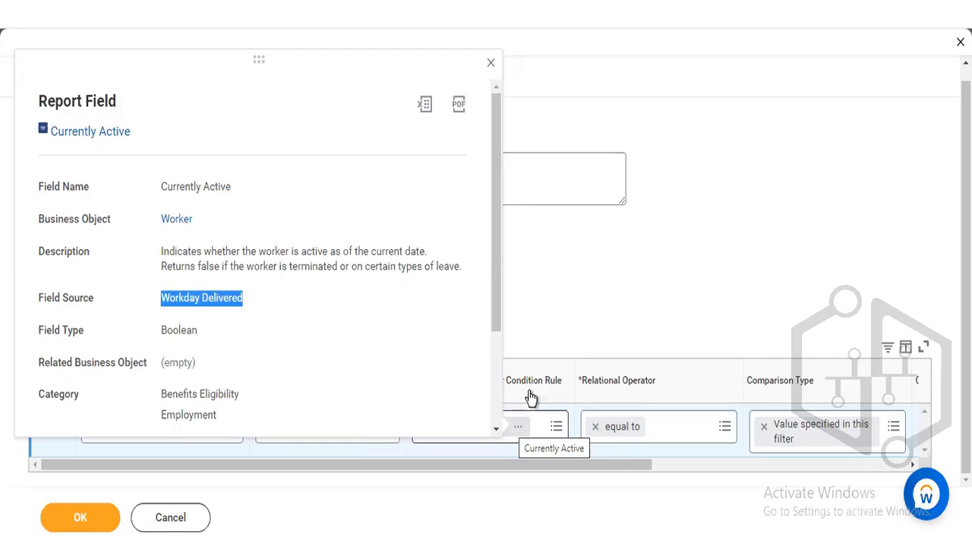
pyautogui.click(562, 310)
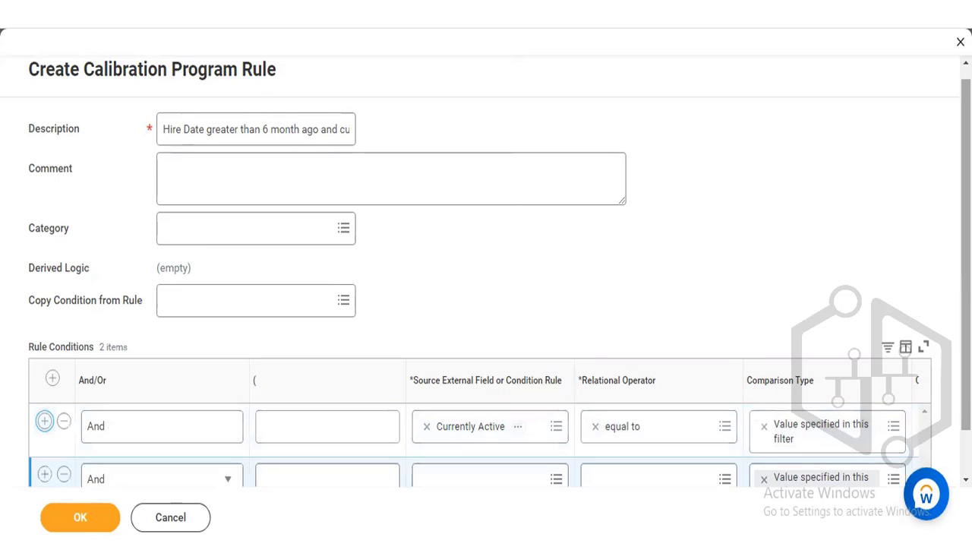
# - Set the second rule condition's source field to the Worker's date-type Hire Date field, checking its report field details
pyautogui.moveTo(965, 277); pyautogui.dragTo(965, 318)
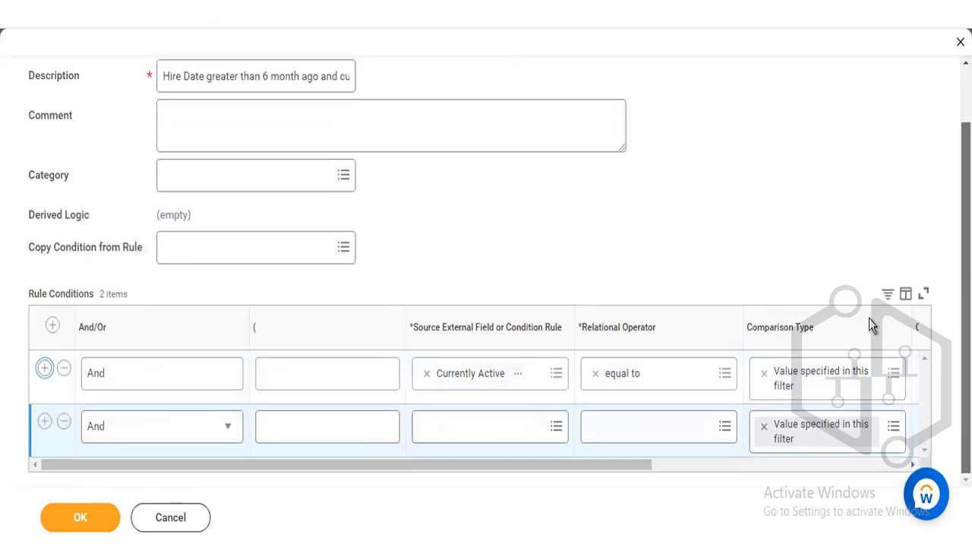
pyautogui.click(491, 429)
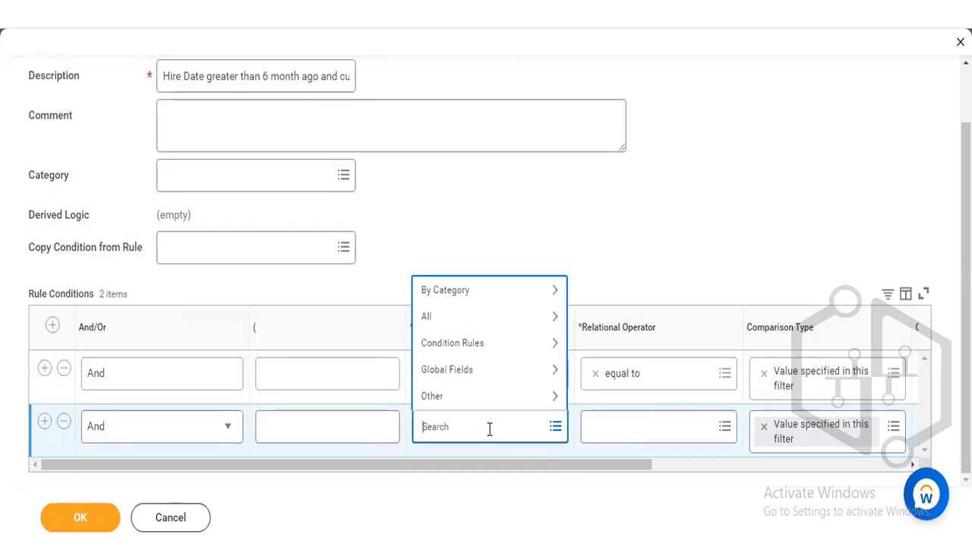
pyautogui.write('hire date4')
pyautogui.press('BackSpace')
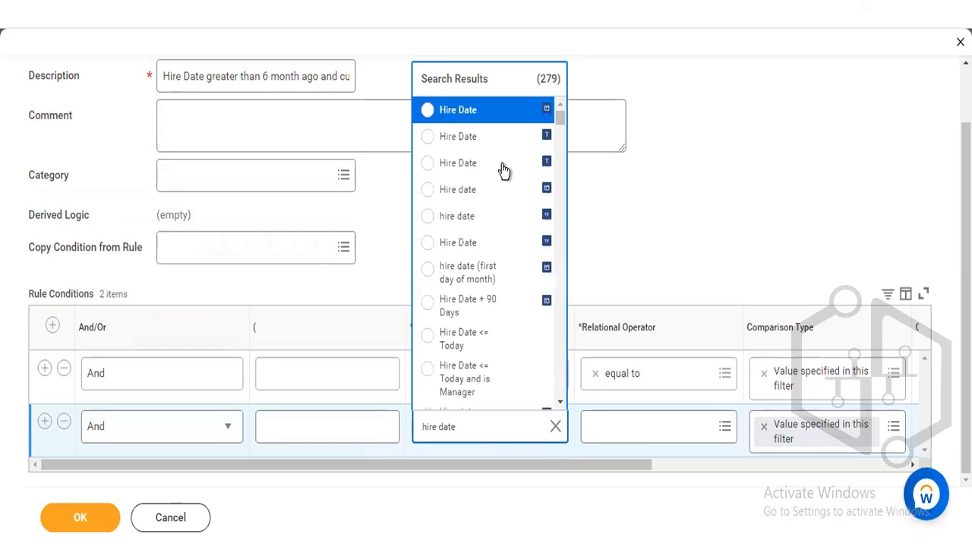
pyautogui.moveTo(527, 115)
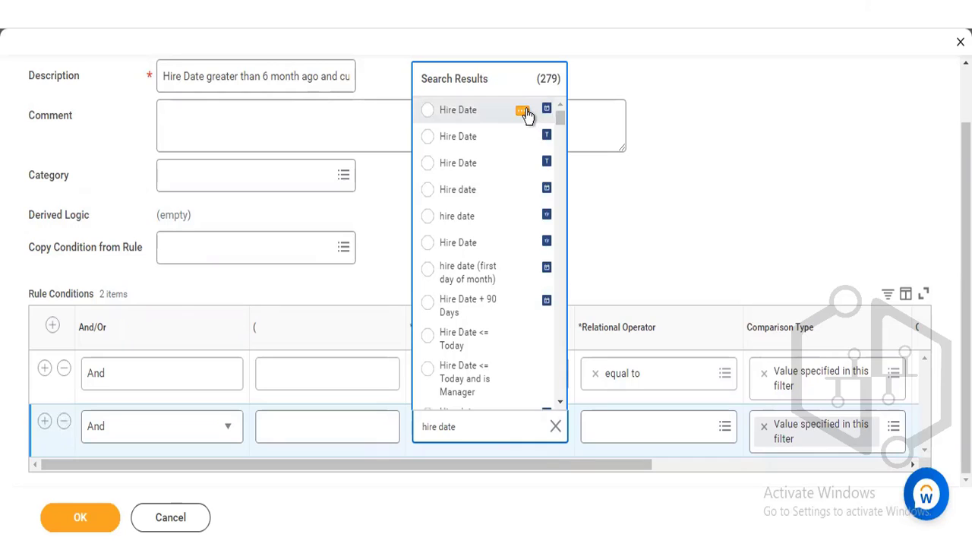
pyautogui.click(523, 112)
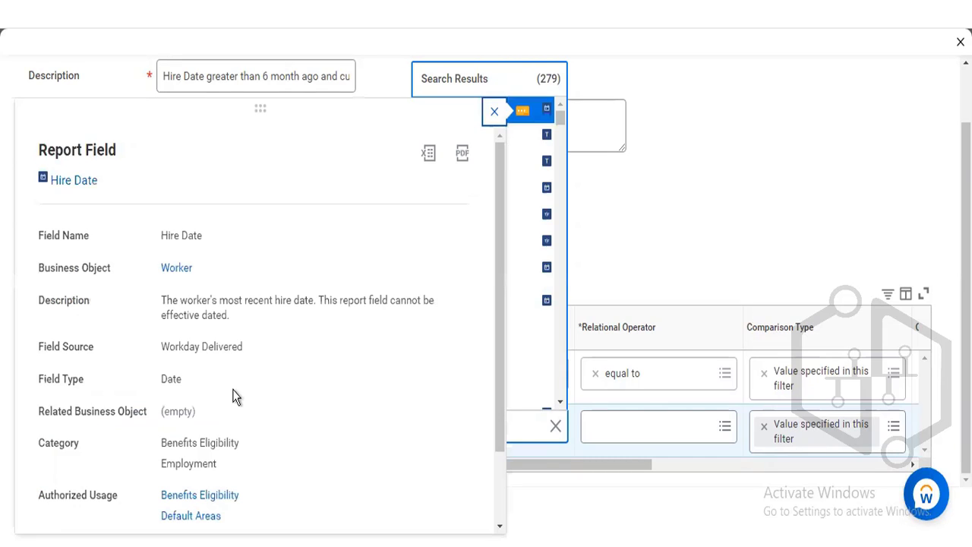
pyautogui.click(534, 122)
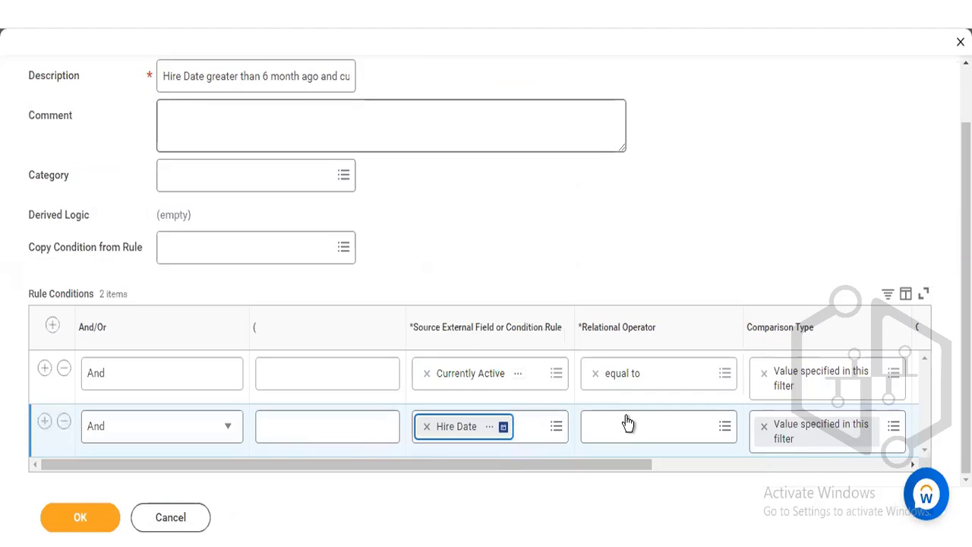
# - Set the Hire Date condition's relational operator to greater than
pyautogui.click(664, 435)
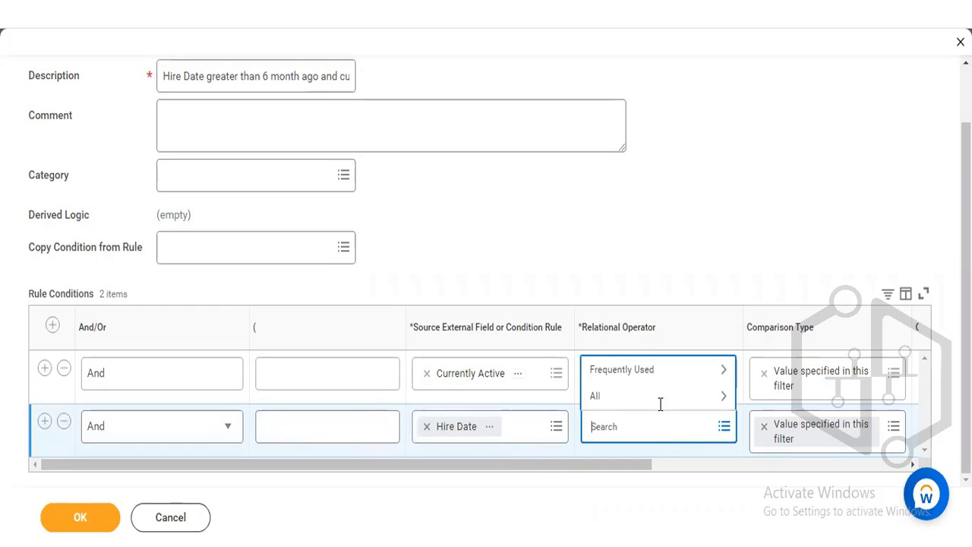
pyautogui.click(662, 402)
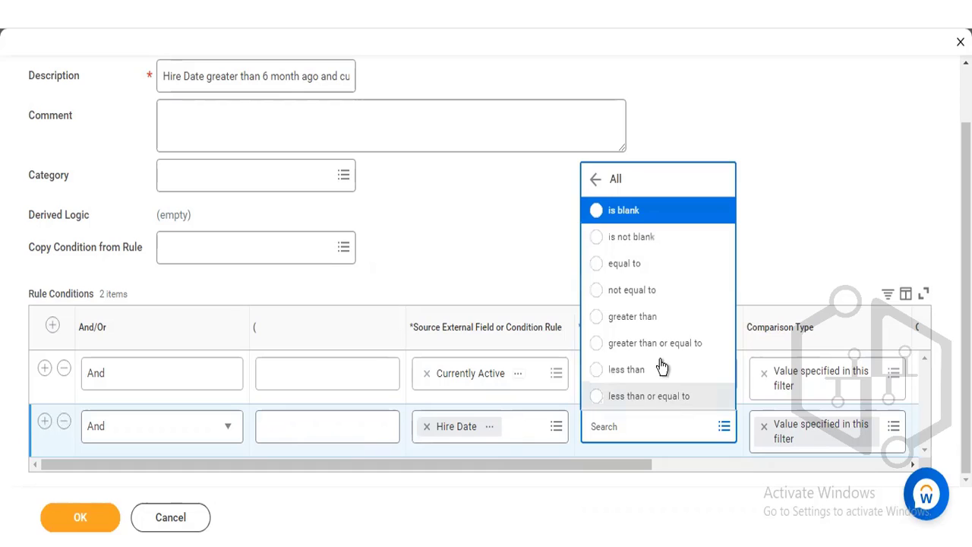
pyautogui.click(647, 318)
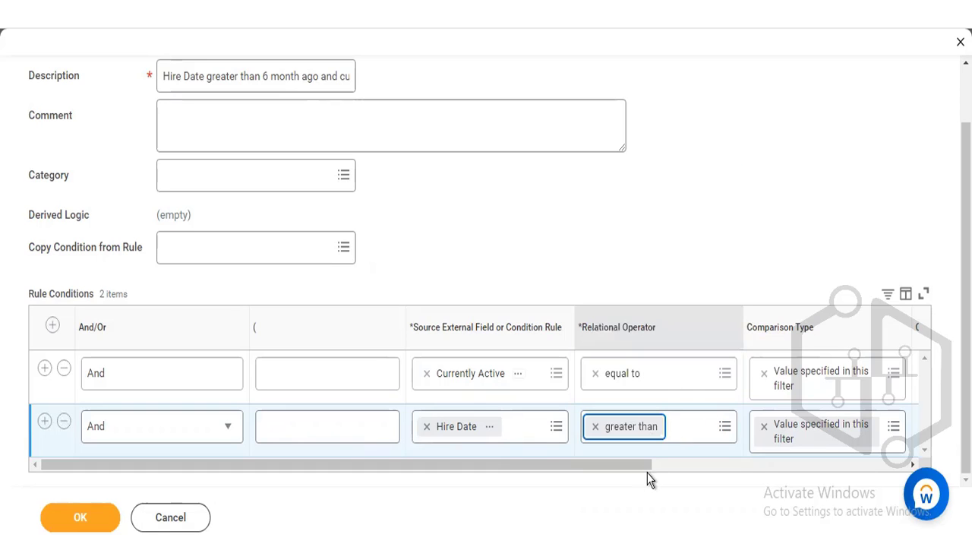
pyautogui.moveTo(634, 466); pyautogui.dragTo(744, 469)
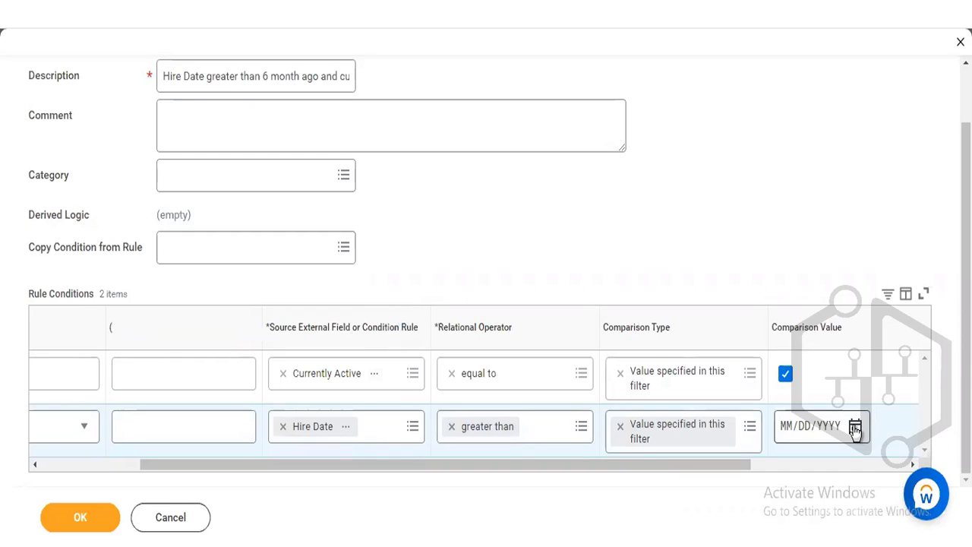
pyautogui.click(855, 428)
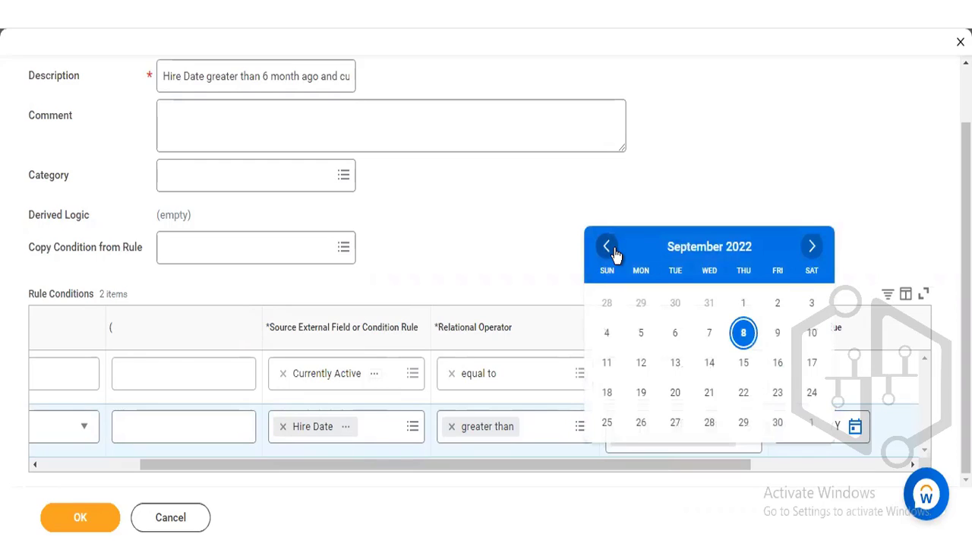
pyautogui.click(615, 253)
pyautogui.click(615, 253)
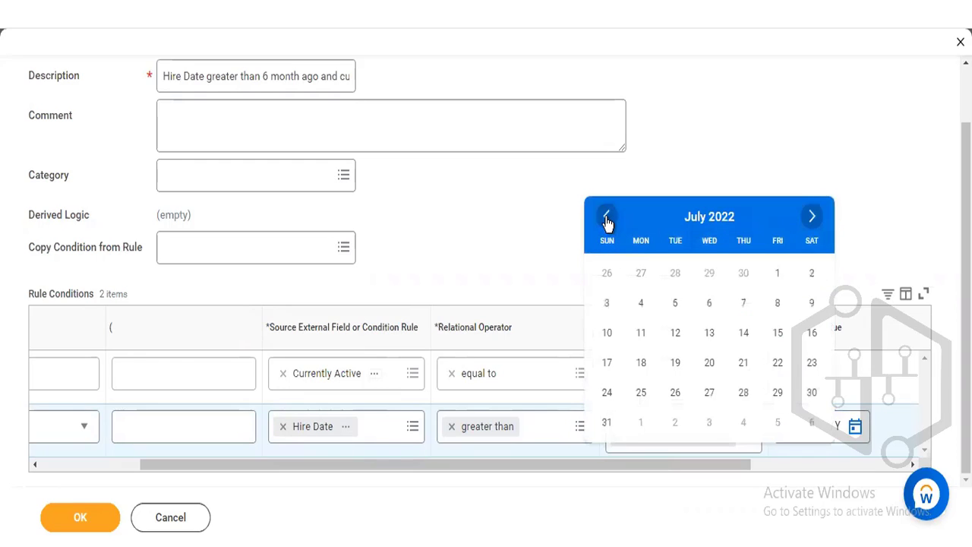
pyautogui.doubleClick(605, 217)
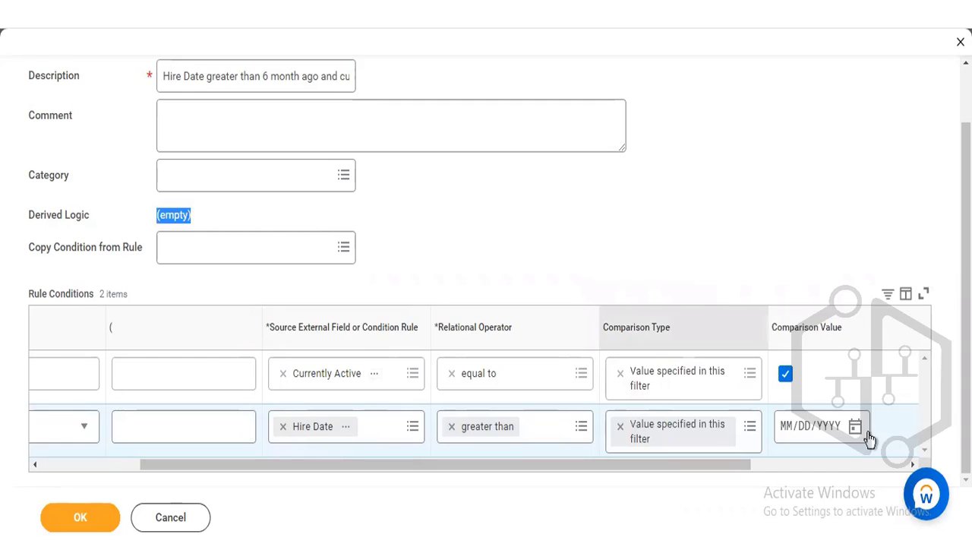
pyautogui.click(790, 430)
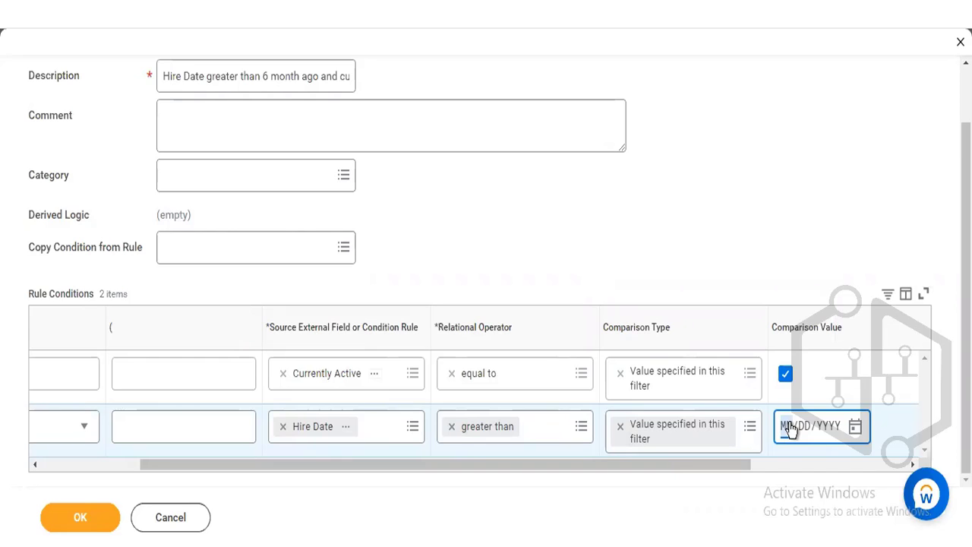
pyautogui.click(854, 427)
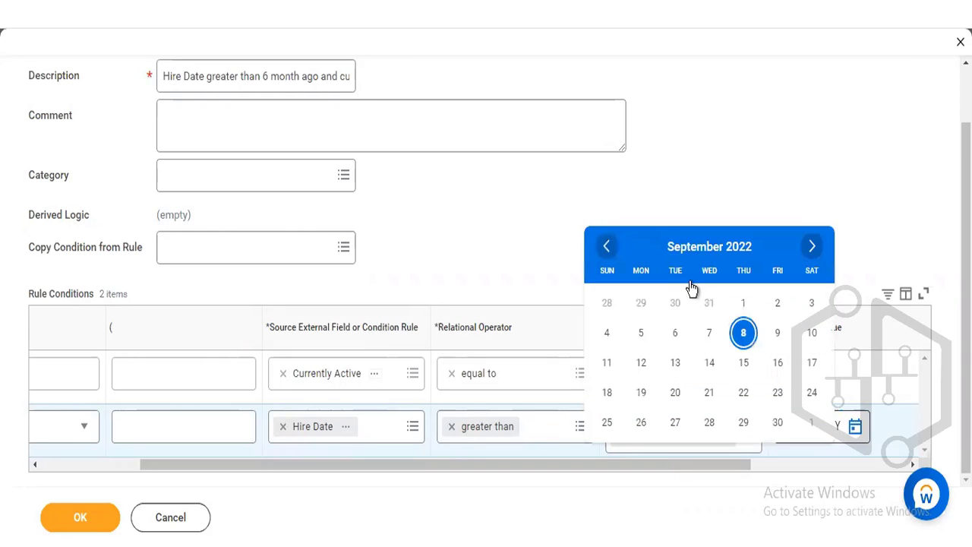
pyautogui.click(606, 246)
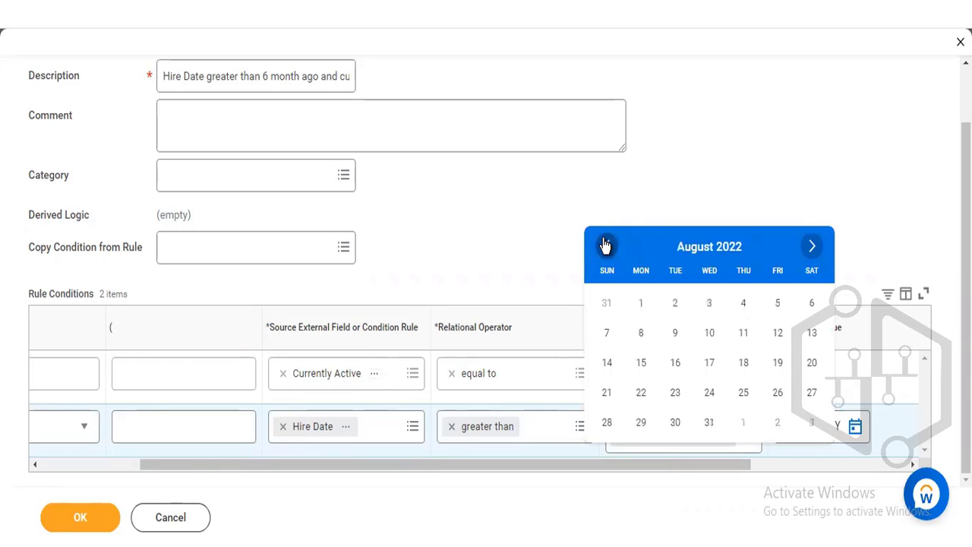
pyautogui.click(605, 245)
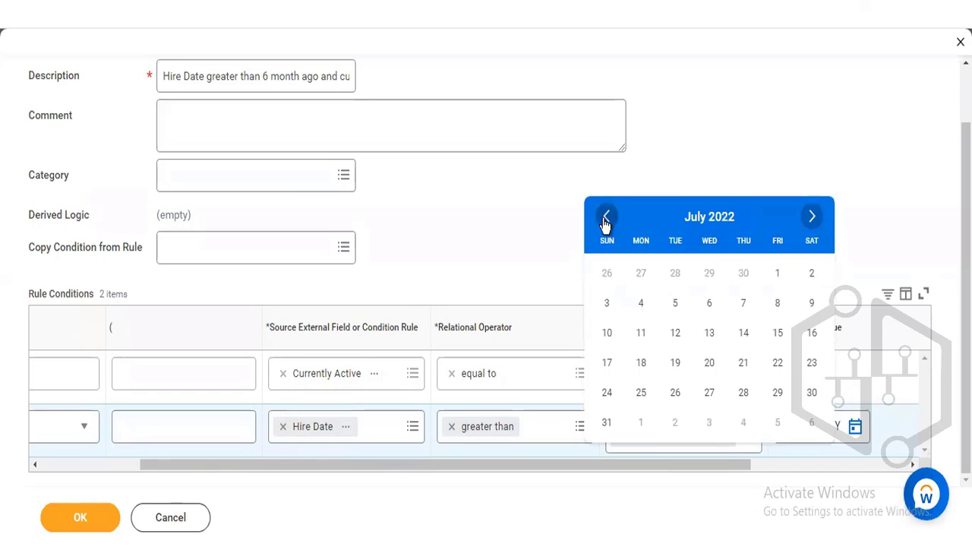
pyautogui.click(605, 218)
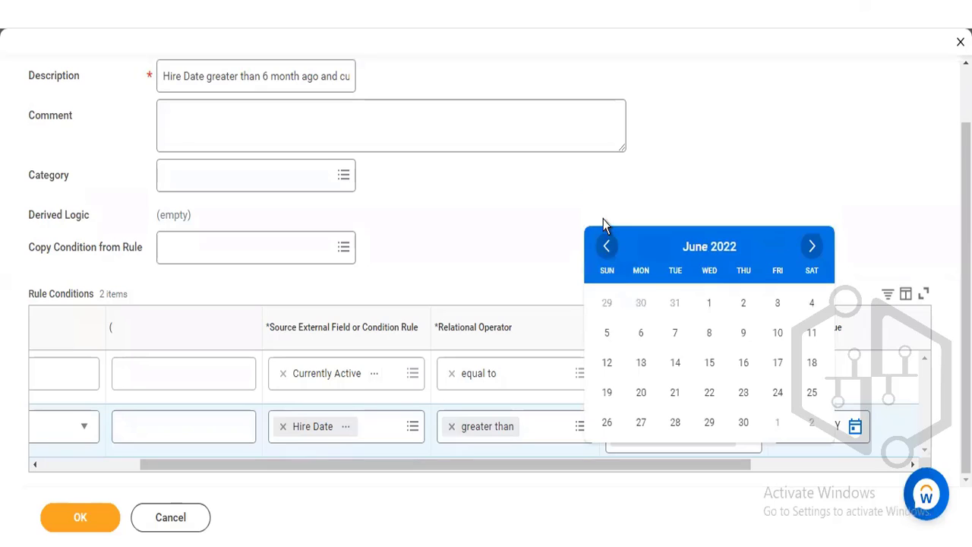
pyautogui.click(841, 422)
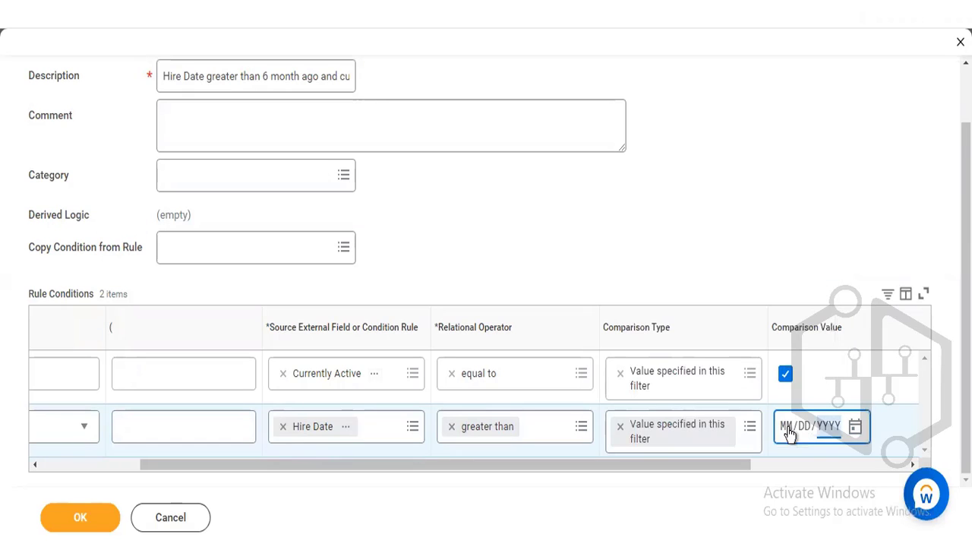
# - Set the Hire Date condition's comparison value to 03/08/2022
pyautogui.click(790, 432)
pyautogui.write('03/')
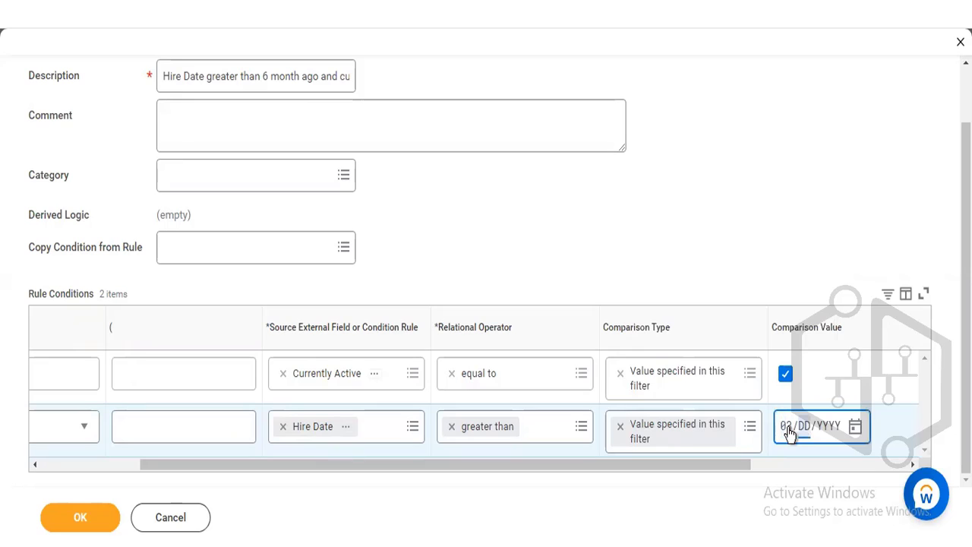
pyautogui.write('08/')
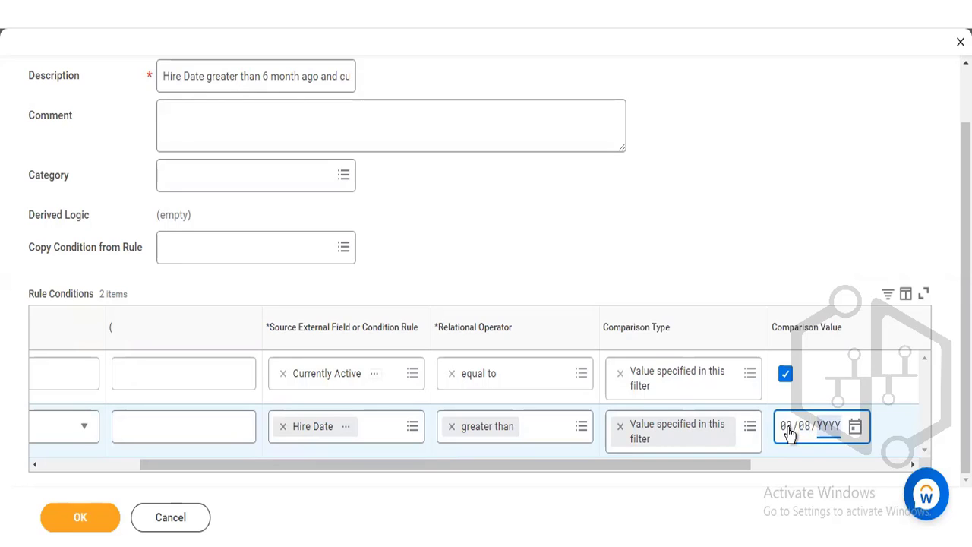
pyautogui.write('2022')
pyautogui.click(758, 139)
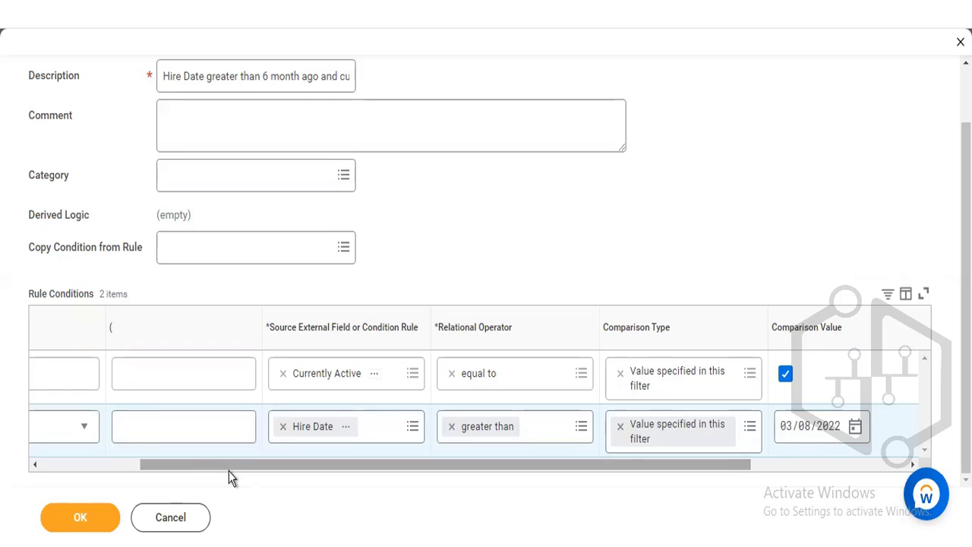
# - Check both rule conditions, save the calibration program rule, and review the saved rule
pyautogui.moveTo(228, 466); pyautogui.dragTo(128, 472)
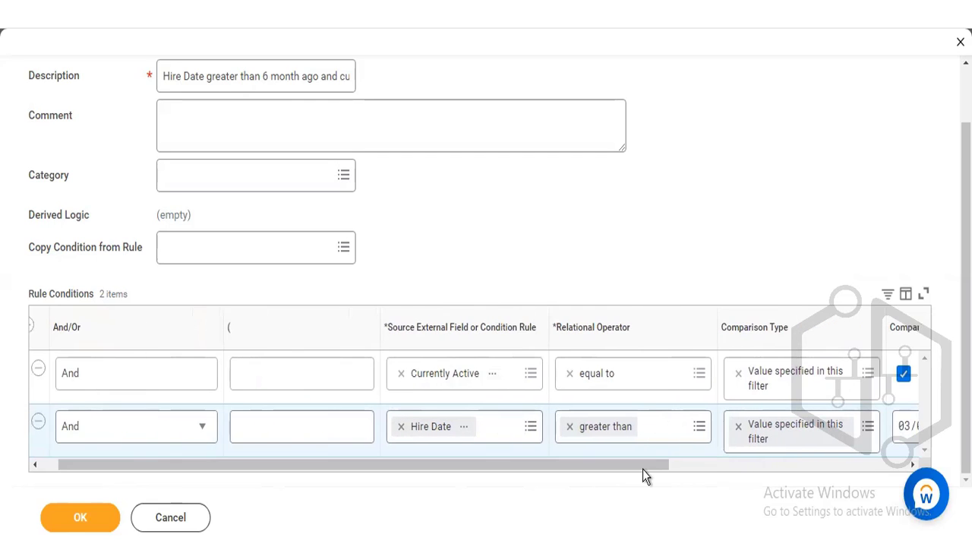
pyautogui.moveTo(642, 468); pyautogui.dragTo(753, 466)
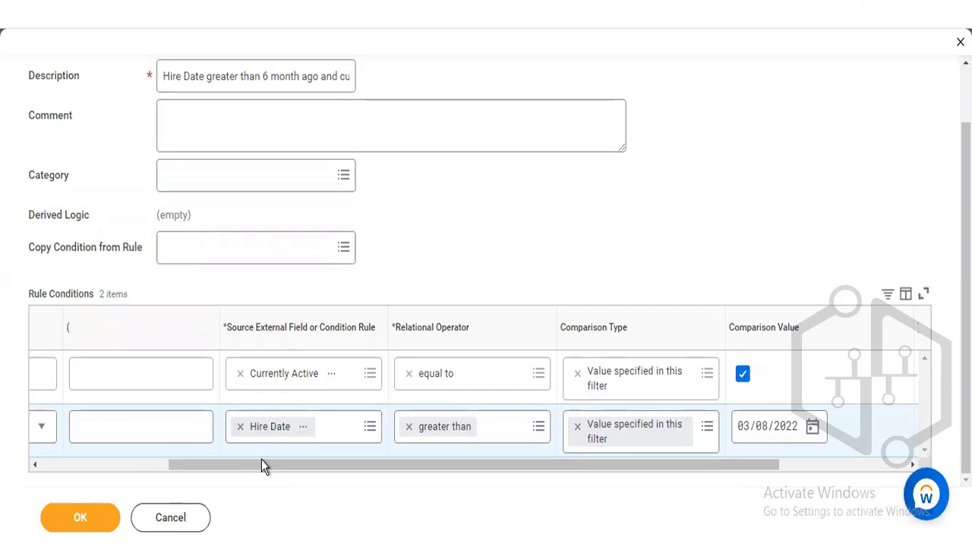
pyautogui.moveTo(261, 464); pyautogui.dragTo(53, 490)
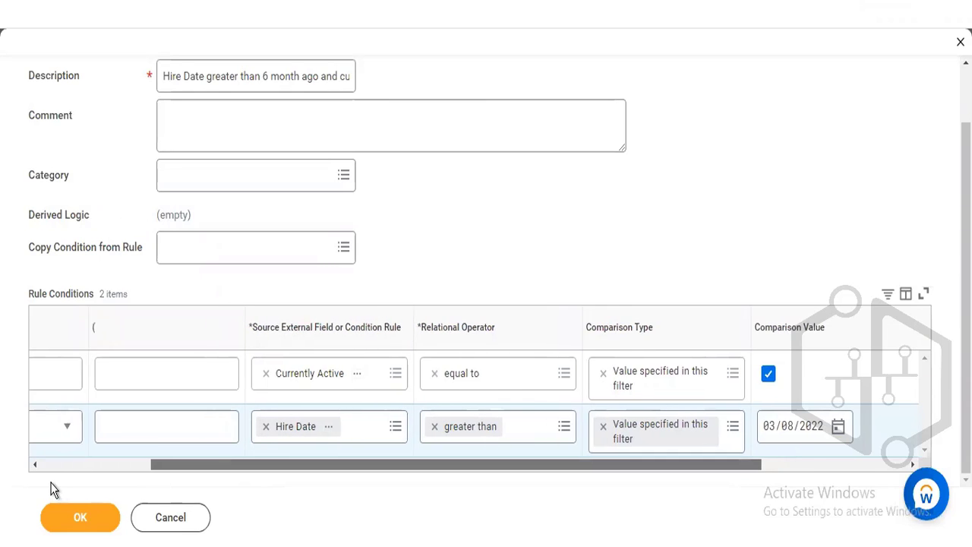
pyautogui.click(82, 517)
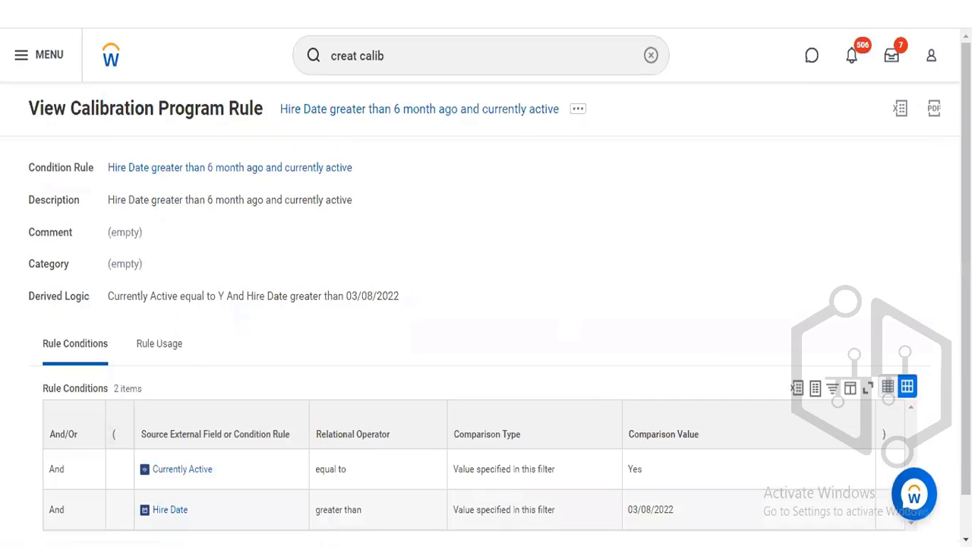
pyautogui.scroll(-1, 393, 342)
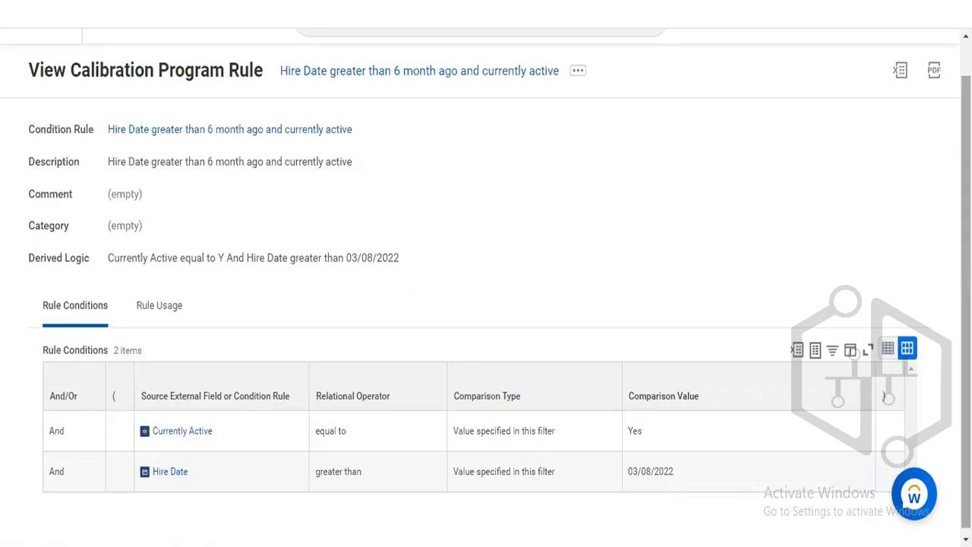
pyautogui.scroll(1, 600, 205)
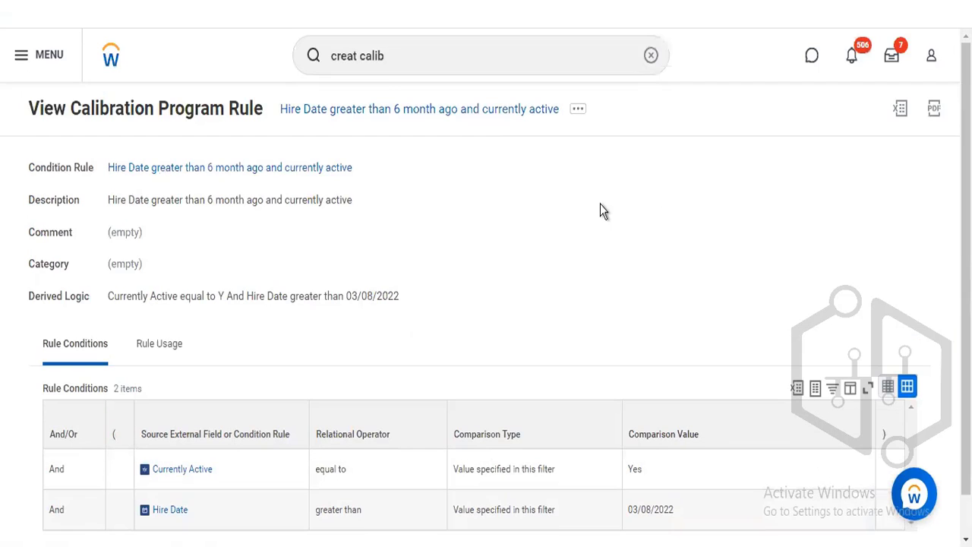
# - Search again for "creat calib" and open the Create Calibration Program Rule task to start another rule
pyautogui.click(397, 47)
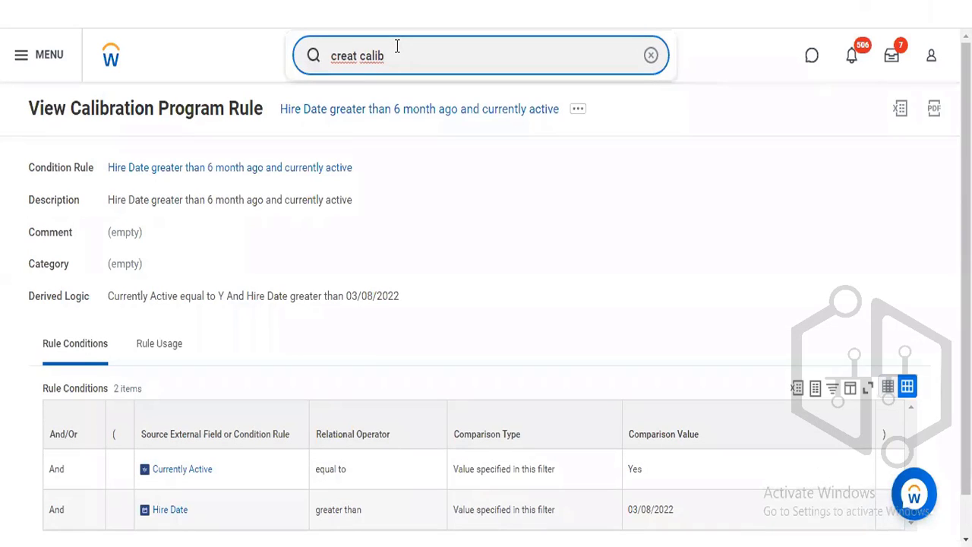
pyautogui.press('Return')
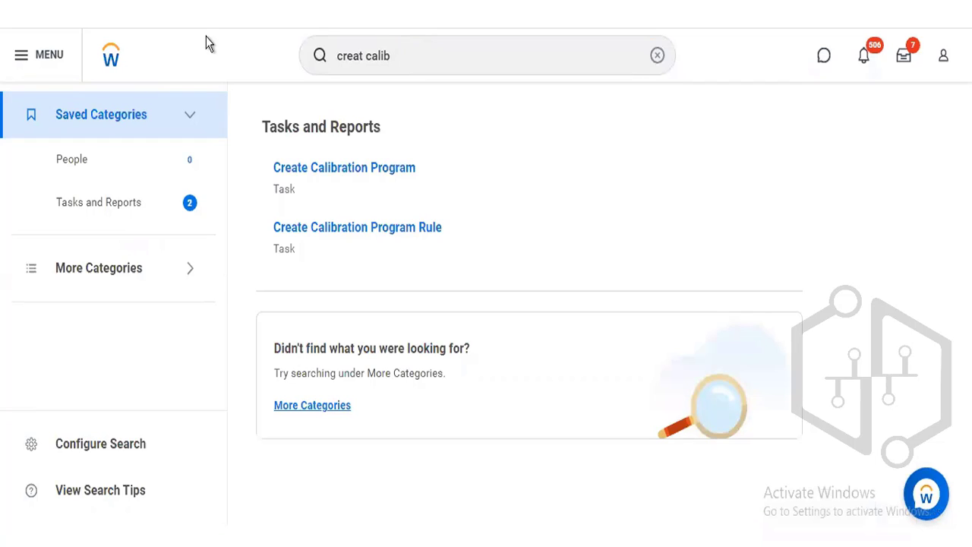
pyautogui.click(335, 232)
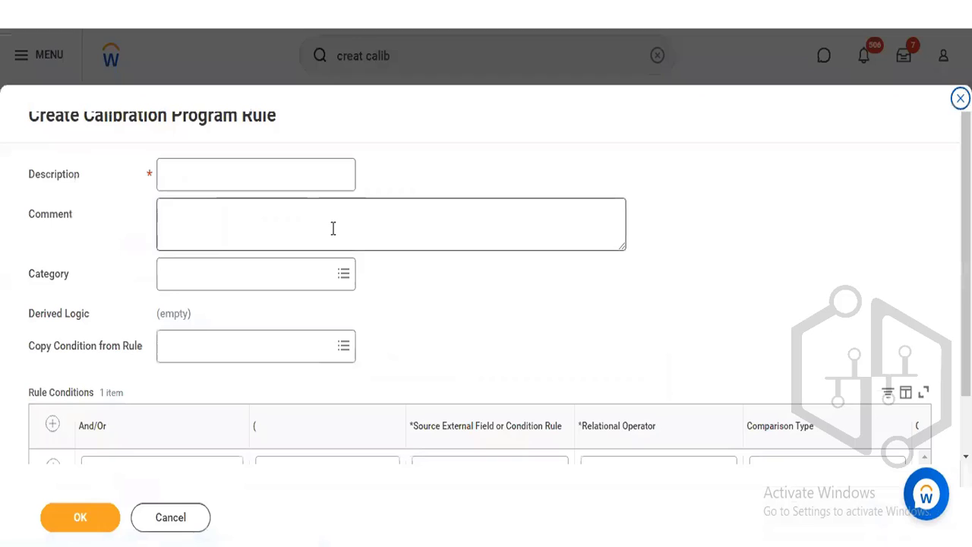
# - Enter "Full Time/Regular/Manager" as the new calibration program rule's description
pyautogui.click(283, 173)
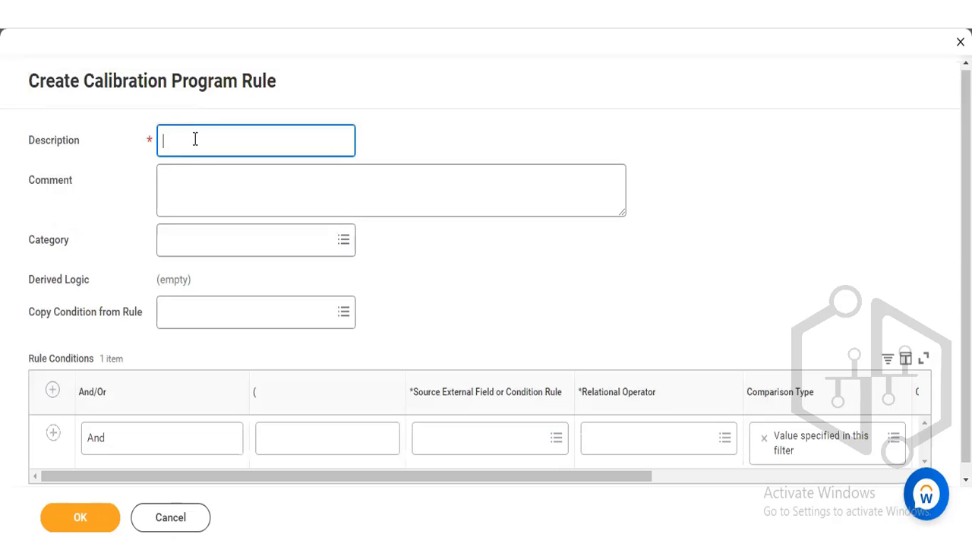
pyautogui.write('Full Time')
pyautogui.write('/Regular/')
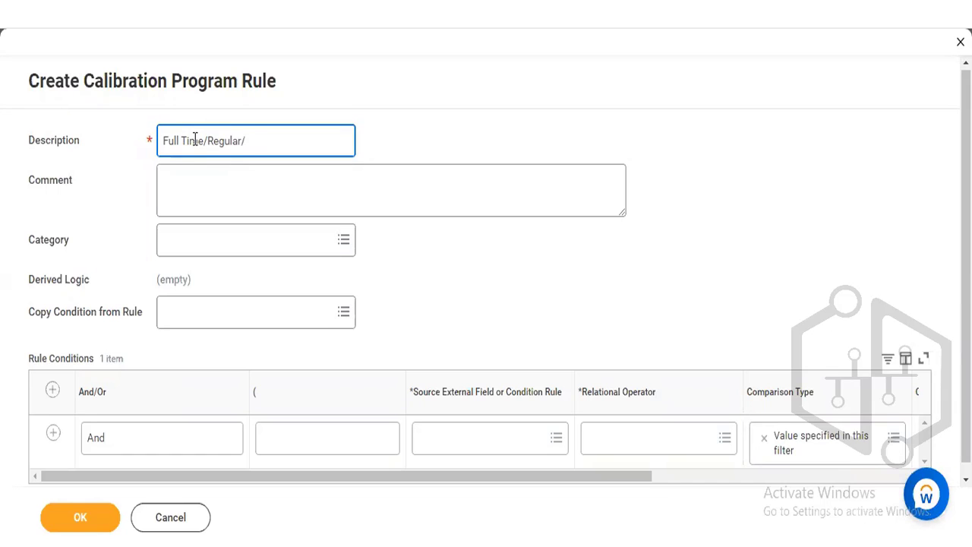
pyautogui.write('Manager/')
pyautogui.press('BackSpace')
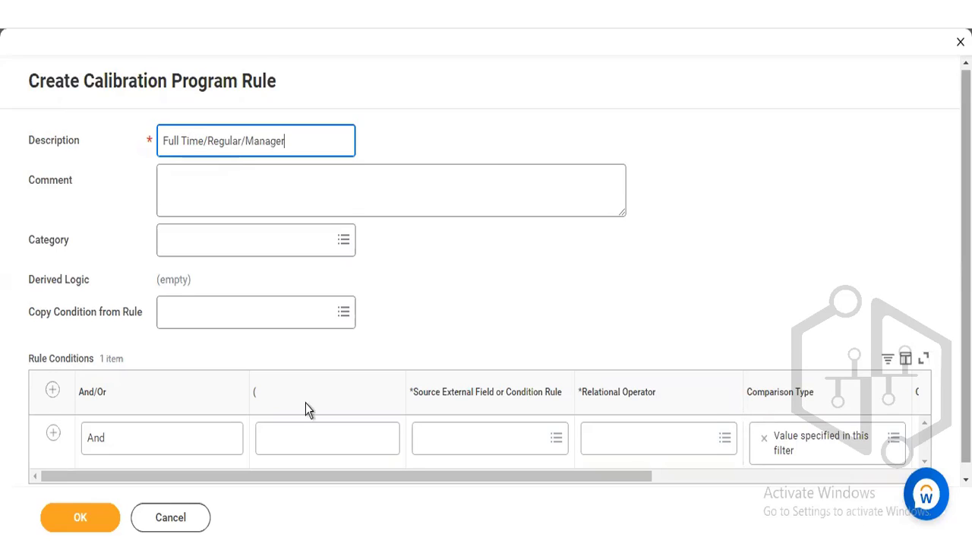
pyautogui.scroll(-1, 305, 403)
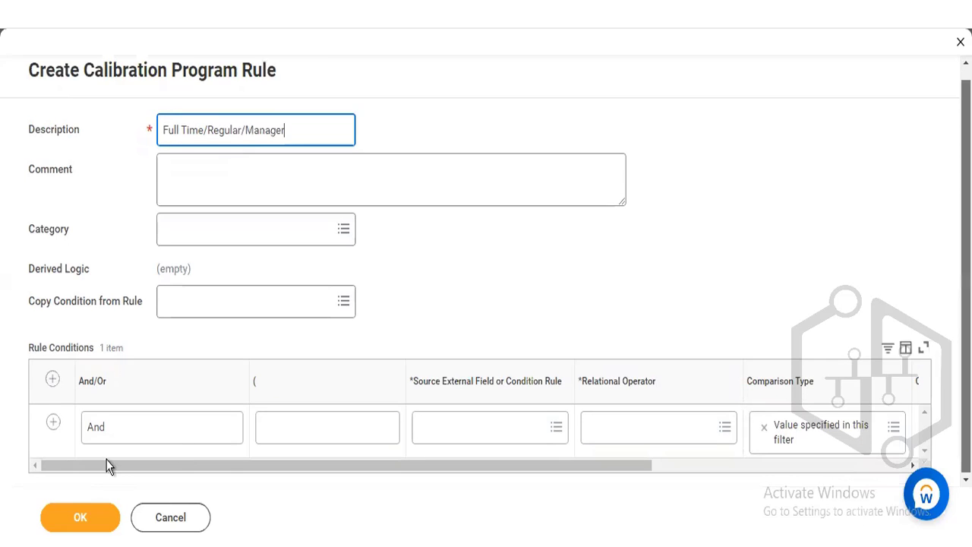
# - Search source fields for "time type", compare the details of the matching fields, and choose the Workday-delivered Time Type field for the first condition
pyautogui.click(477, 431)
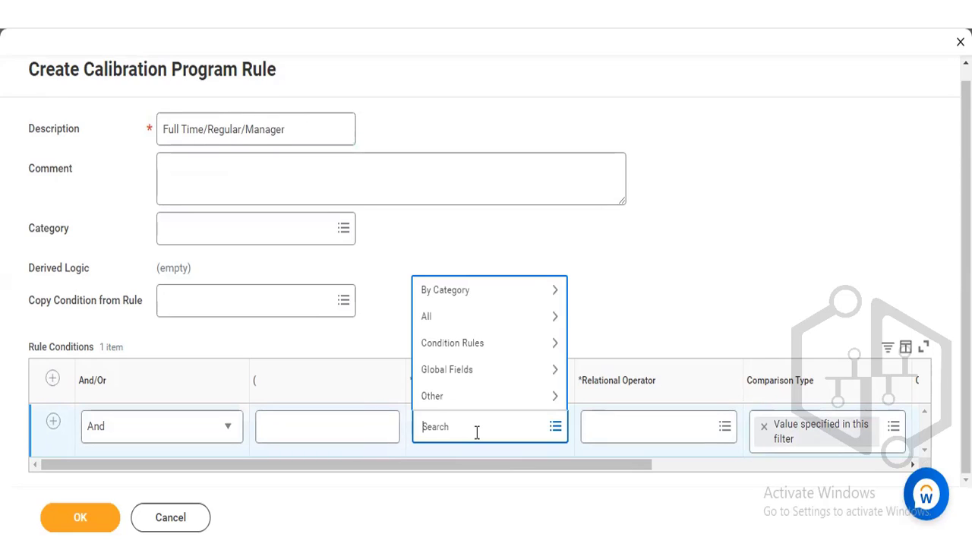
pyautogui.write('time type')
pyautogui.press('Return')
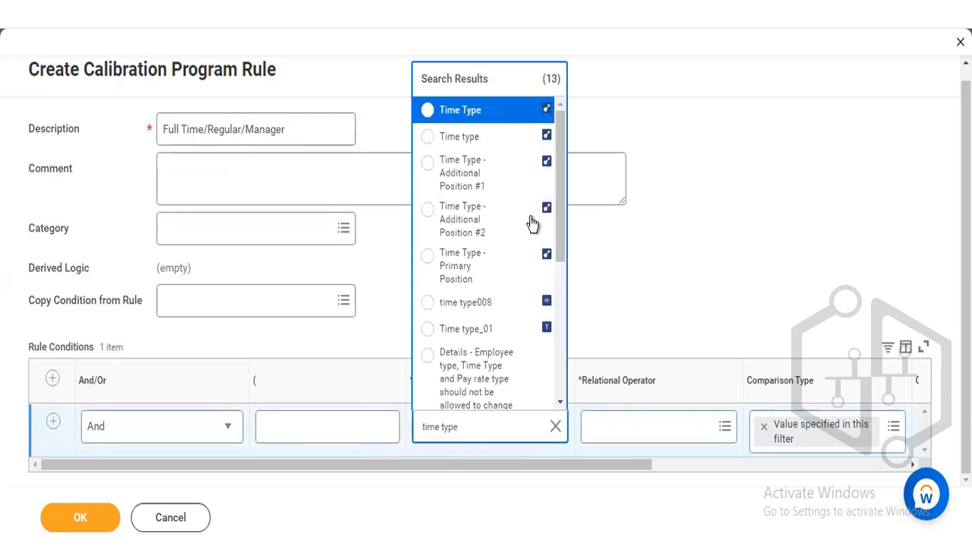
pyautogui.click(523, 113)
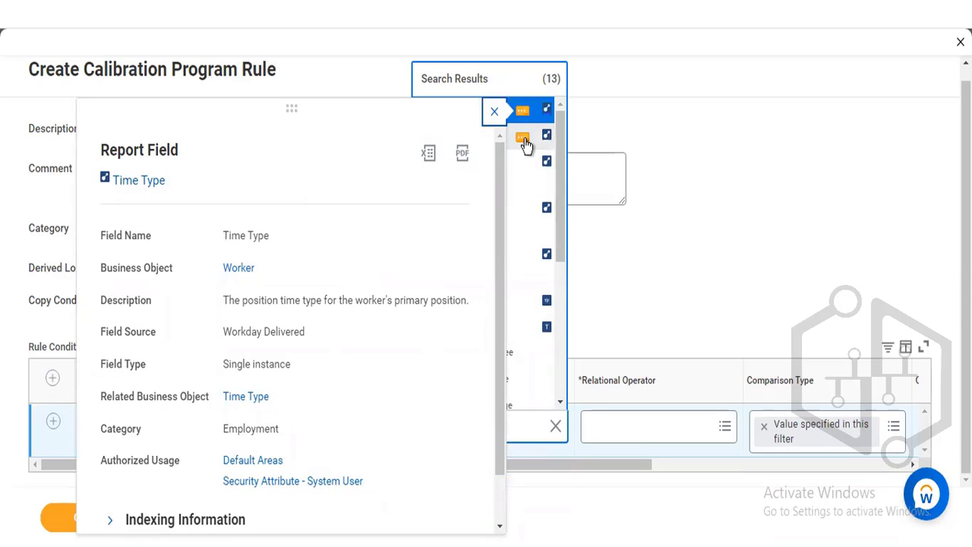
pyautogui.click(523, 139)
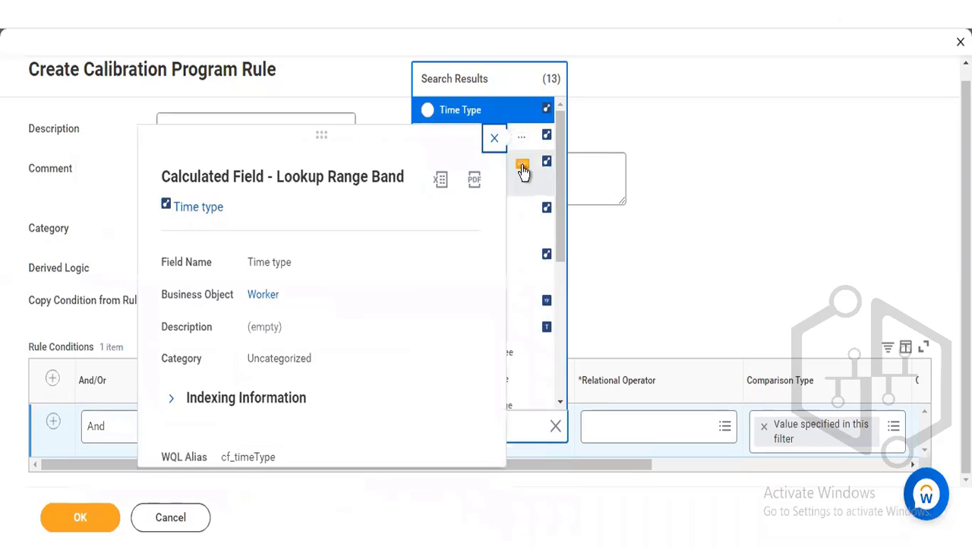
pyautogui.click(522, 167)
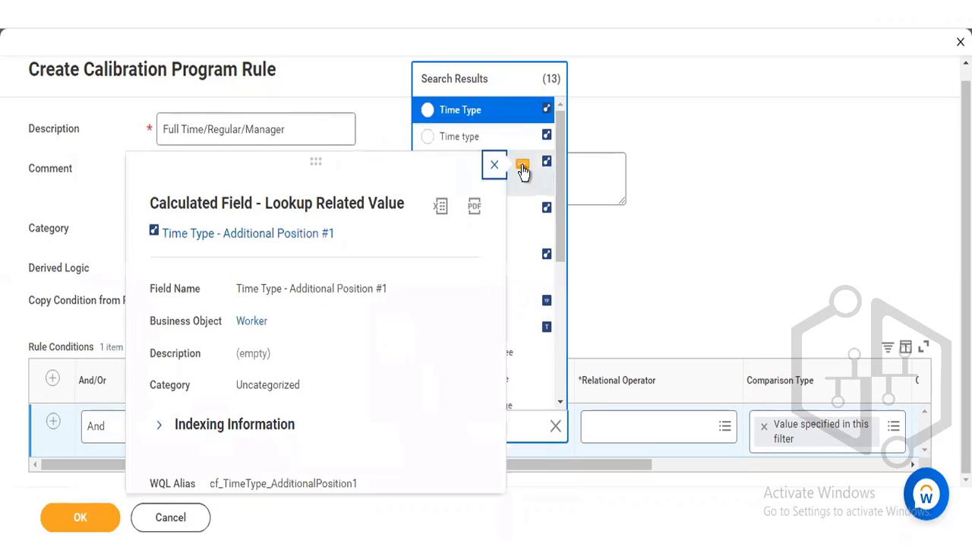
pyautogui.click(512, 108)
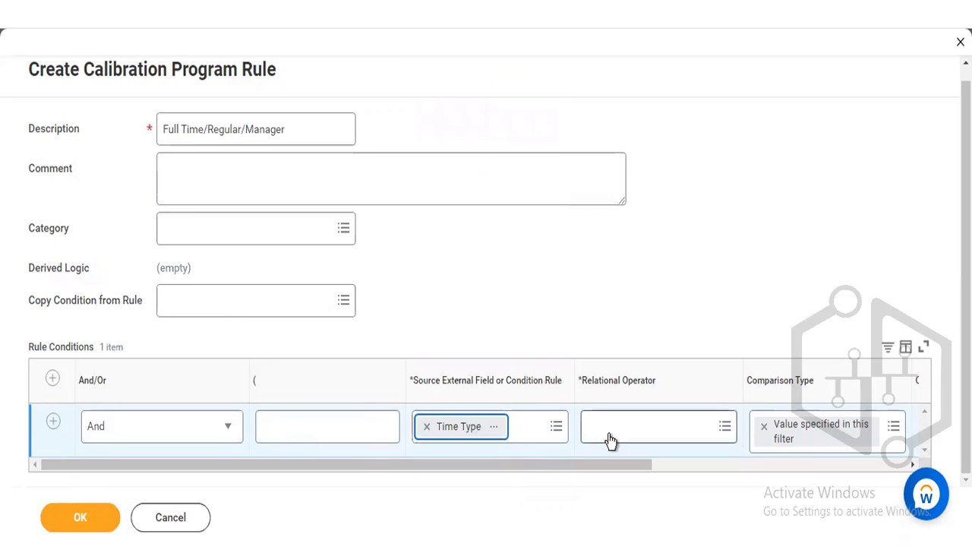
# - Set the Time Type condition's relational operator to "in the selection list" and its comparison value to Full time
pyautogui.click(609, 434)
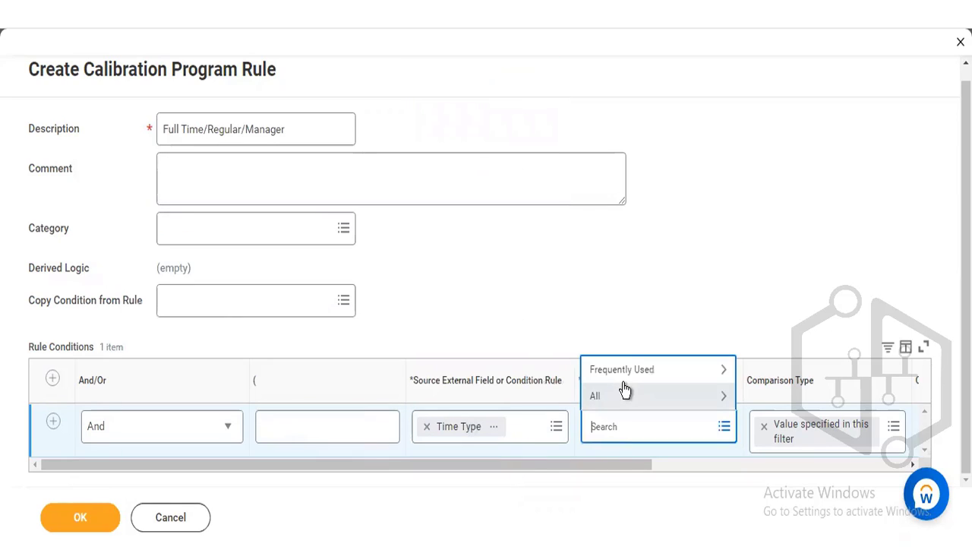
pyautogui.click(626, 379)
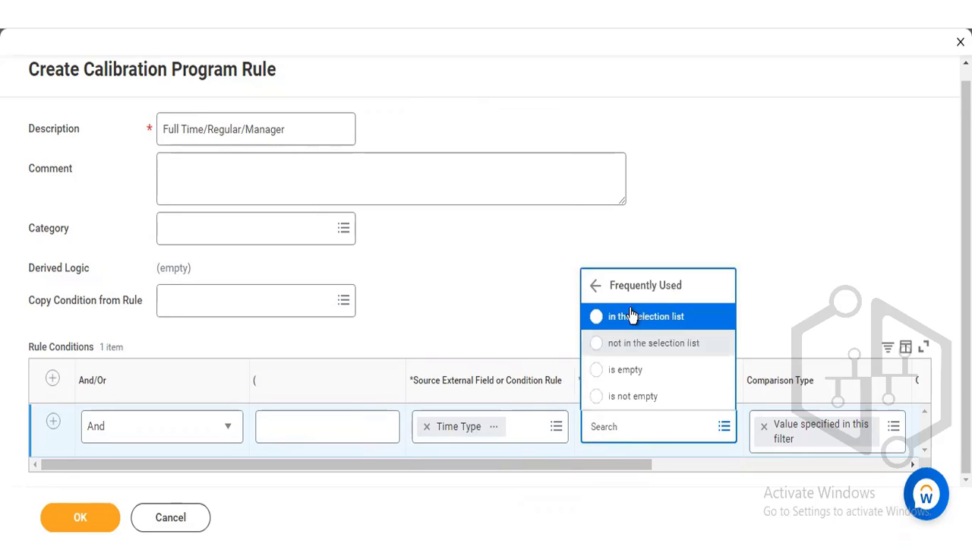
pyautogui.click(632, 314)
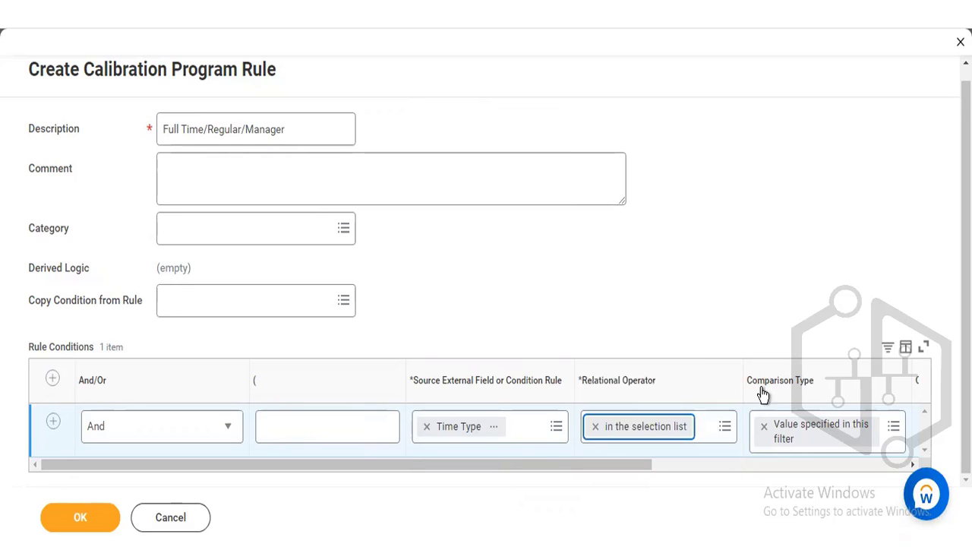
pyautogui.click(702, 467)
pyautogui.click(787, 431)
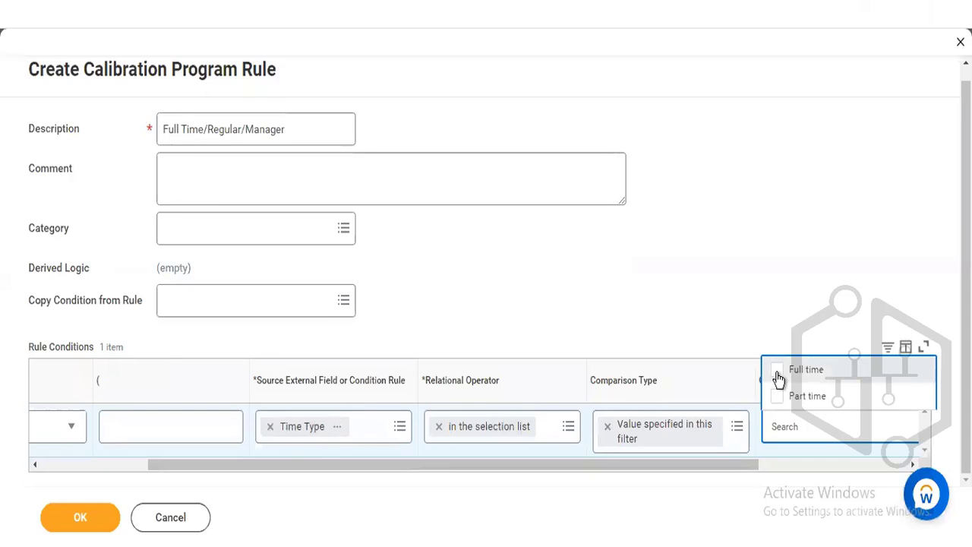
pyautogui.click(776, 373)
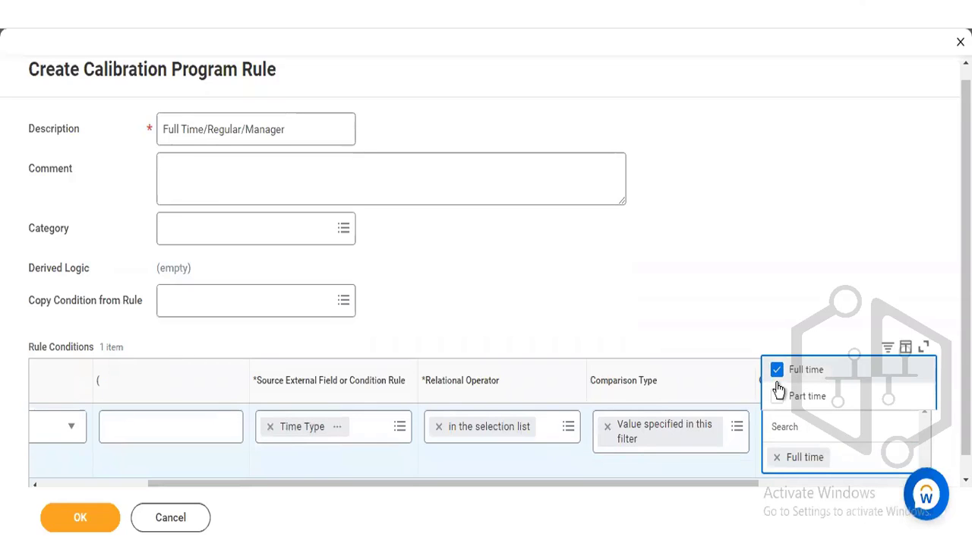
pyautogui.click(729, 221)
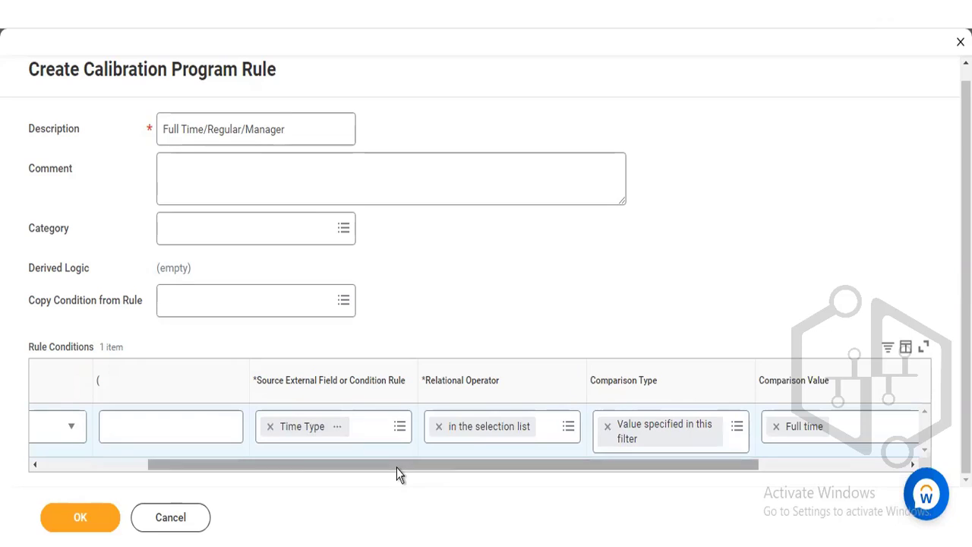
# - Add a second And condition, search its source fields for "employee type", and choose Employee Type for the worker's primary position
pyautogui.moveTo(186, 471); pyautogui.dragTo(80, 471)
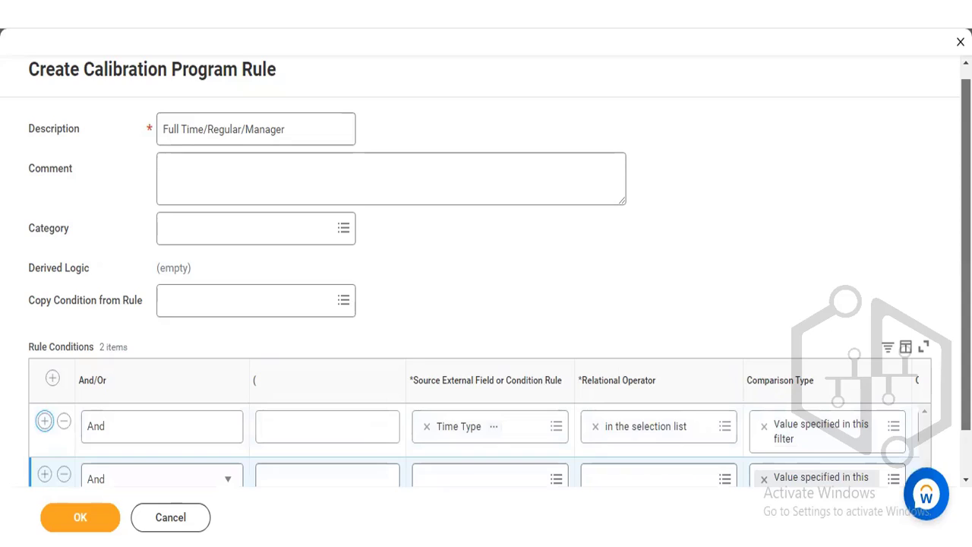
pyautogui.scroll(-1, 445, 381)
pyautogui.click(271, 425)
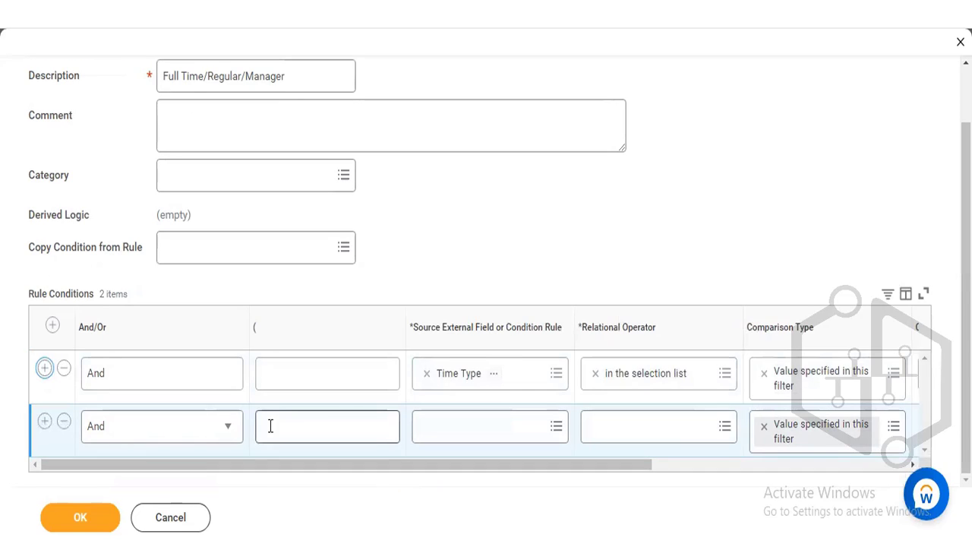
pyautogui.click(490, 425)
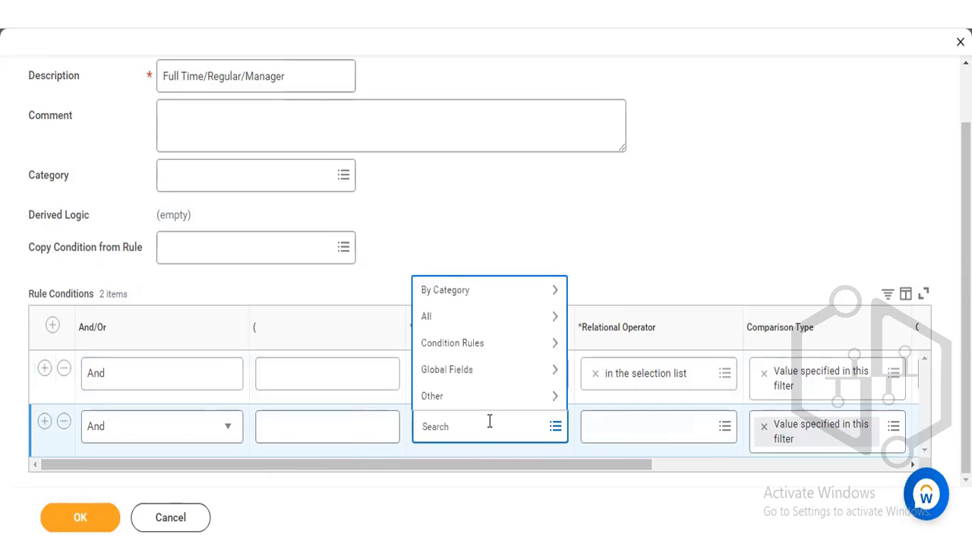
pyautogui.write('employee type')
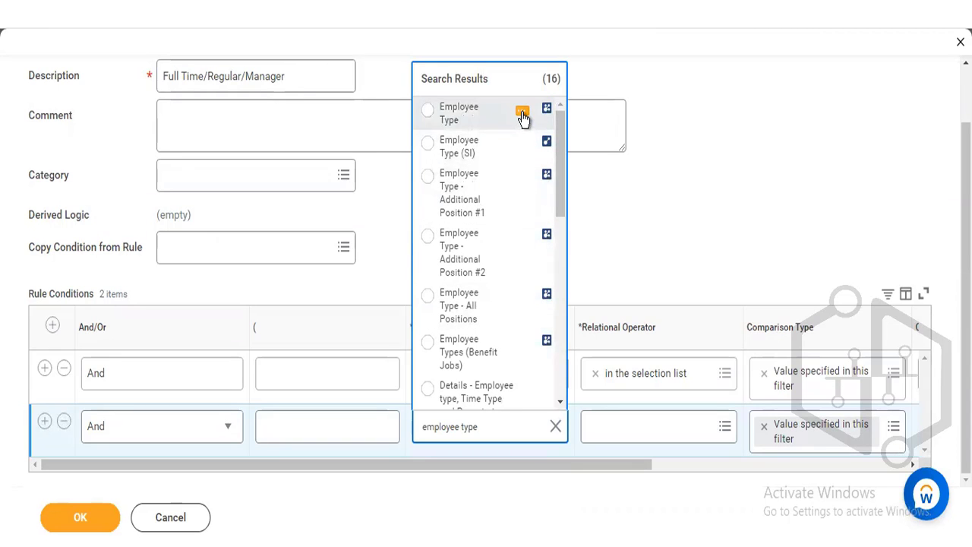
pyautogui.click(523, 114)
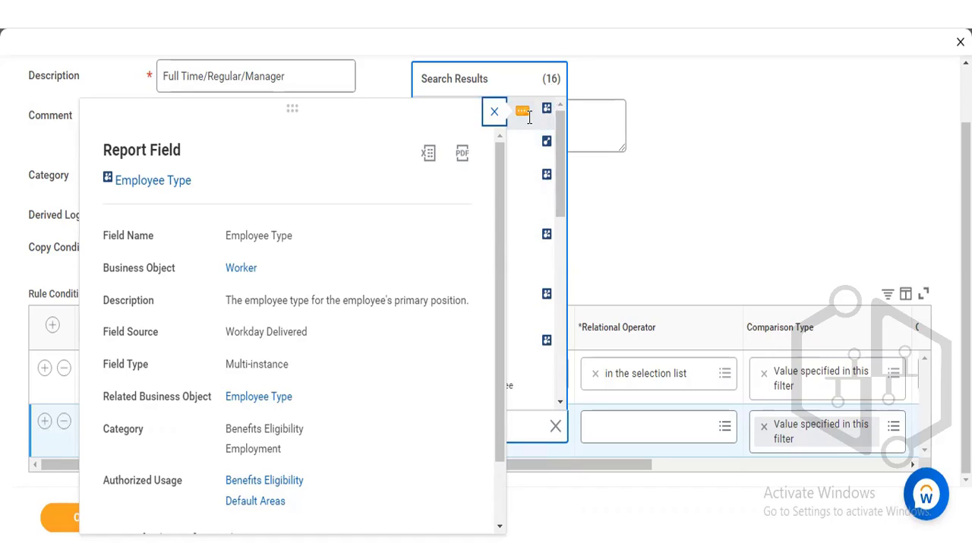
pyautogui.click(530, 141)
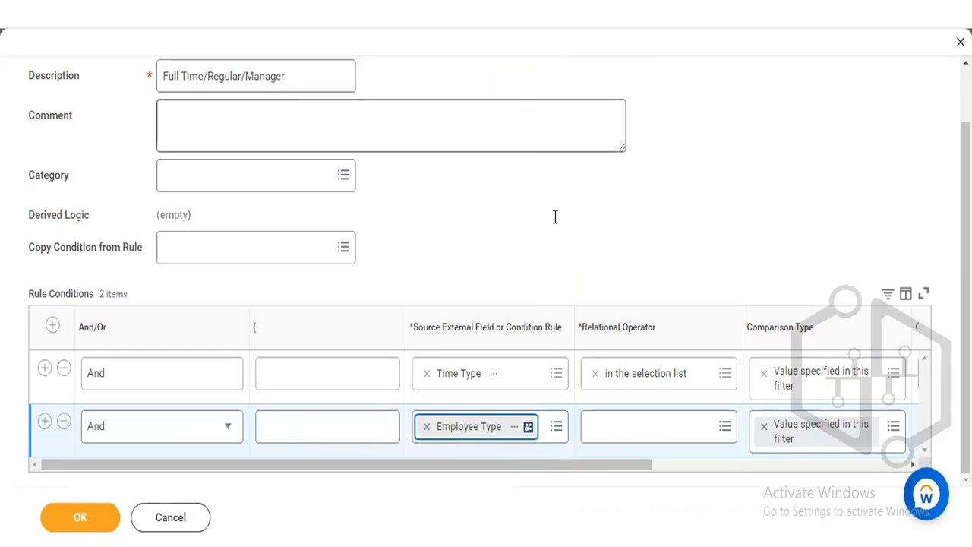
# - Set the Employee Type condition's relational operator to "any in the selection list"
pyautogui.click(634, 424)
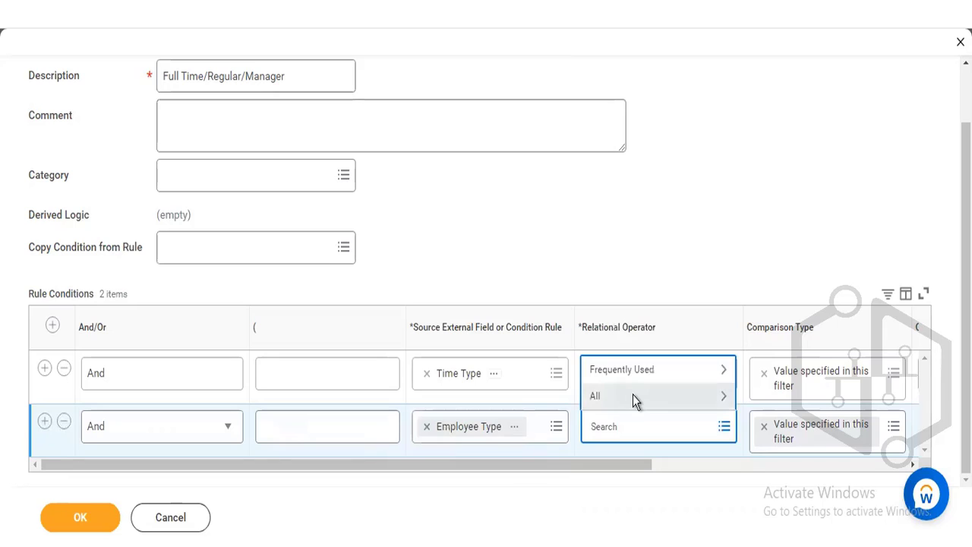
pyautogui.click(634, 396)
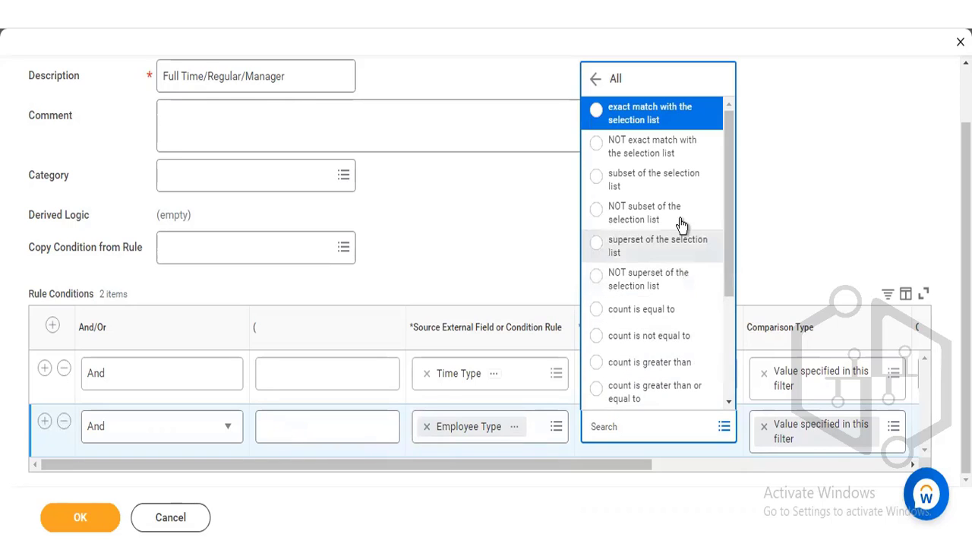
pyautogui.click(597, 79)
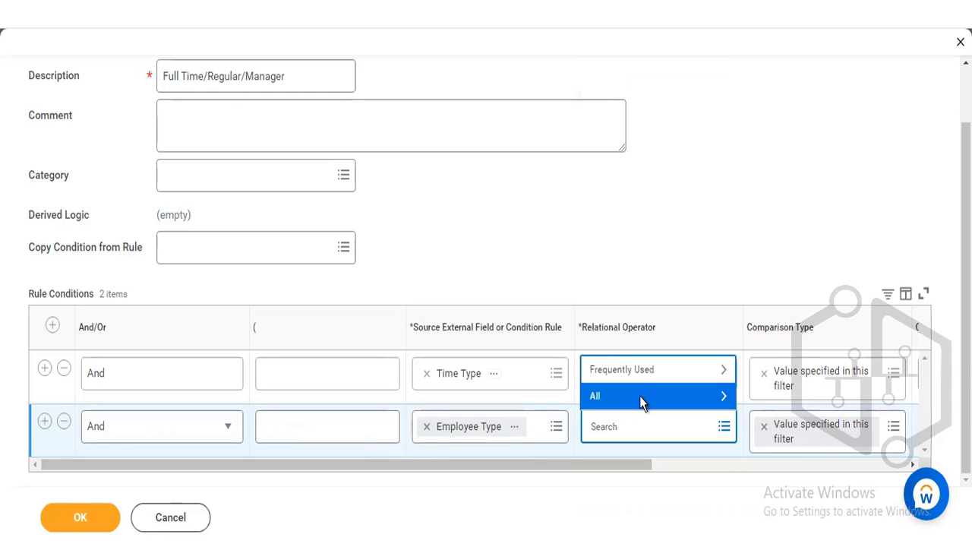
pyautogui.click(641, 372)
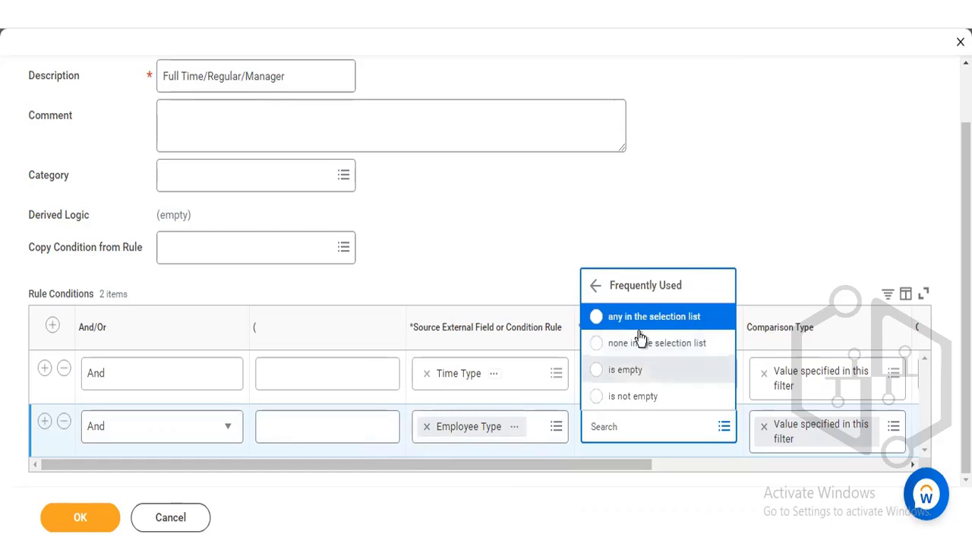
pyautogui.click(640, 319)
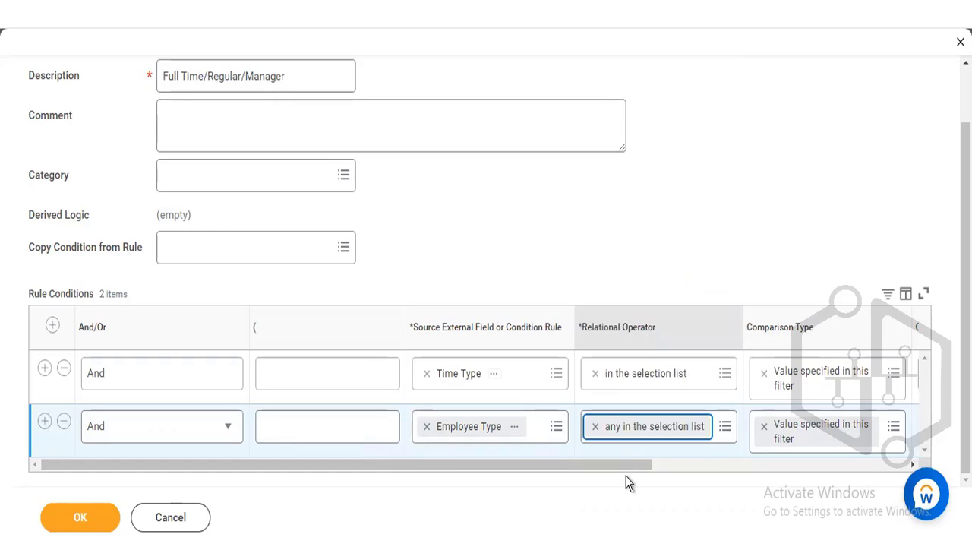
# - Set the Employee Type condition's comparison value to the second of the two Regular entries
pyautogui.click(680, 464)
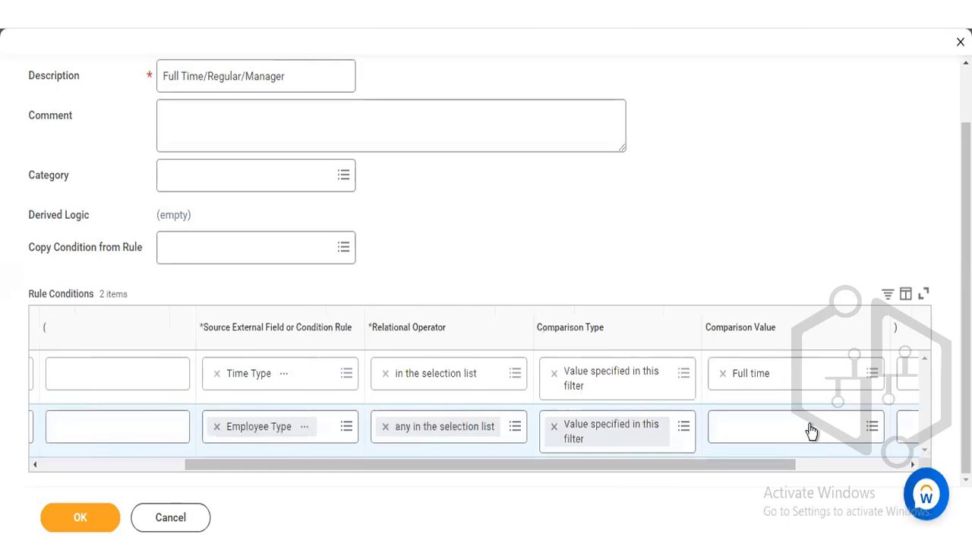
pyautogui.click(782, 429)
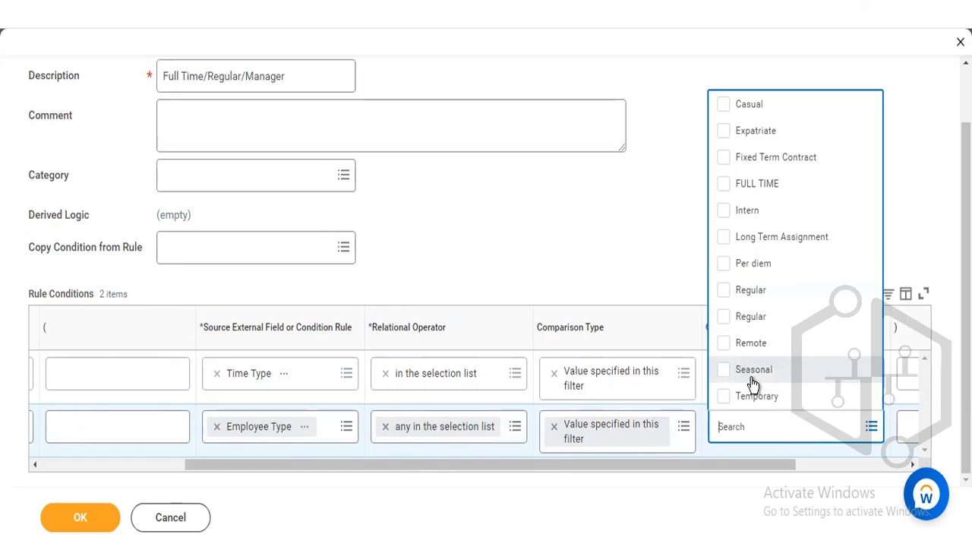
pyautogui.click(724, 317)
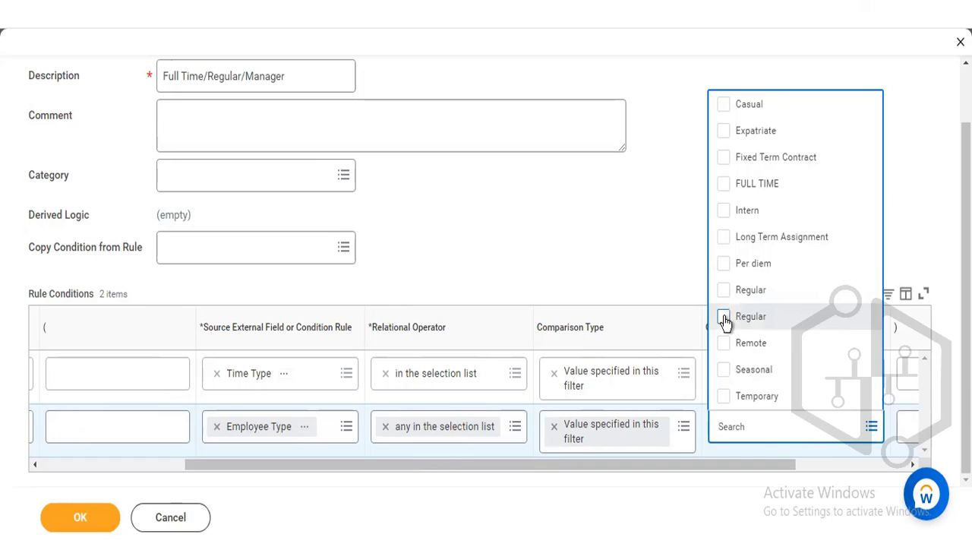
pyautogui.click(349, 132)
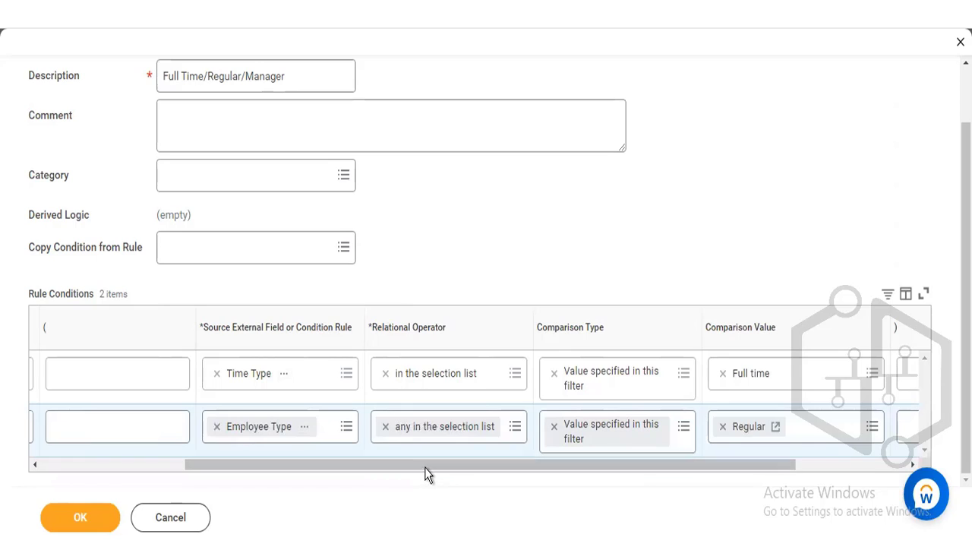
# - Add a third And condition and search its source fields for "management level"
pyautogui.moveTo(424, 467); pyautogui.dragTo(232, 486)
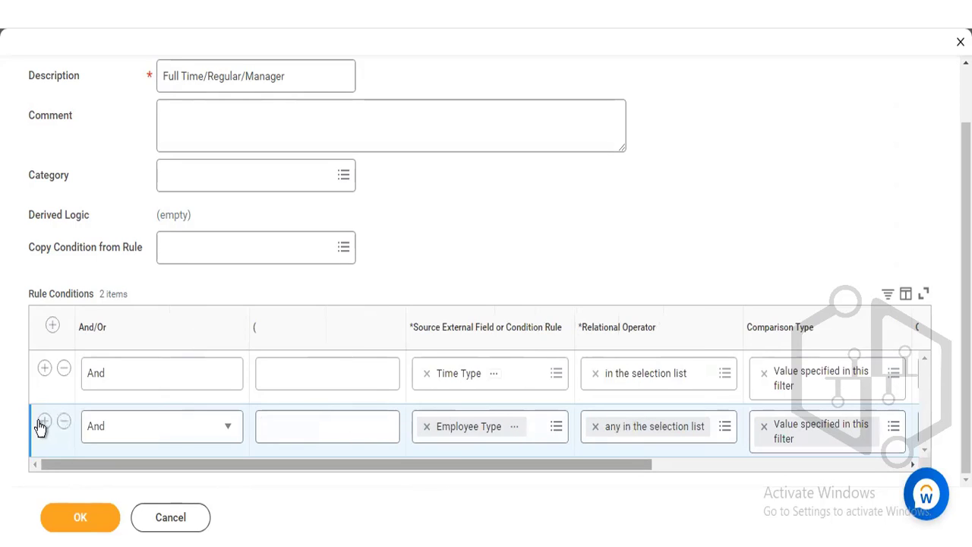
pyautogui.click(41, 422)
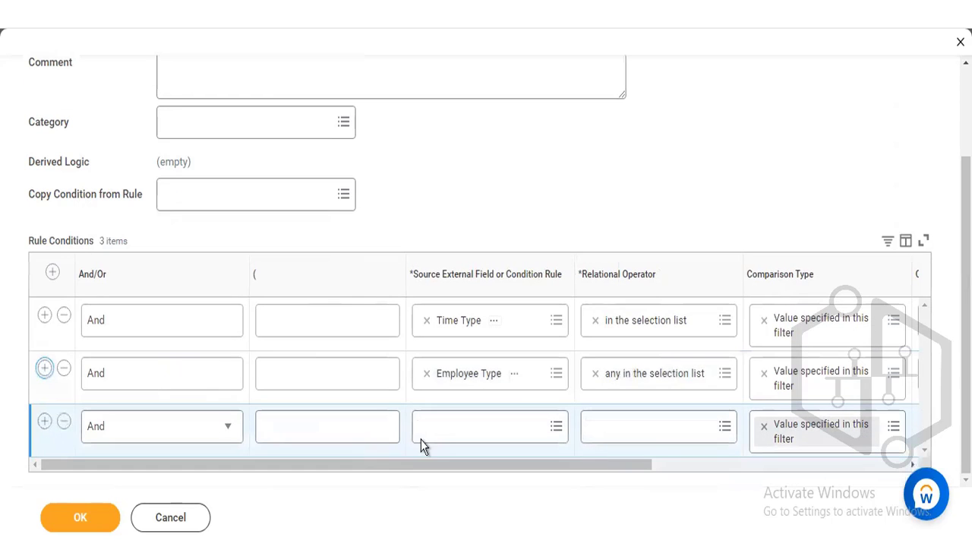
pyautogui.click(447, 426)
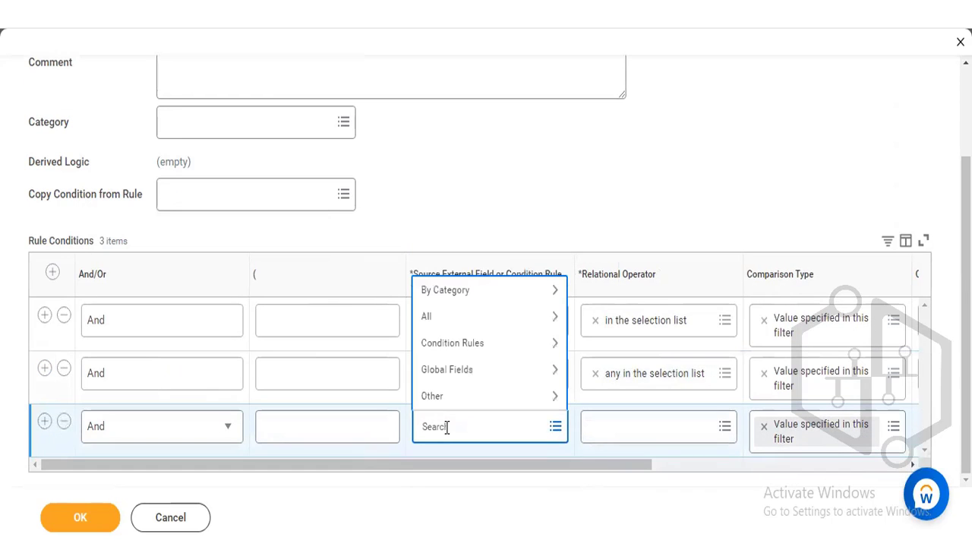
pyautogui.write('managemene')
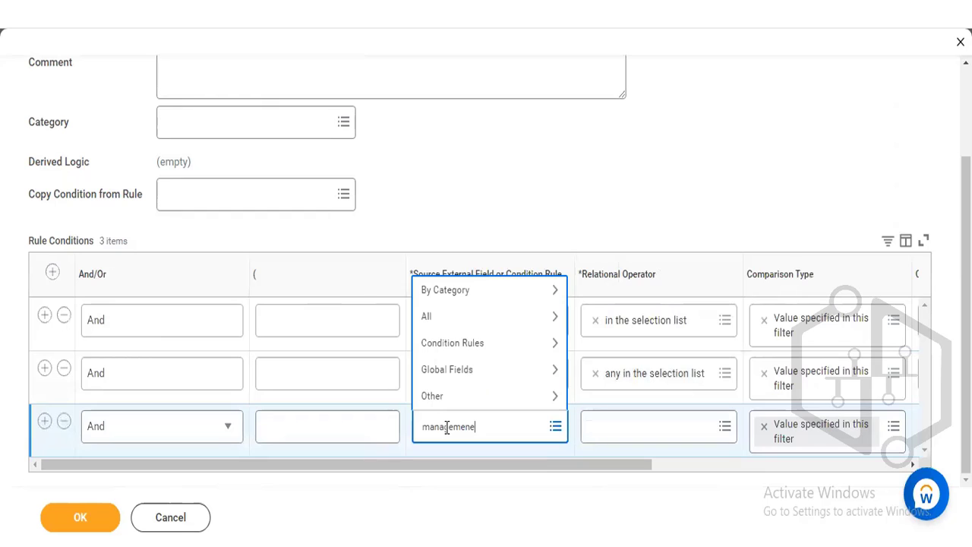
pyautogui.press('BackSpace')
pyautogui.write('t')
pyautogui.press('Return')
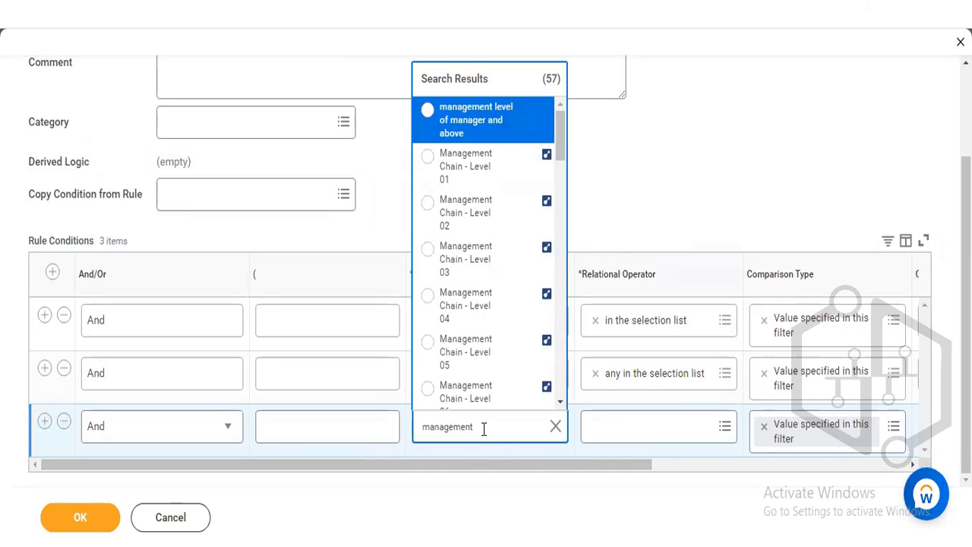
pyautogui.write('level')
pyautogui.press('Return')
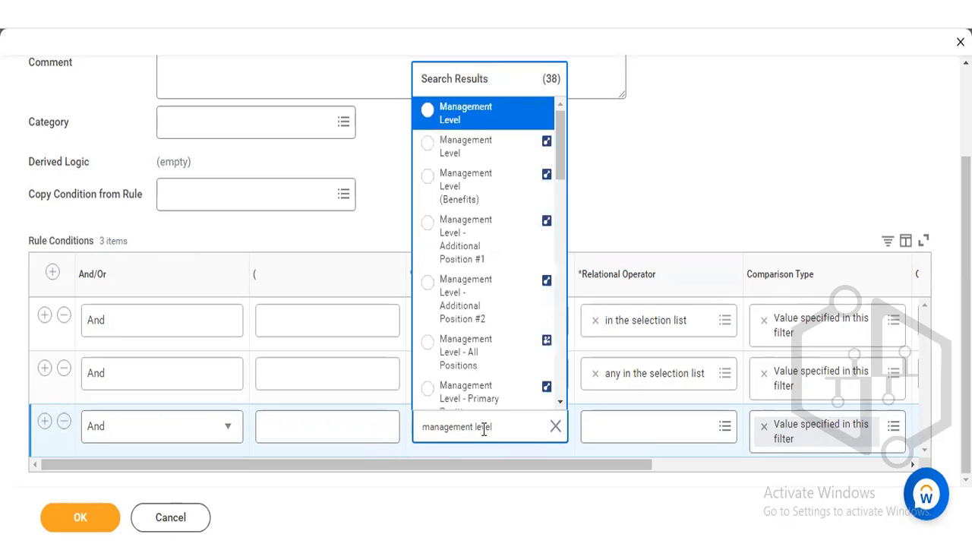
# - Check the details of the first two Management Level entries and choose the report field based on the worker's primary position
pyautogui.click(523, 146)
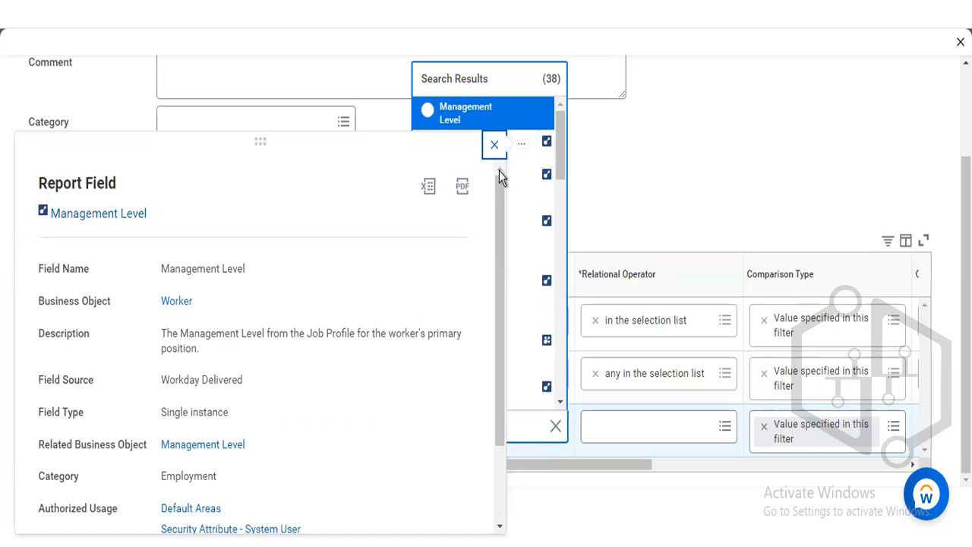
pyautogui.moveTo(527, 114)
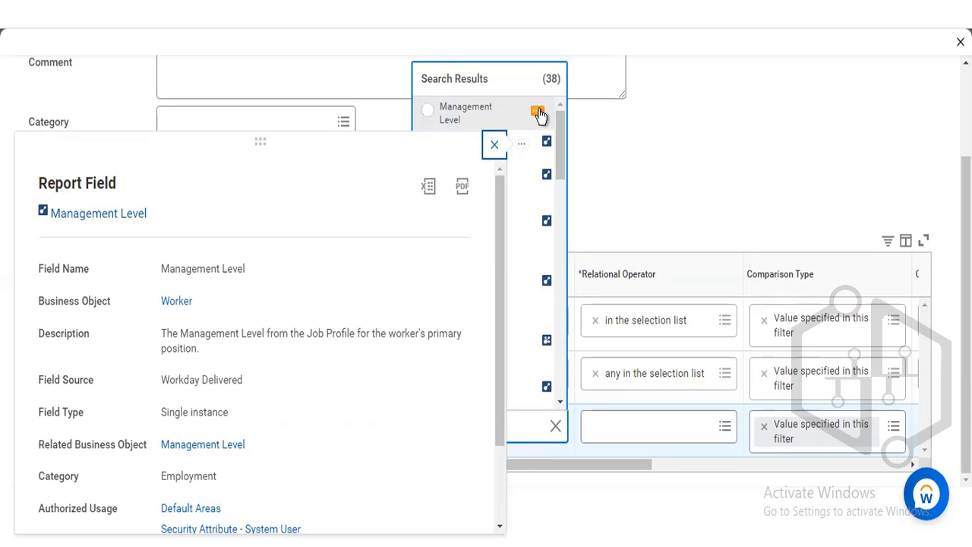
pyautogui.click(539, 114)
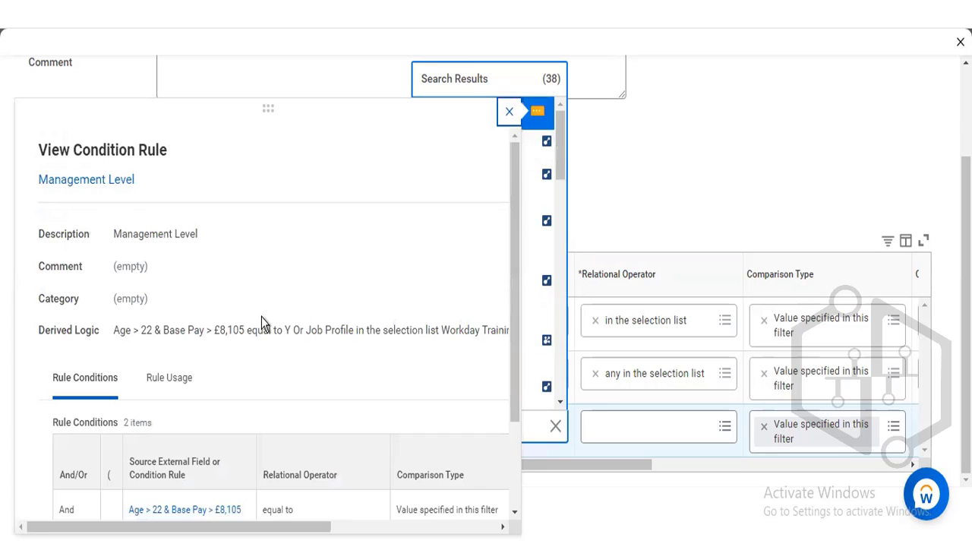
pyautogui.click(534, 150)
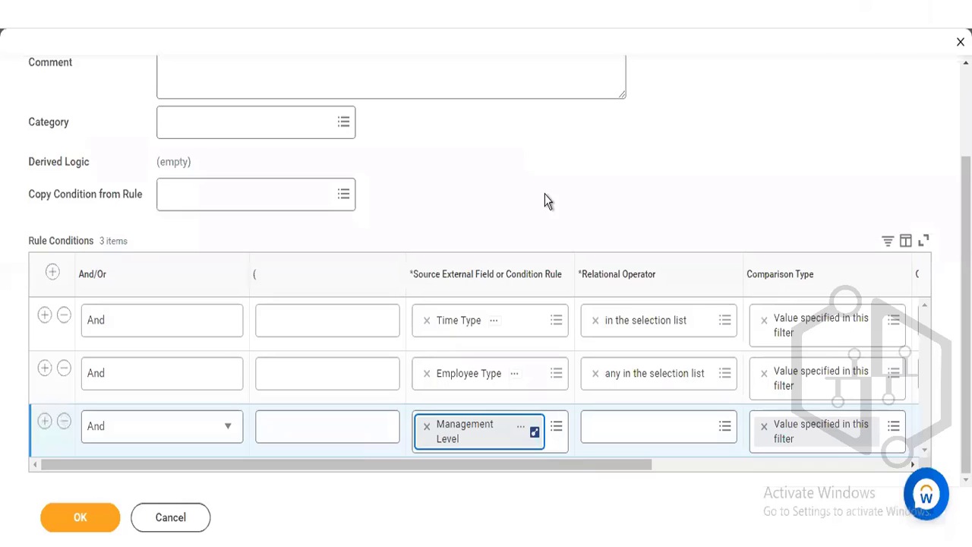
# - Set the Management Level condition's relational operator to "in the selection list"
pyautogui.click(633, 432)
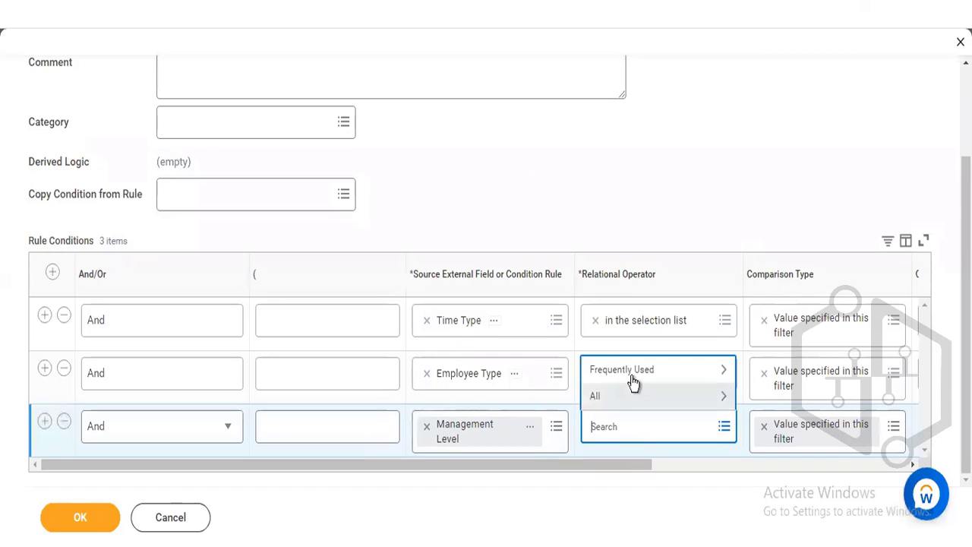
pyautogui.click(633, 372)
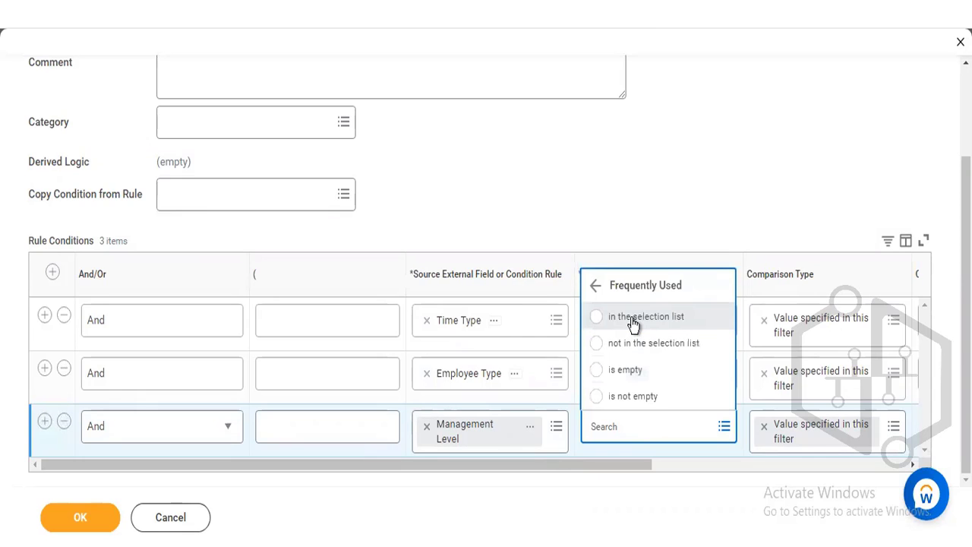
pyautogui.click(633, 324)
# - Set the Management Level condition's comparison value to Manager and save the rule
pyautogui.moveTo(601, 465); pyautogui.dragTo(771, 441)
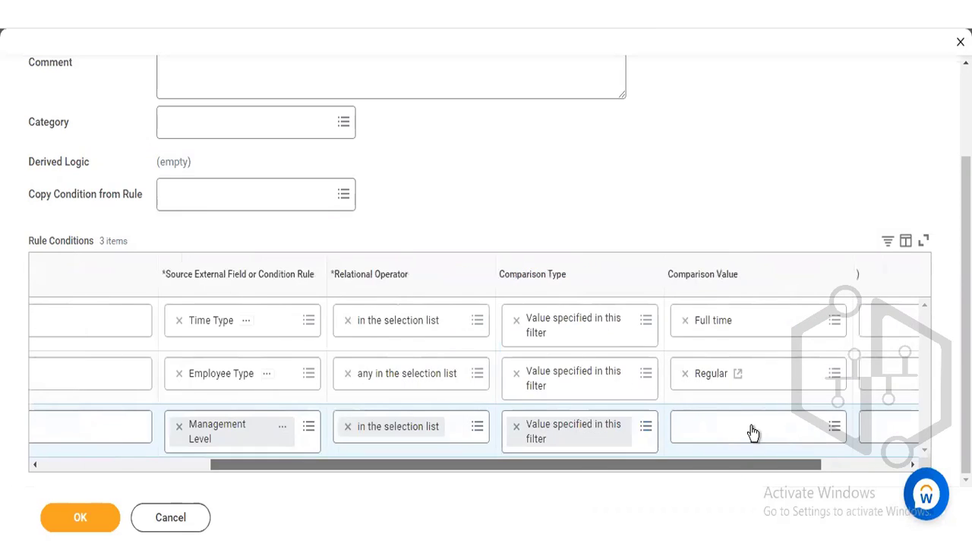
pyautogui.click(751, 429)
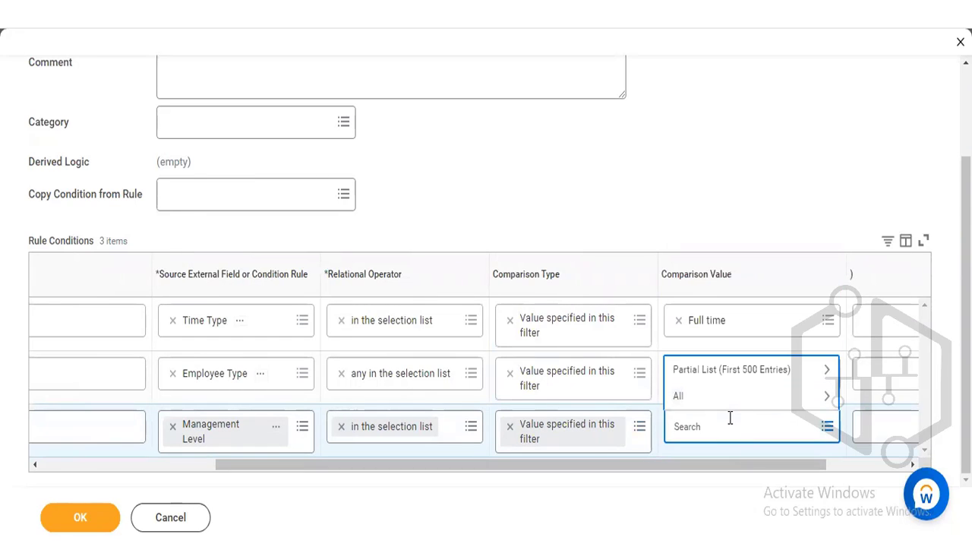
pyautogui.write('manager')
pyautogui.press('Return')
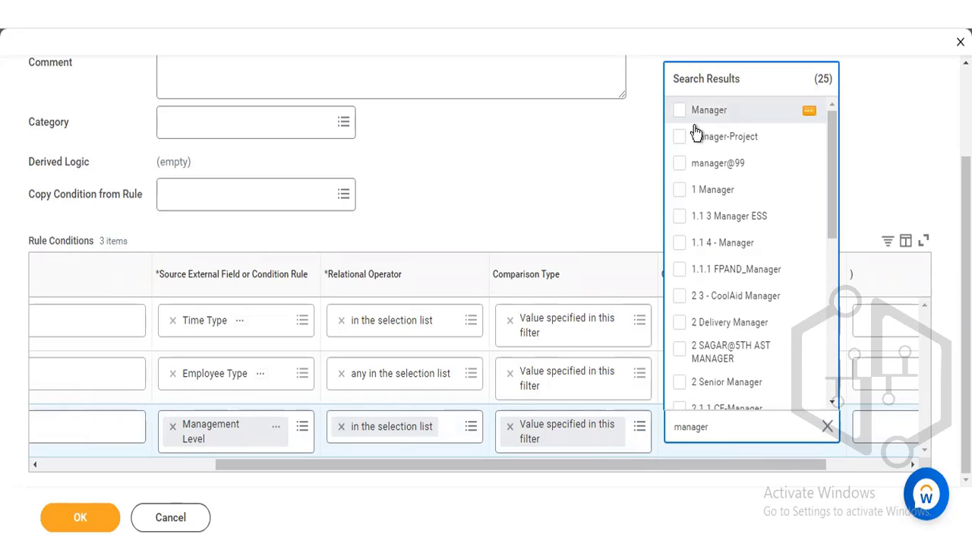
pyautogui.click(697, 118)
pyautogui.click(575, 171)
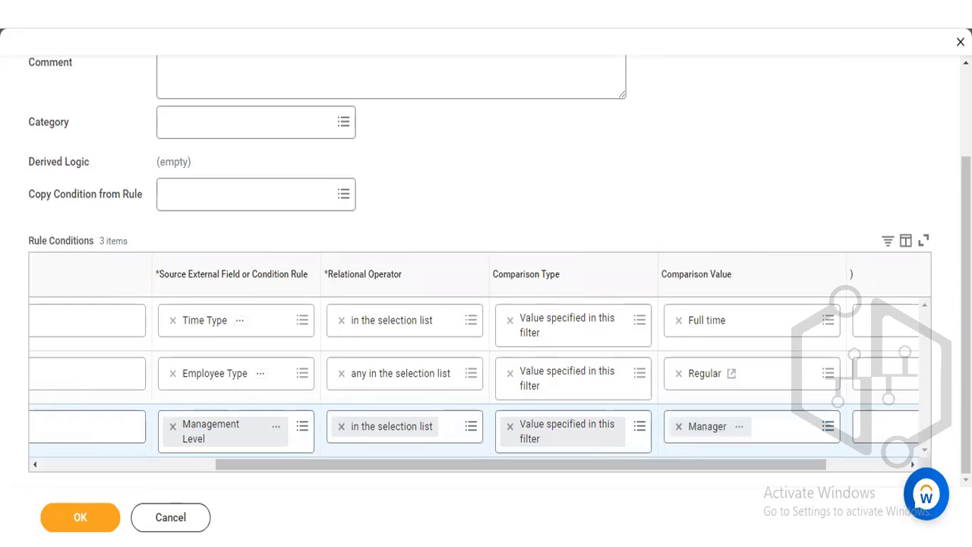
pyautogui.scroll(2, 575, 171)
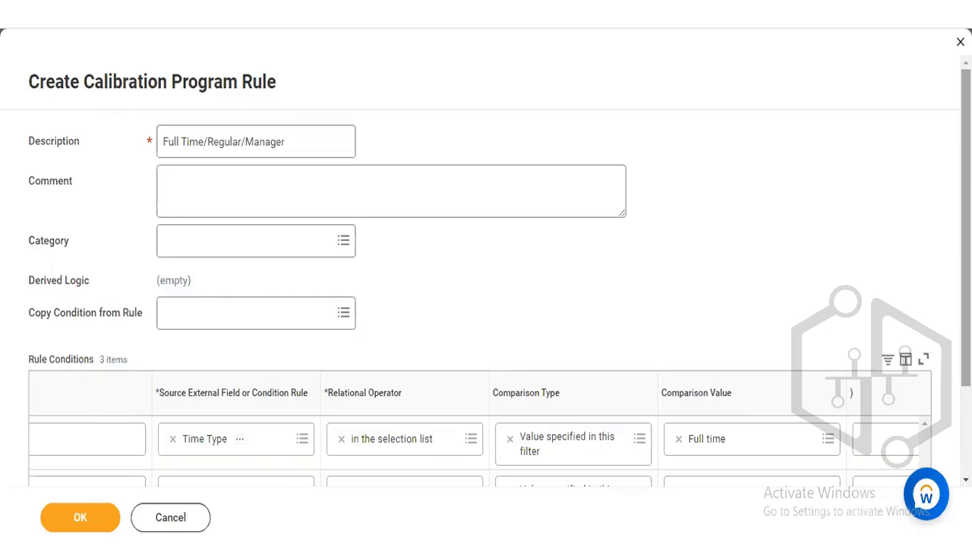
pyautogui.click(72, 524)
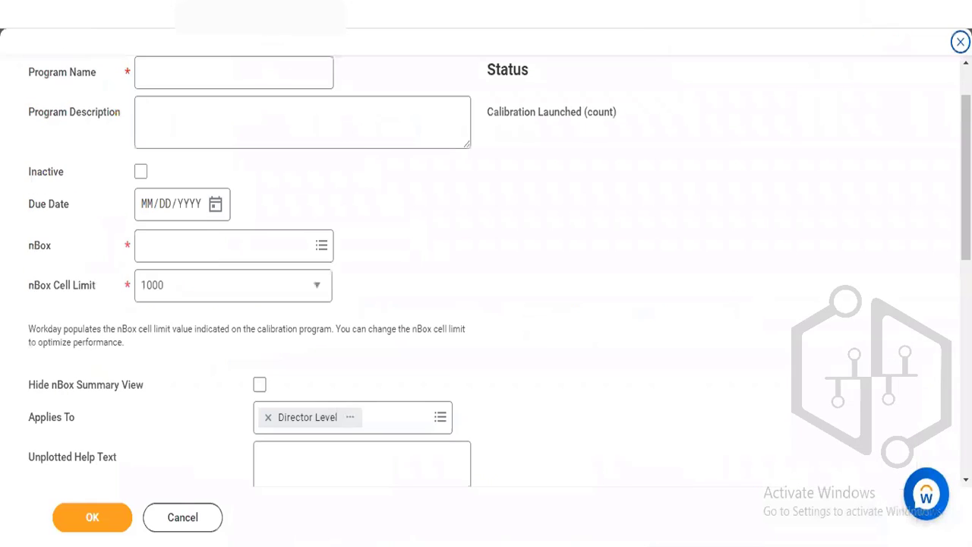
# - Name the program Performance Calibration and remove the Director Level rule from Applies To
pyautogui.click(208, 72)
pyautogui.write('Perform')
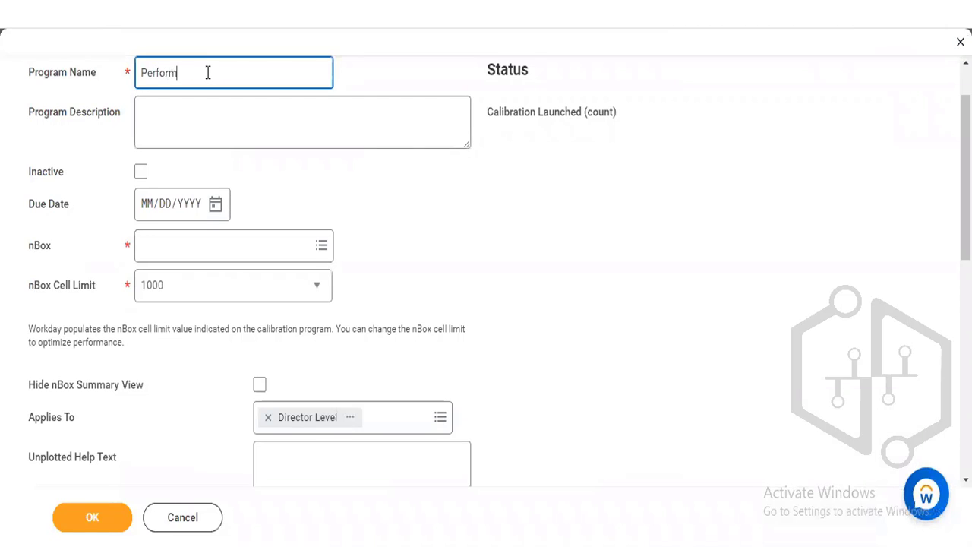
pyautogui.write('ance Calibration')
pyautogui.click(270, 418)
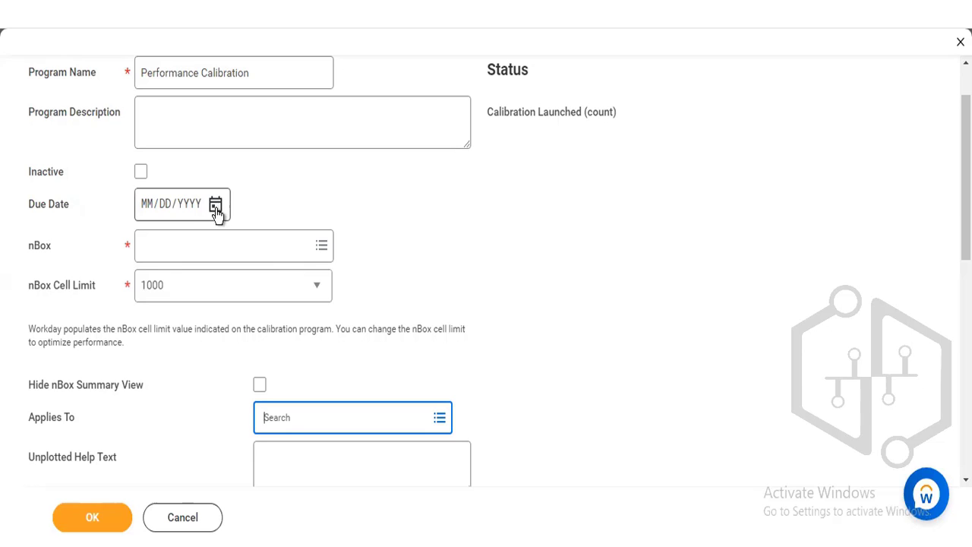
# - Set the program's due date to 09/12/2022 and its nBox to Talent Calibration
pyautogui.click(216, 205)
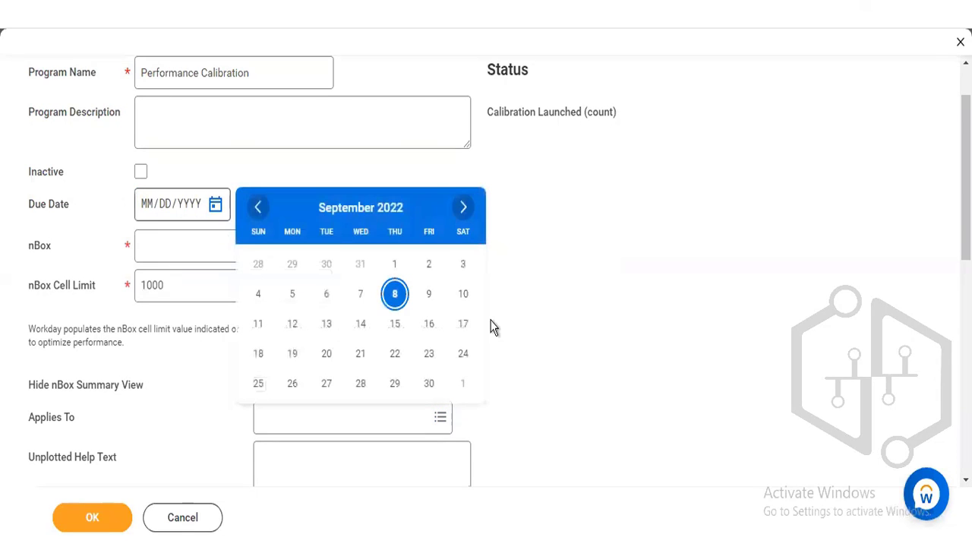
pyautogui.click(295, 327)
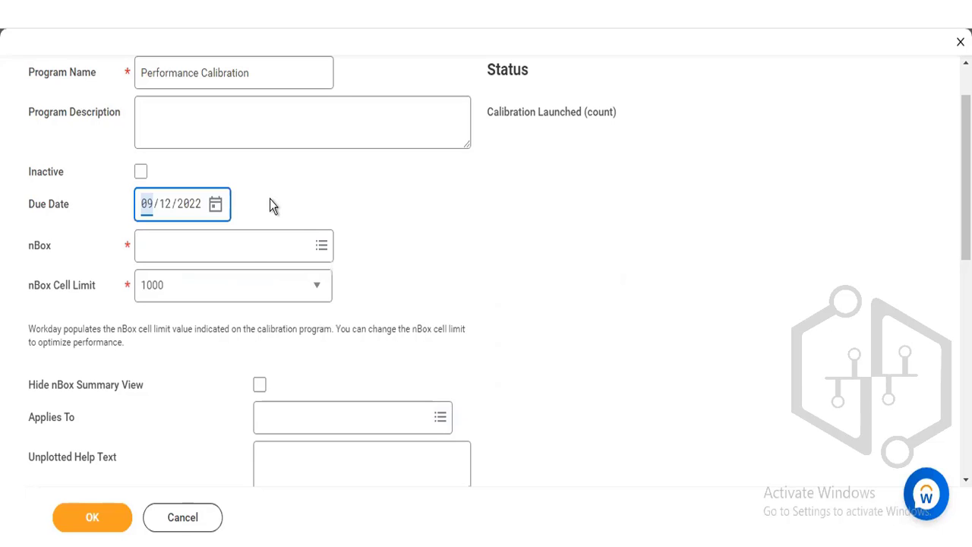
pyautogui.click(241, 250)
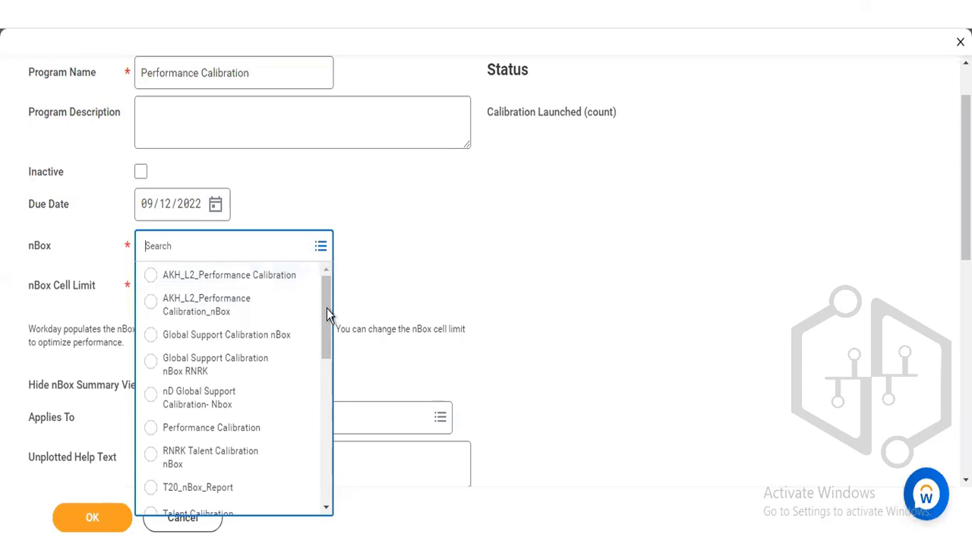
pyautogui.moveTo(326, 306); pyautogui.dragTo(326, 385)
pyautogui.scroll(1, 228, 338)
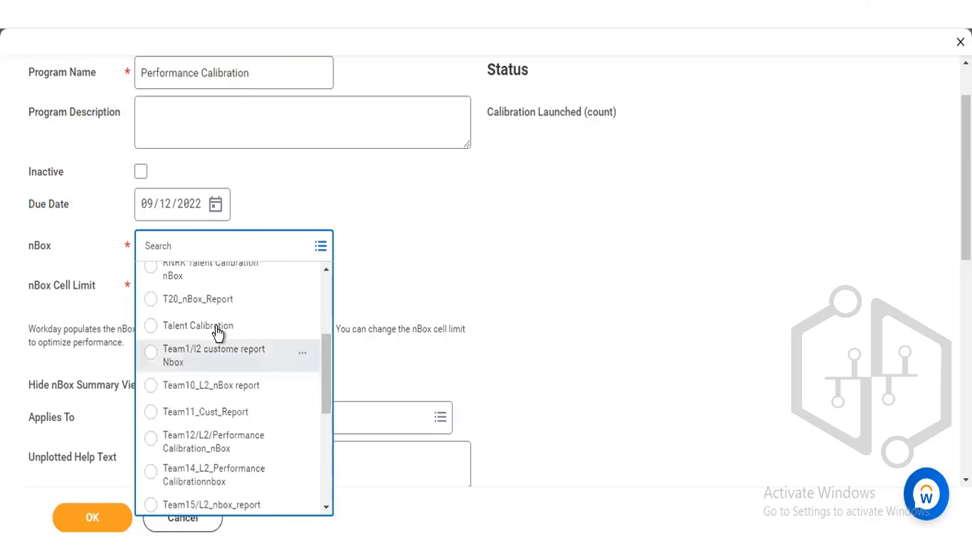
pyautogui.click(216, 327)
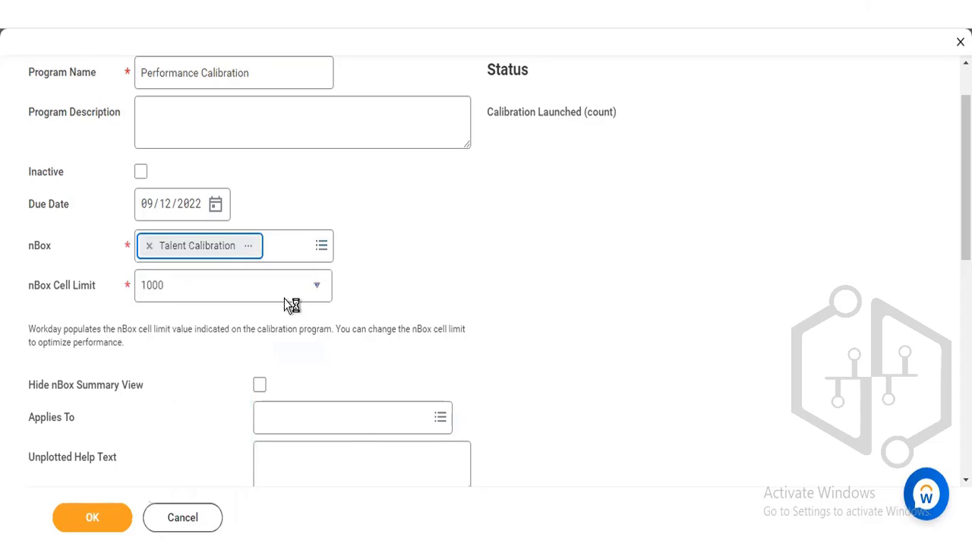
# - Review the nBox Cell Limit options and select 1000
pyautogui.click(183, 291)
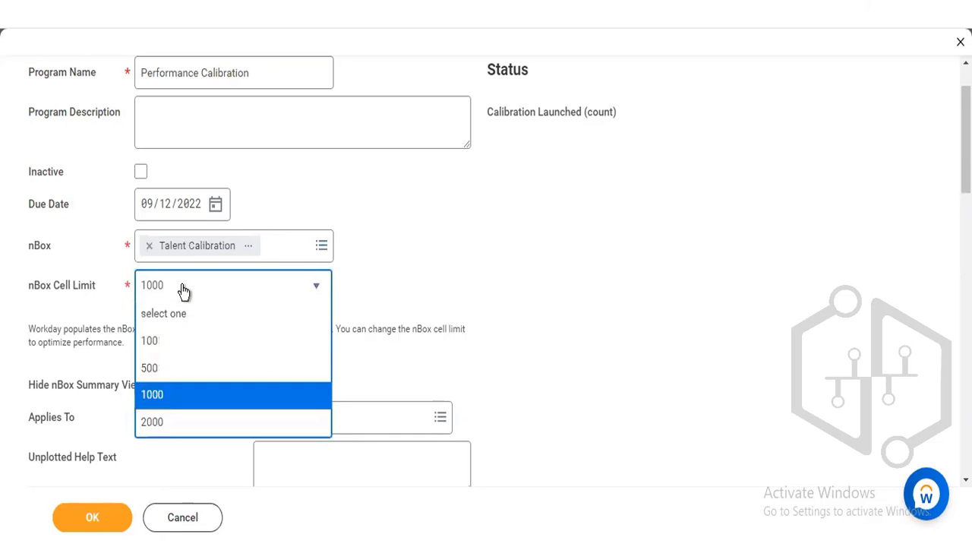
pyautogui.click(183, 290)
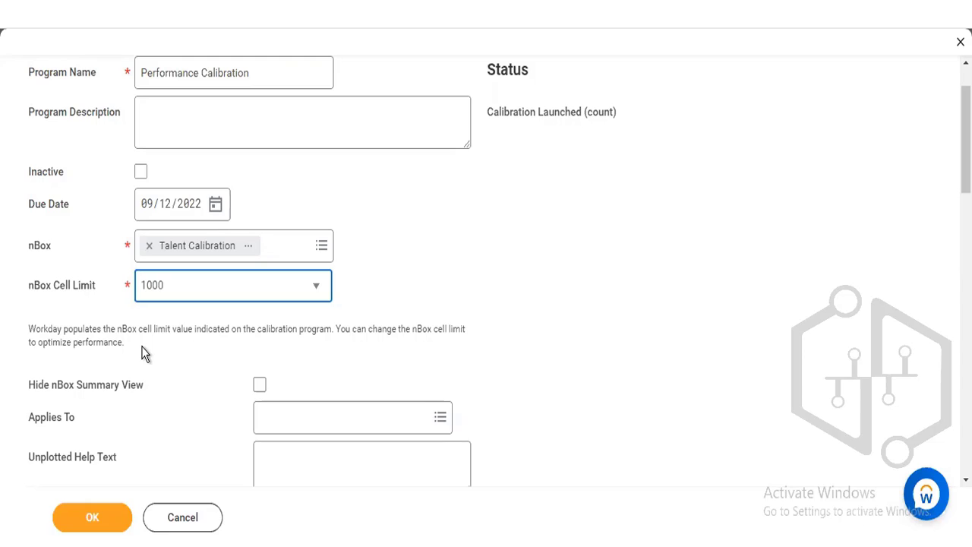
pyautogui.click(215, 296)
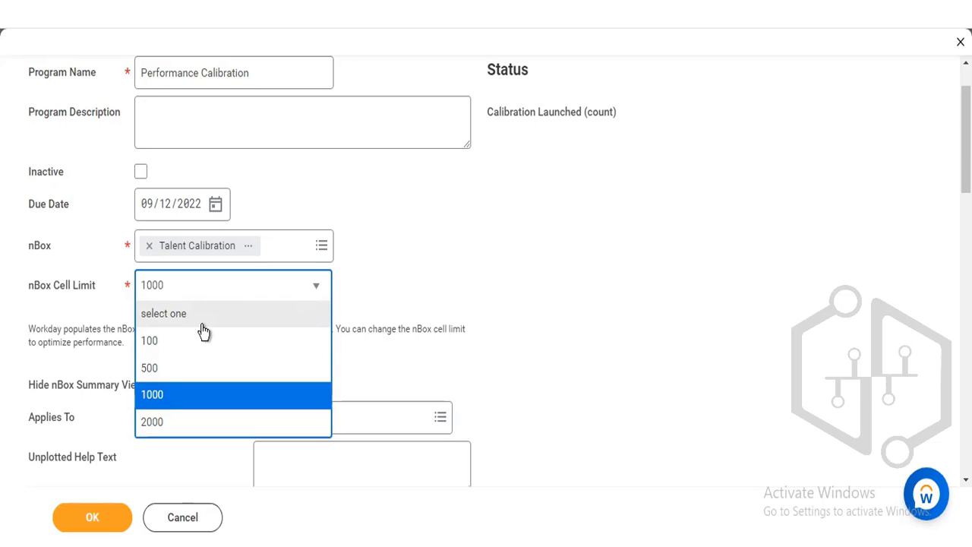
pyautogui.click(189, 395)
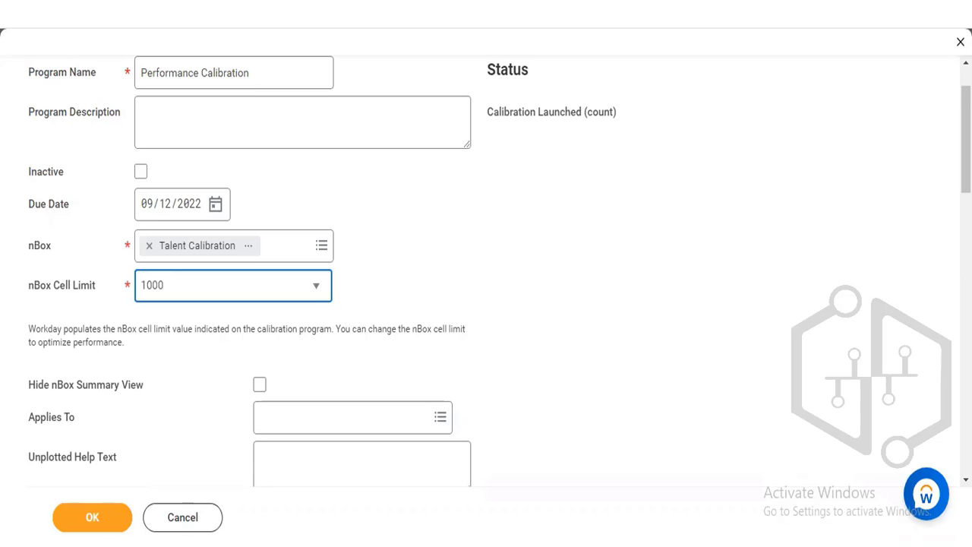
# - Enable Hide nBox Summary View and set Applies To to the Full Time/Regular/Manager rule
pyautogui.scroll(-2, 397, 341)
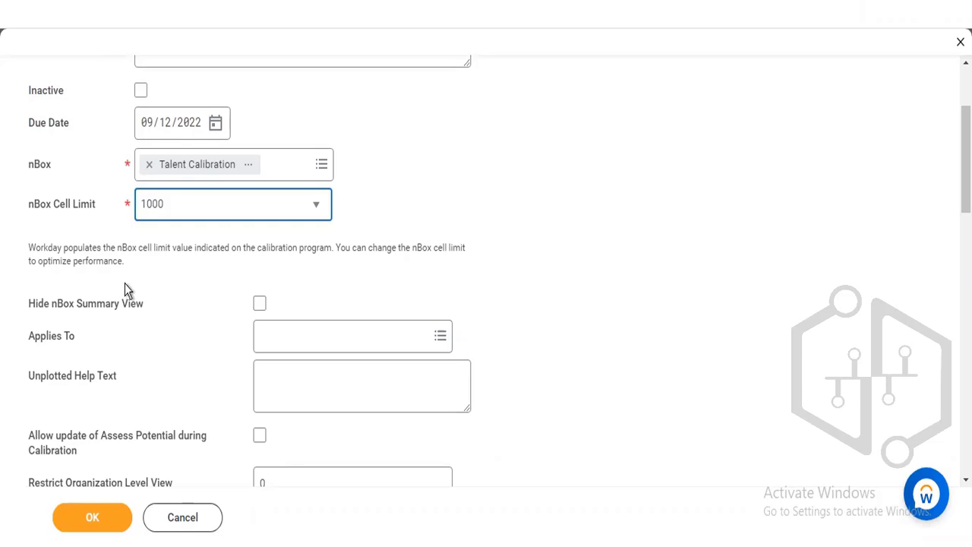
pyautogui.click(259, 304)
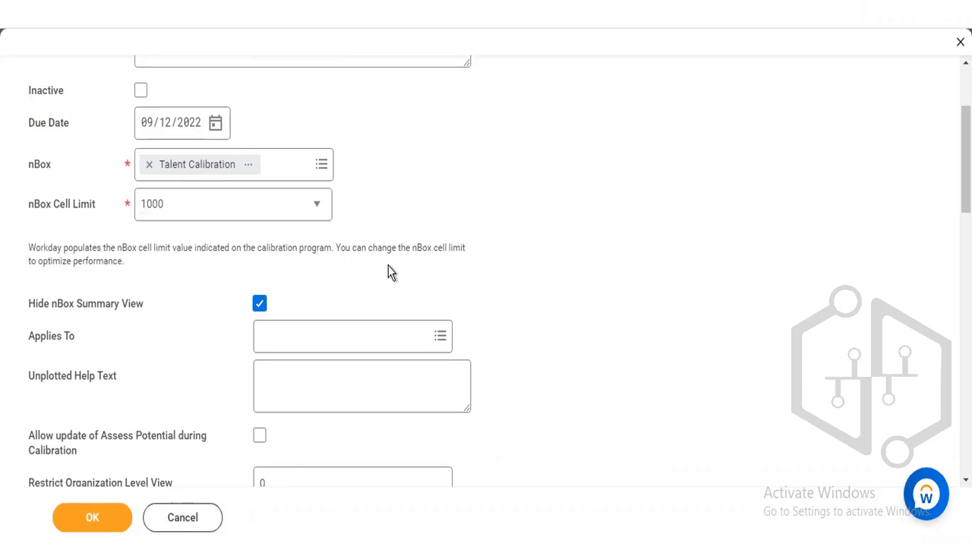
pyautogui.click(354, 335)
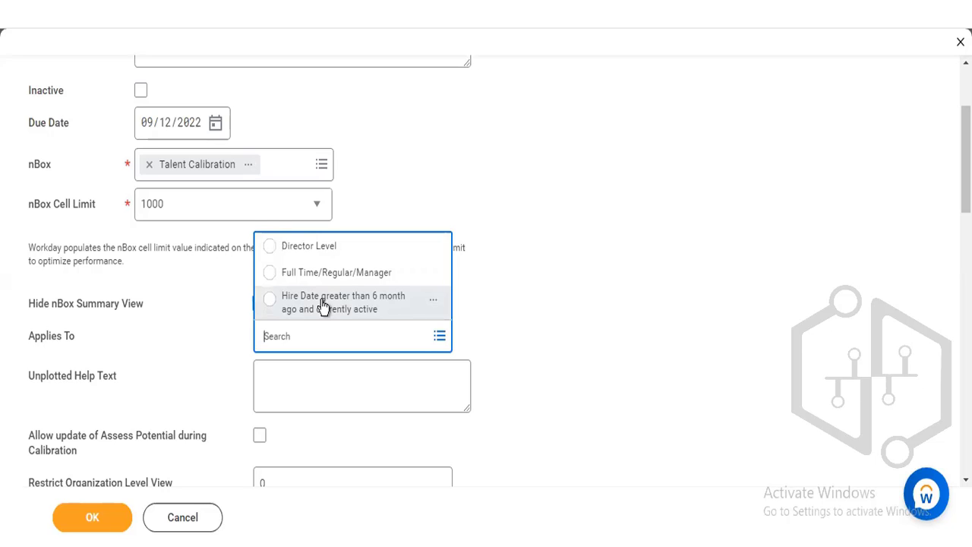
pyautogui.click(670, 257)
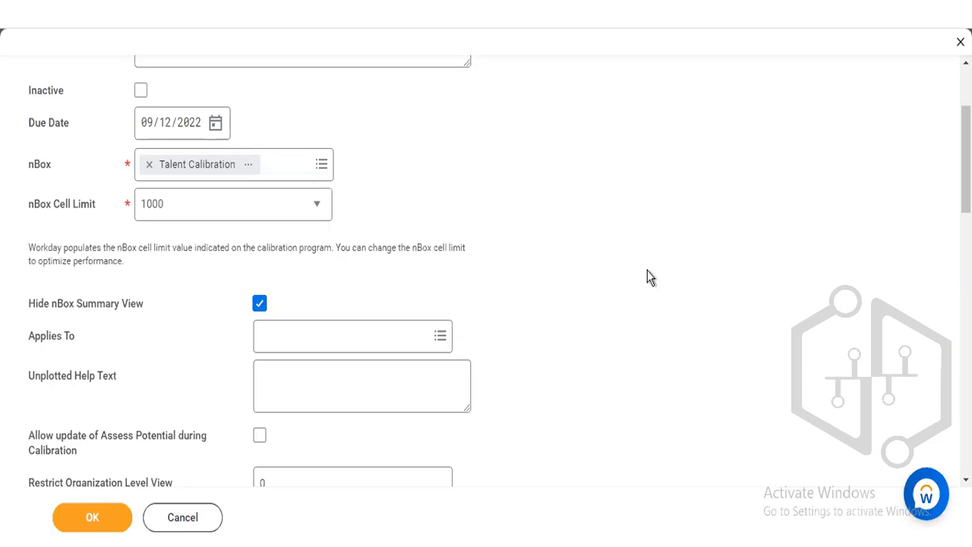
pyautogui.click(341, 339)
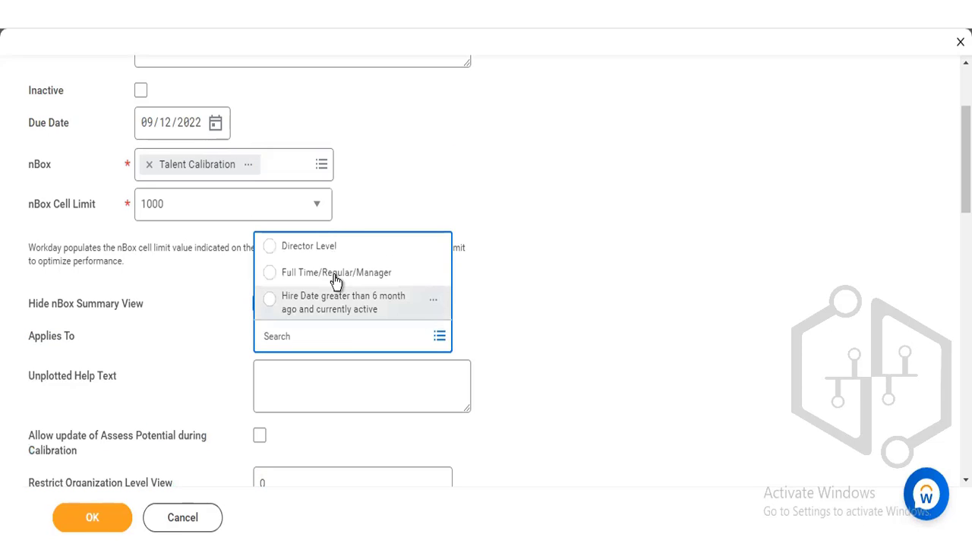
pyautogui.click(336, 280)
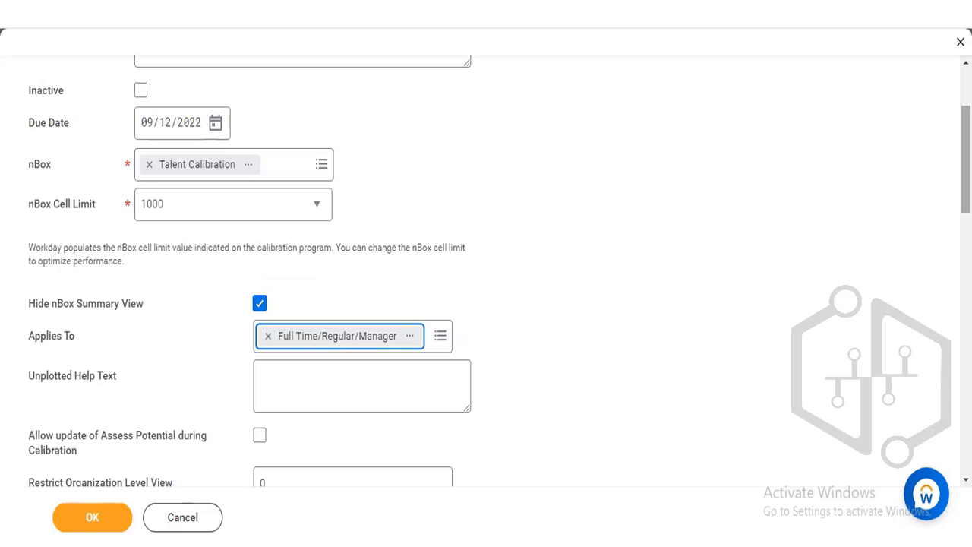
# - Enable Allow update of Assess Potential during Calibration for the program
pyautogui.scroll(-1, 499, 279)
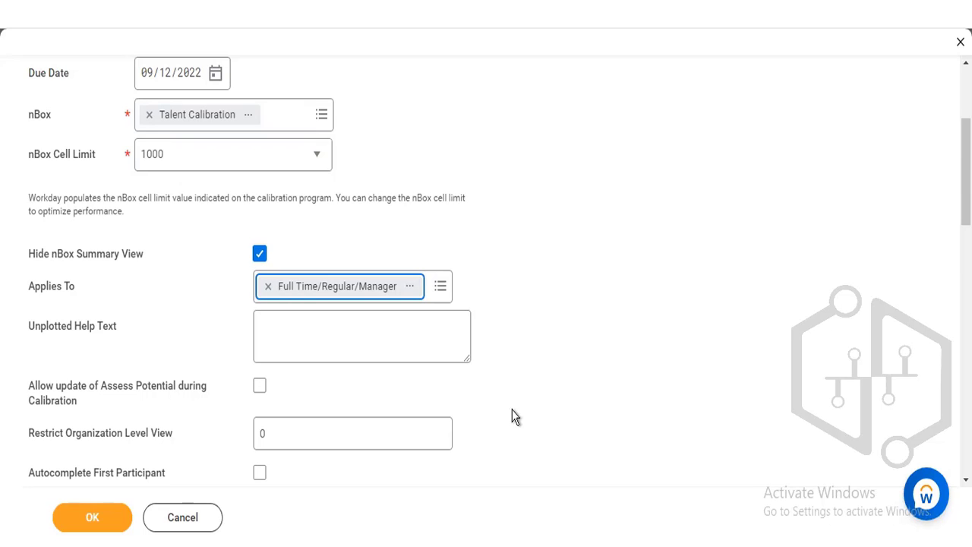
pyautogui.click(260, 387)
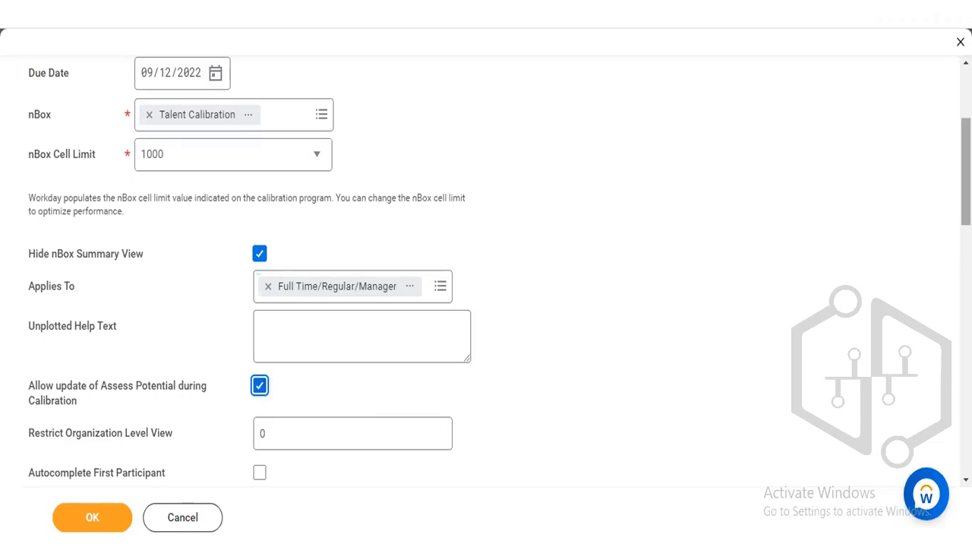
# - Examine the worker and target percentage validation options and the Calibration Value Mapping rows and columns
pyautogui.scroll(-4, 486, 266)
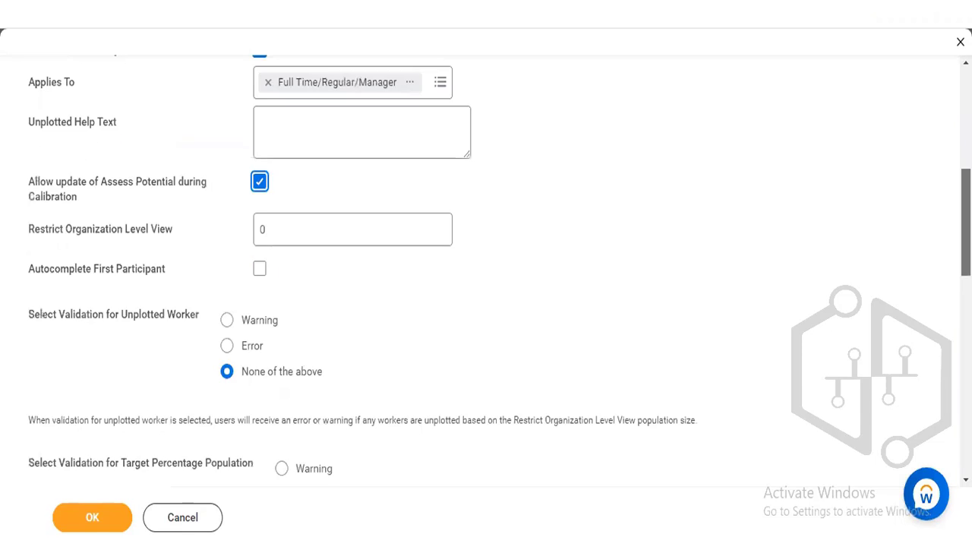
pyautogui.scroll(-1, 486, 266)
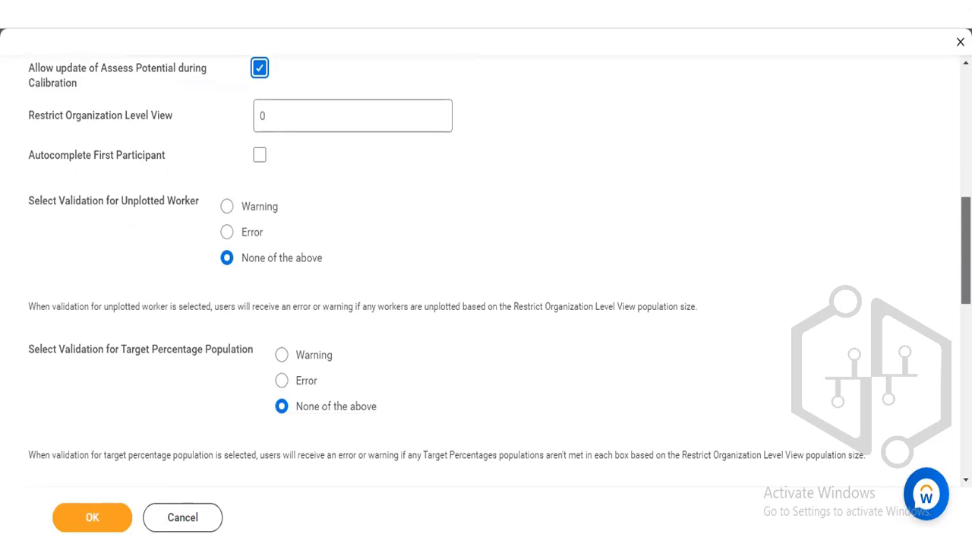
pyautogui.scroll(-4, 486, 265)
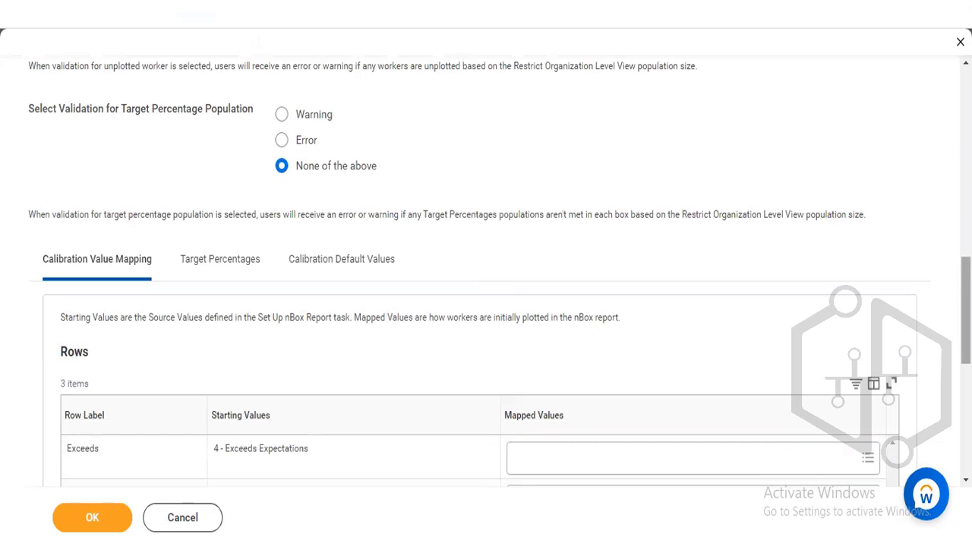
pyautogui.scroll(-4, 486, 265)
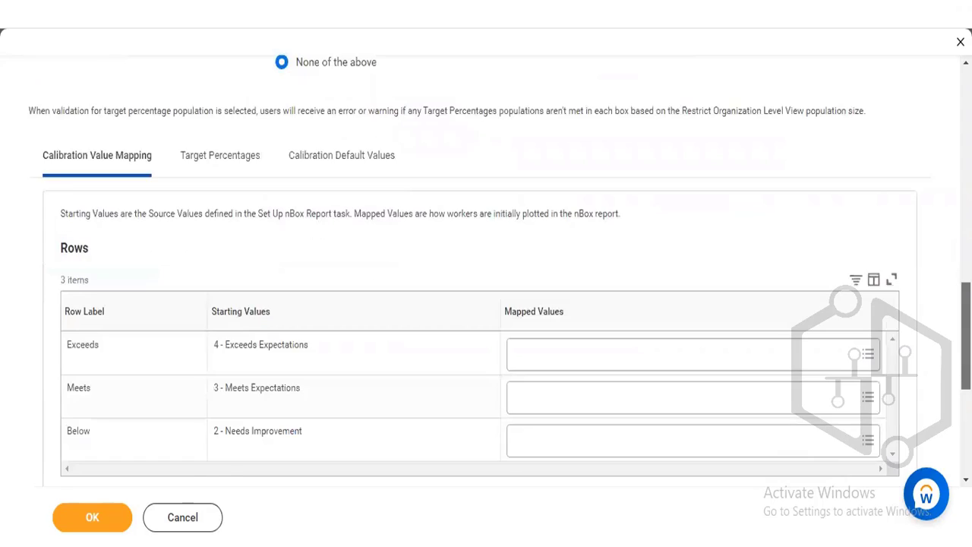
pyautogui.scroll(-1, 486, 266)
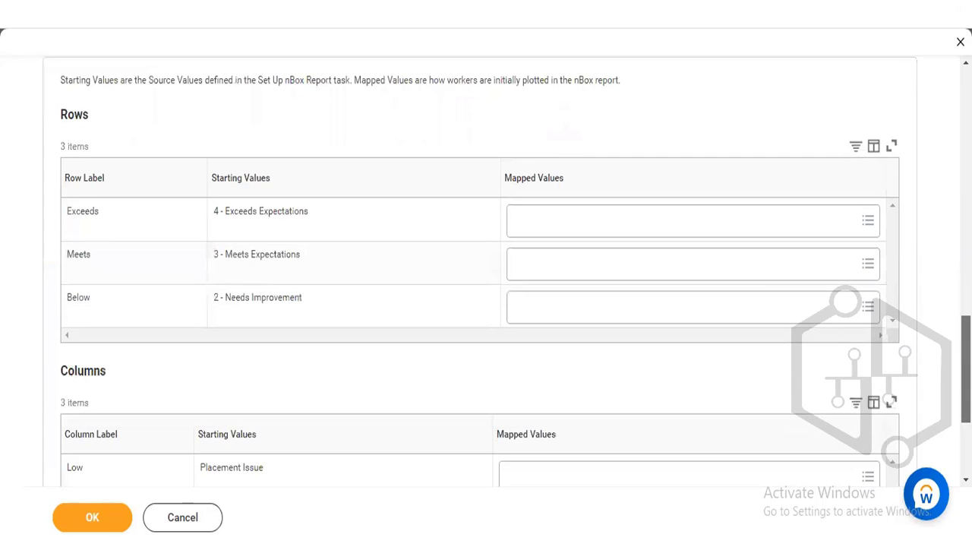
pyautogui.scroll(-1, 486, 265)
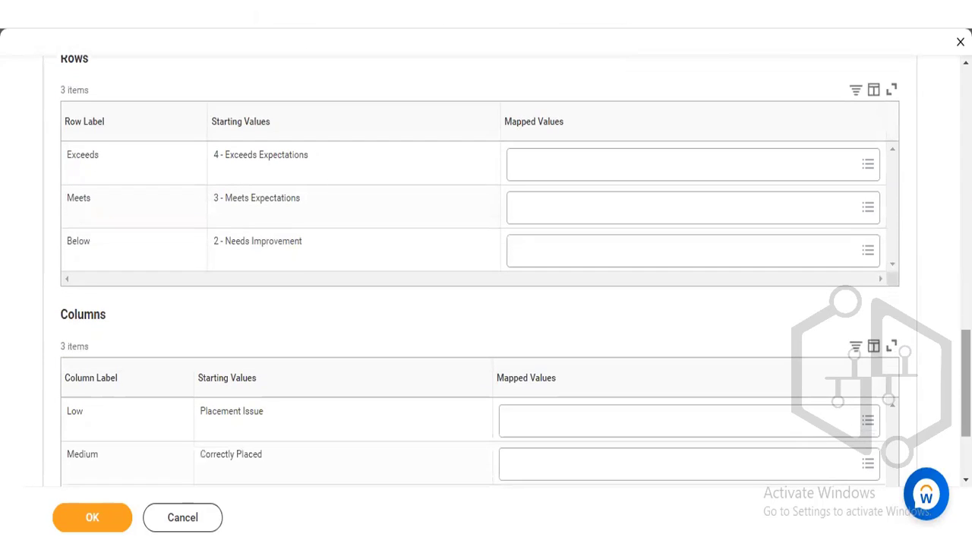
pyautogui.scroll(-3, 486, 273)
pyautogui.scroll(8, 486, 273)
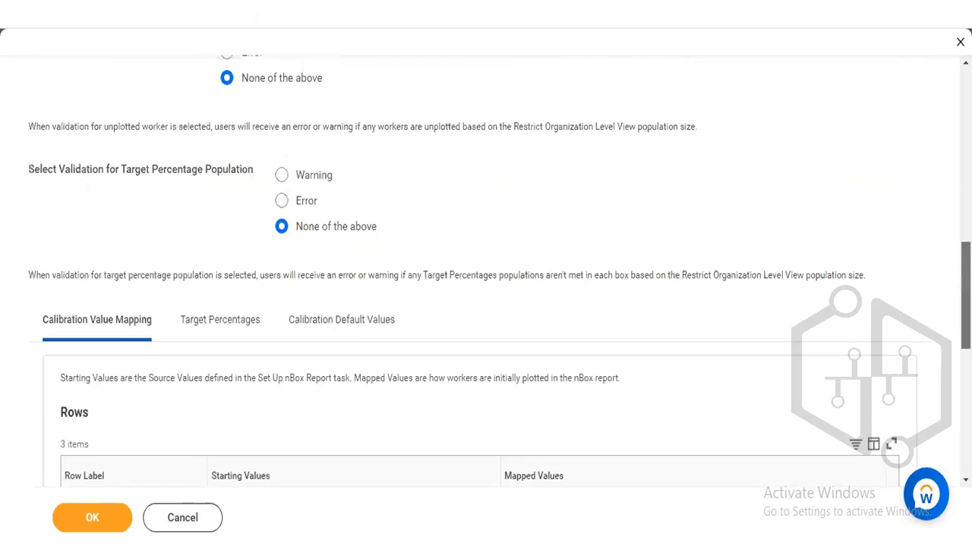
pyautogui.scroll(4, 486, 273)
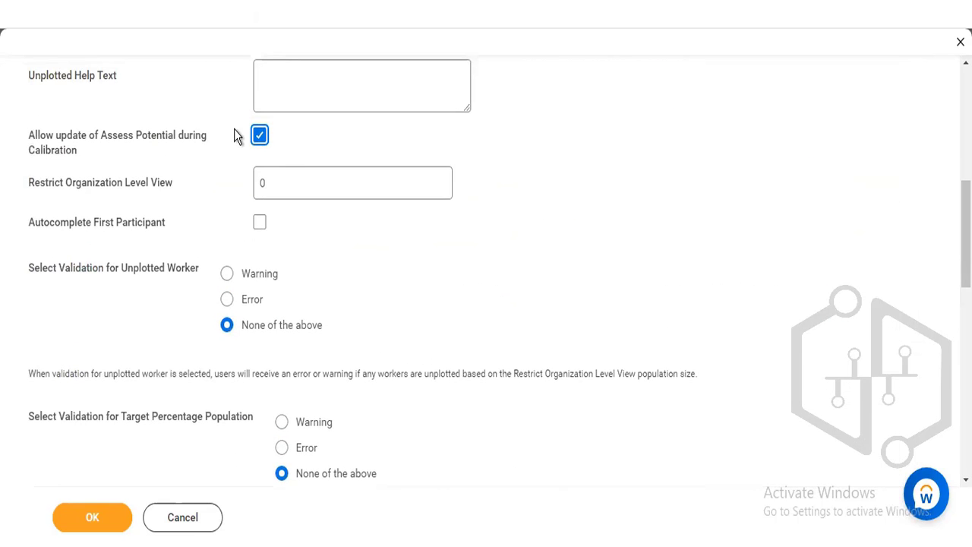
# - Disable Allow update of Assess Potential during Calibration to check the Calibration Value Mapping tables without it, and re-enable it
pyautogui.click(259, 135)
pyautogui.scroll(-6, 486, 273)
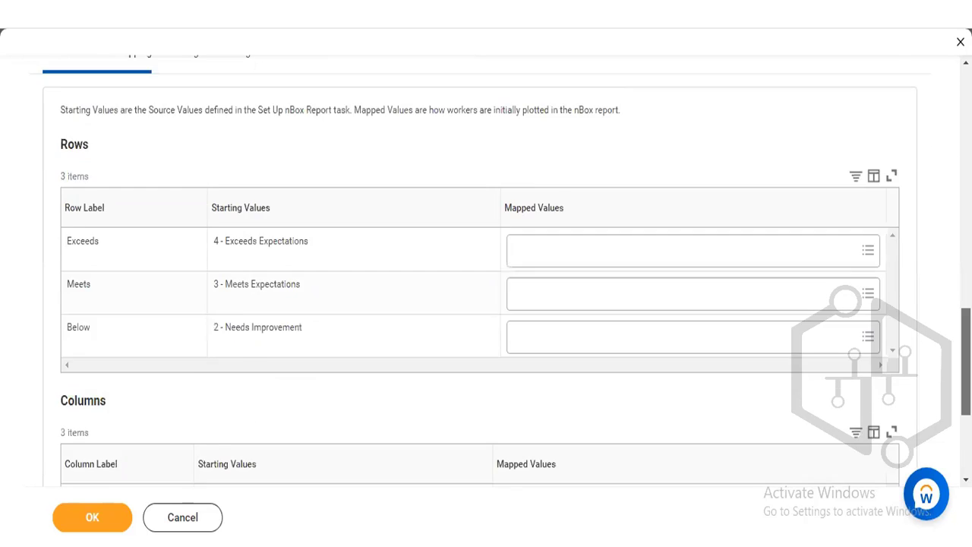
pyautogui.scroll(-2, 486, 274)
pyautogui.scroll(10, 415, 401)
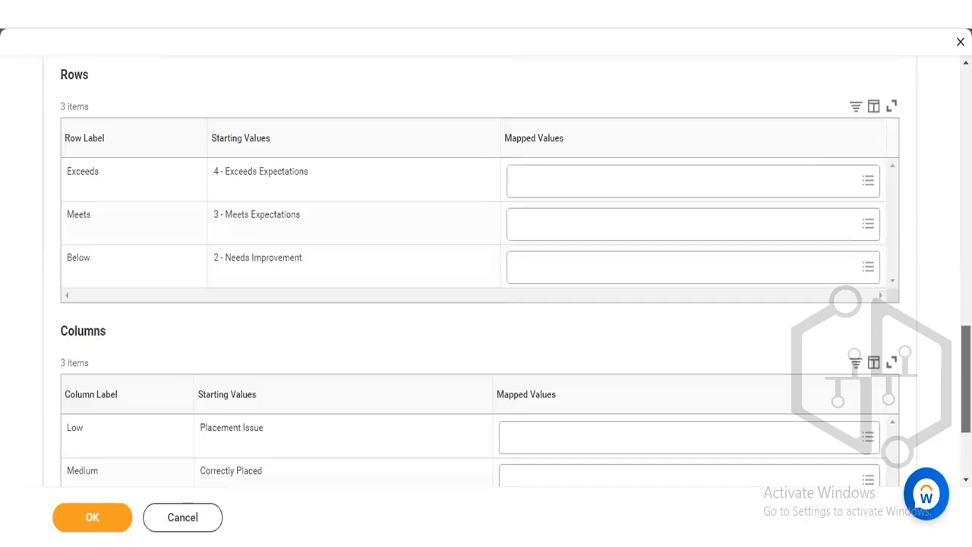
pyautogui.scroll(2, 415, 401)
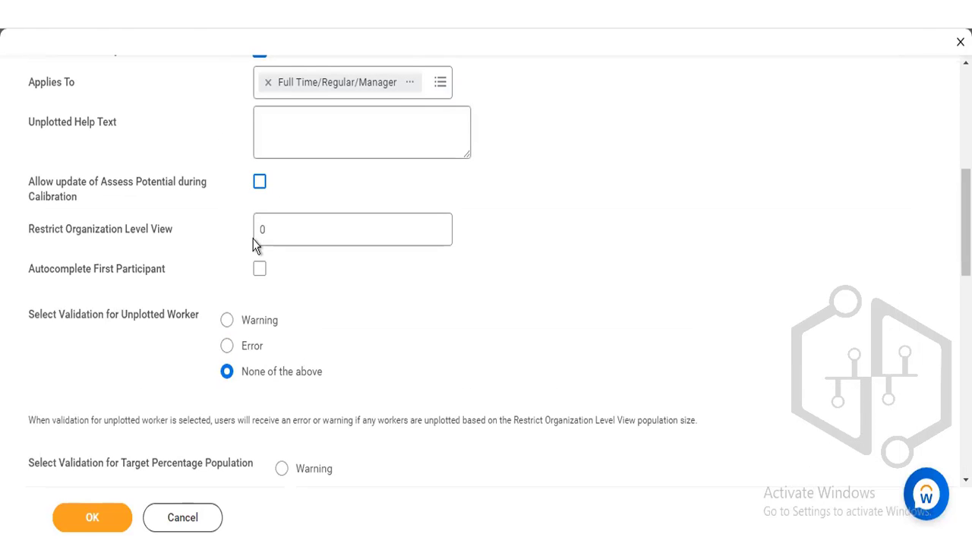
pyautogui.click(259, 185)
pyautogui.click(260, 183)
pyautogui.click(260, 184)
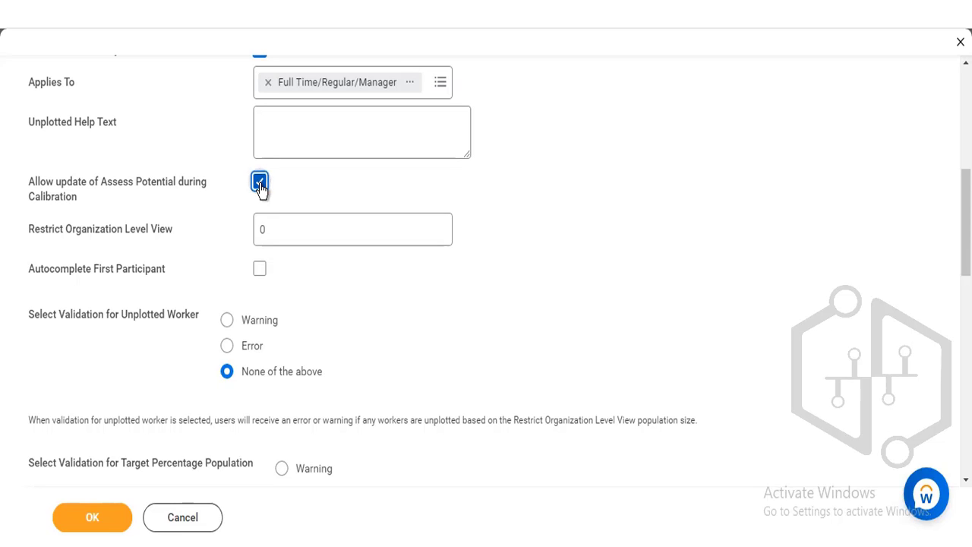
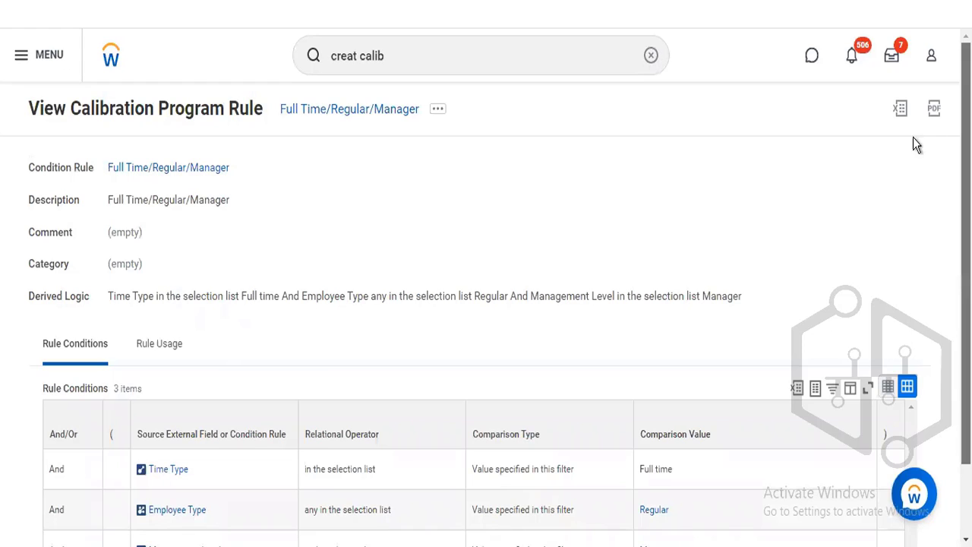
# - Open the Full Time/Regular/Manager calibration program rule for editing and examine its rule conditions and comparison values
pyautogui.click(437, 111)
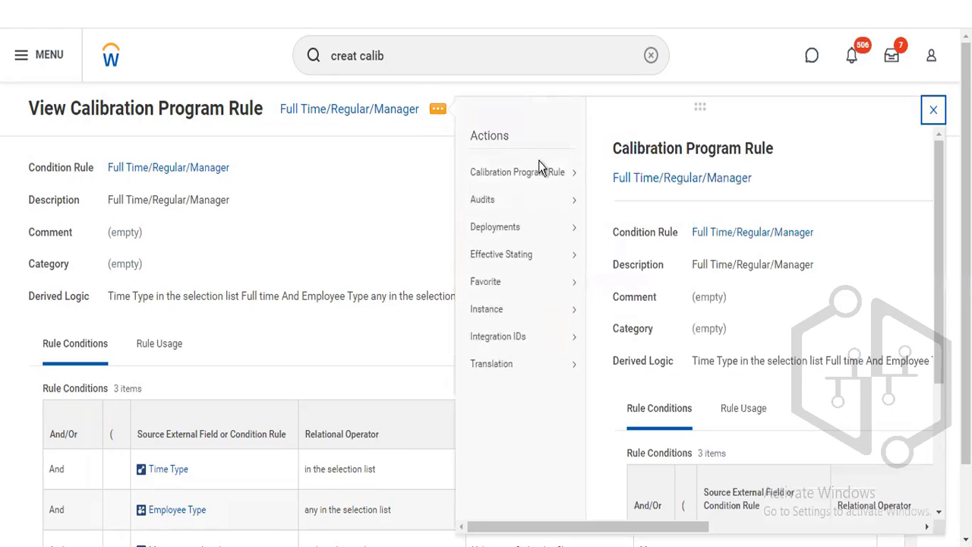
pyautogui.moveTo(546, 173)
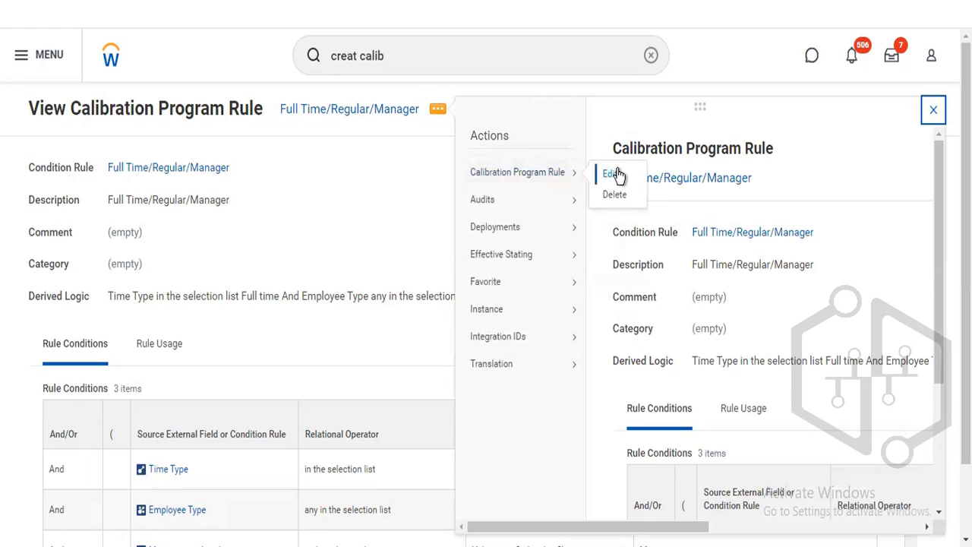
pyautogui.click(619, 175)
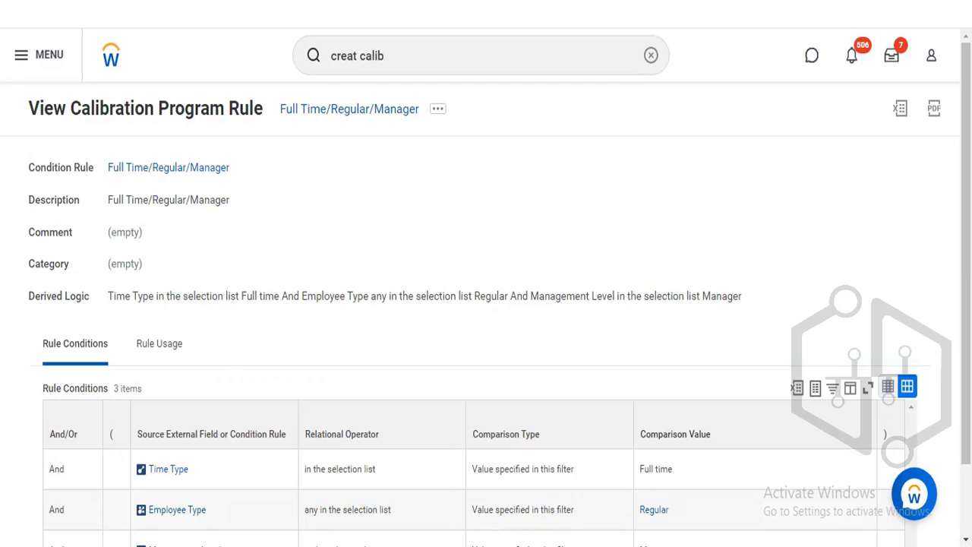
pyautogui.scroll(-2, 676, 152)
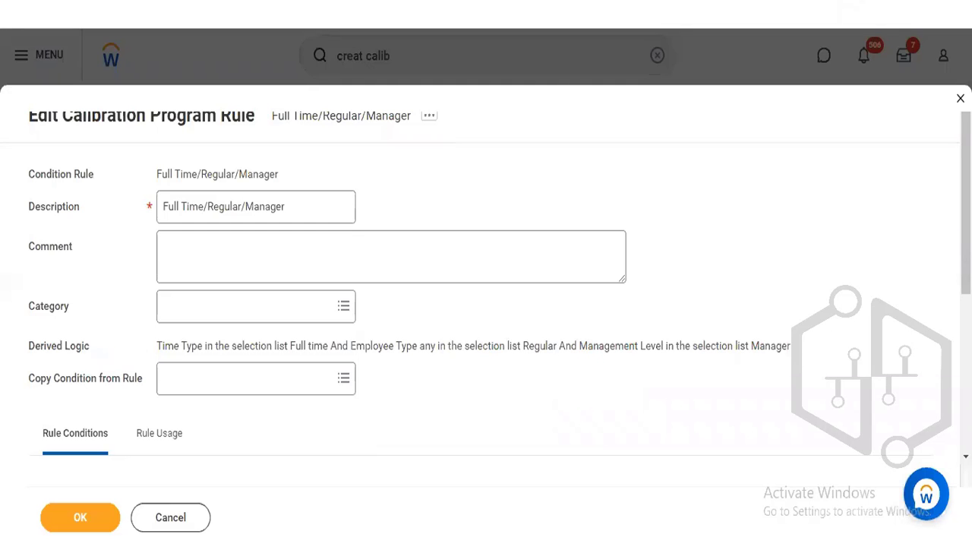
pyautogui.scroll(-4, 486, 304)
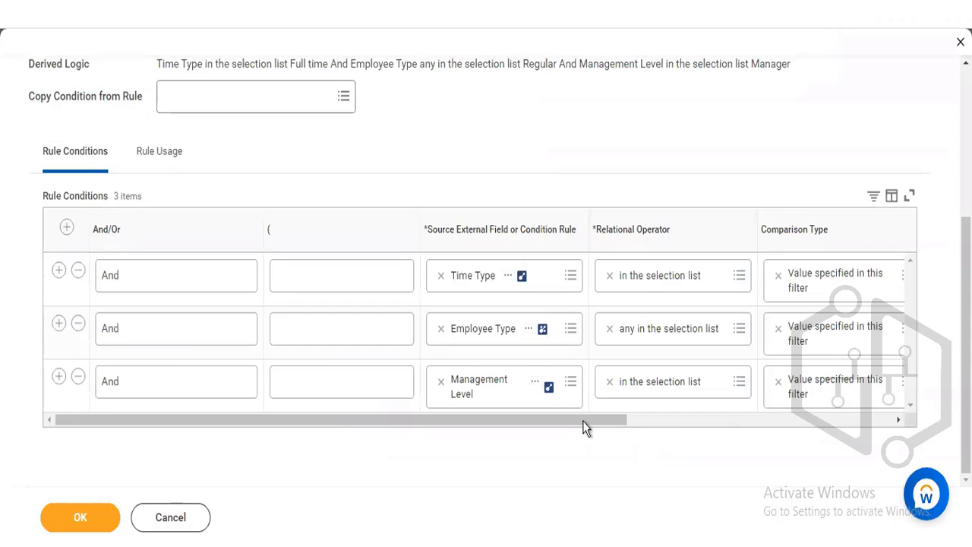
pyautogui.moveTo(583, 421); pyautogui.dragTo(848, 416)
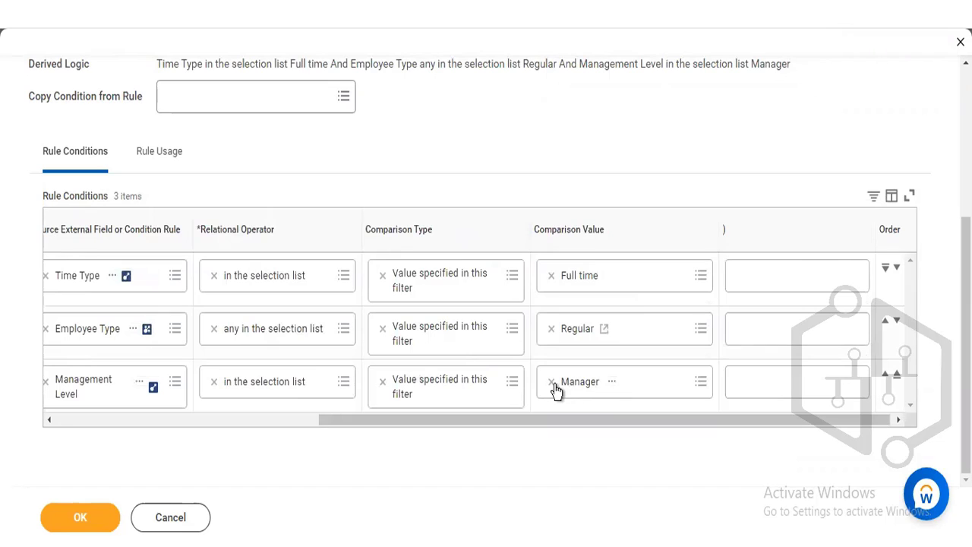
# - Clear Manager from the Management Level condition's comparison value and search the available levels for CEO
pyautogui.click(551, 382)
pyautogui.click(593, 382)
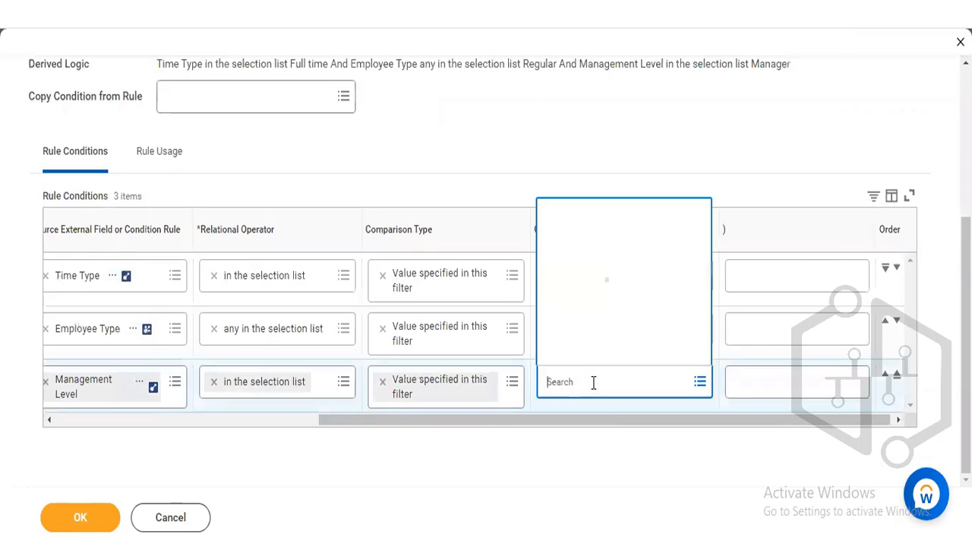
pyautogui.write('CEO')
pyautogui.press('Return')
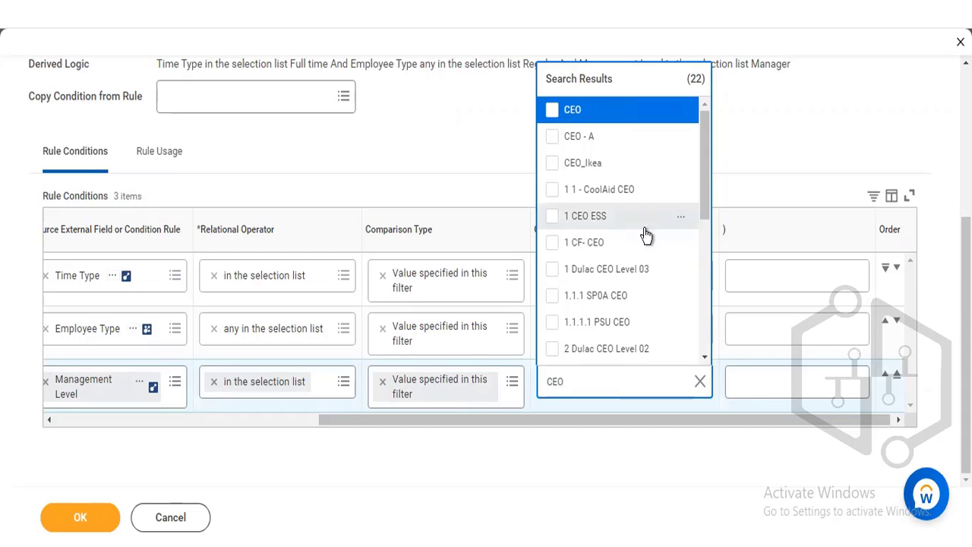
pyautogui.moveTo(706, 164); pyautogui.dragTo(706, 205)
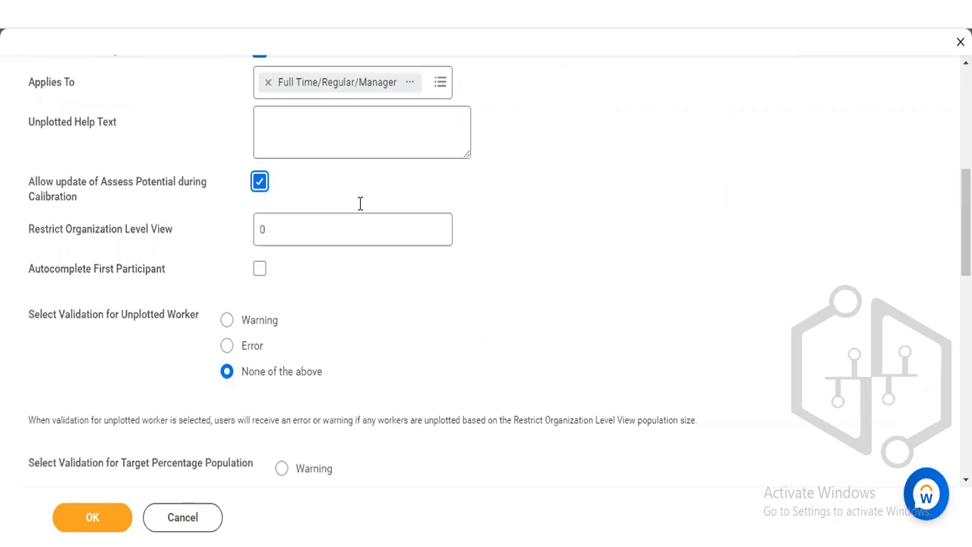
# - Try to enable Autocomplete First Participant for the calibration program
pyautogui.click(345, 228)
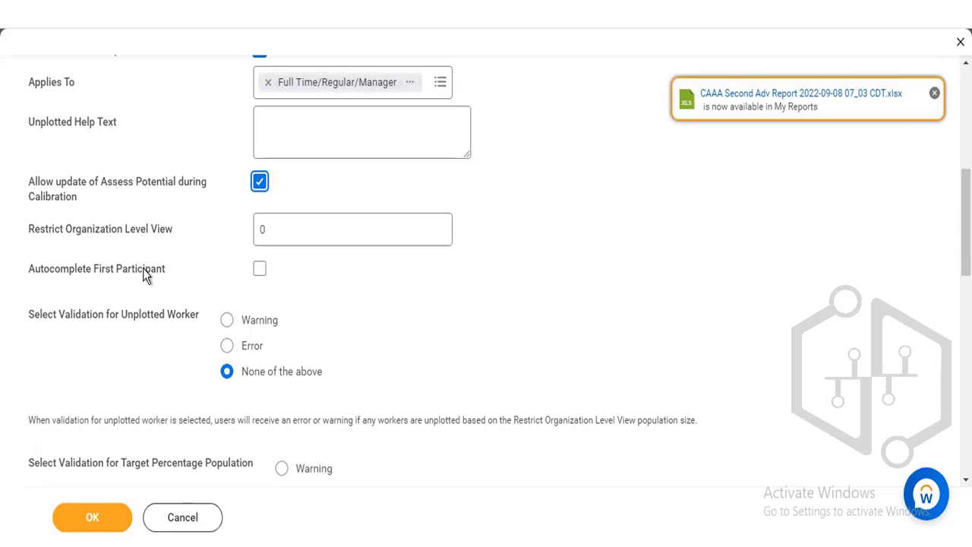
pyautogui.click(260, 269)
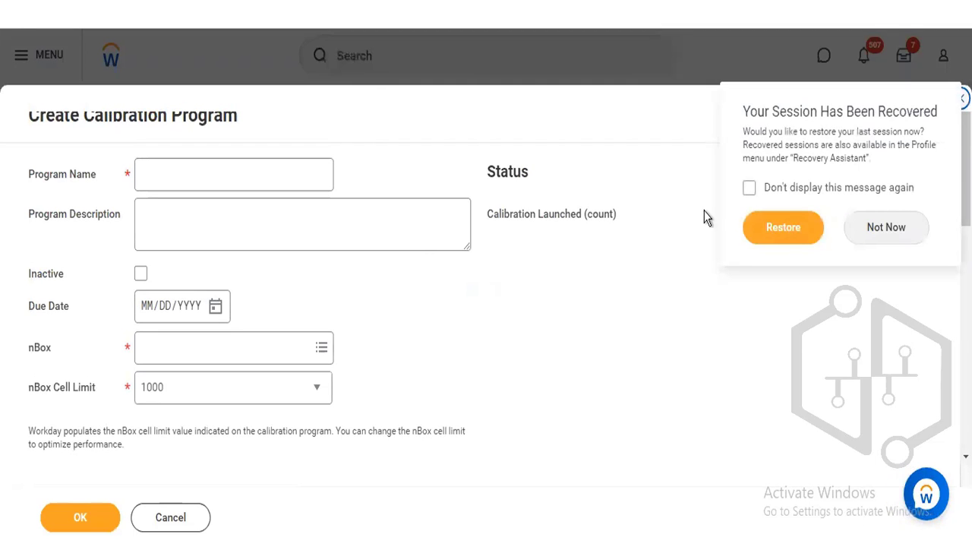
# - Decline restoring the recovered session and examine the blank calibration program's settings, including both validation options
pyautogui.click(896, 233)
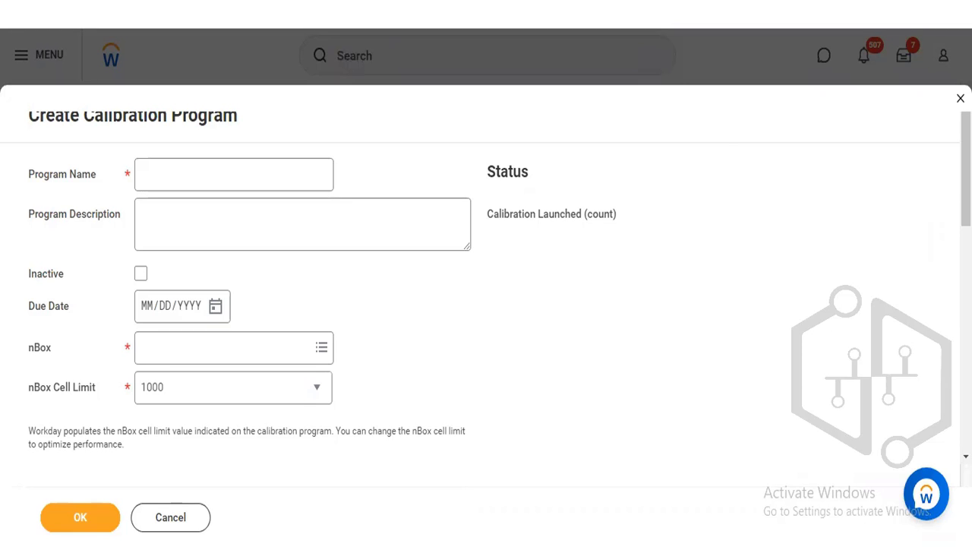
pyautogui.scroll(-3, 486, 304)
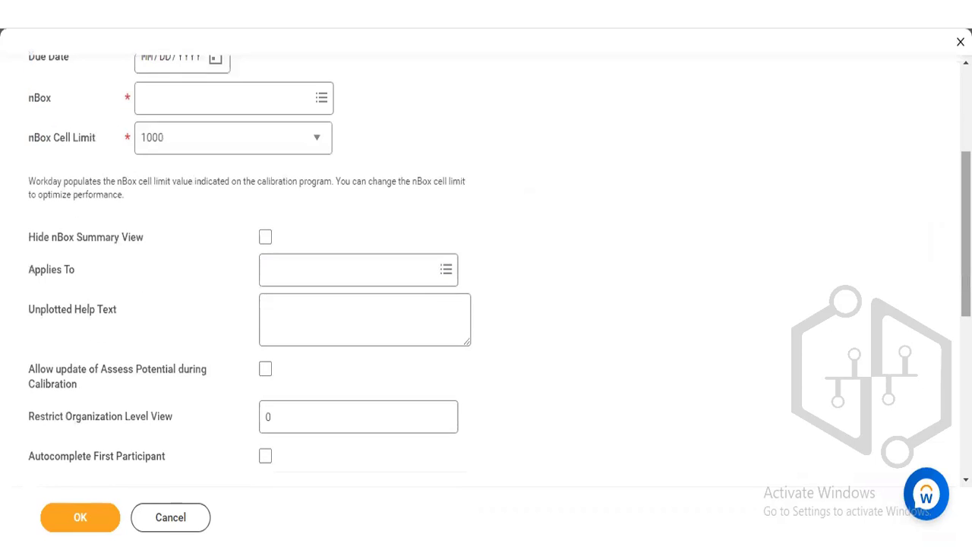
pyautogui.scroll(-1, 486, 304)
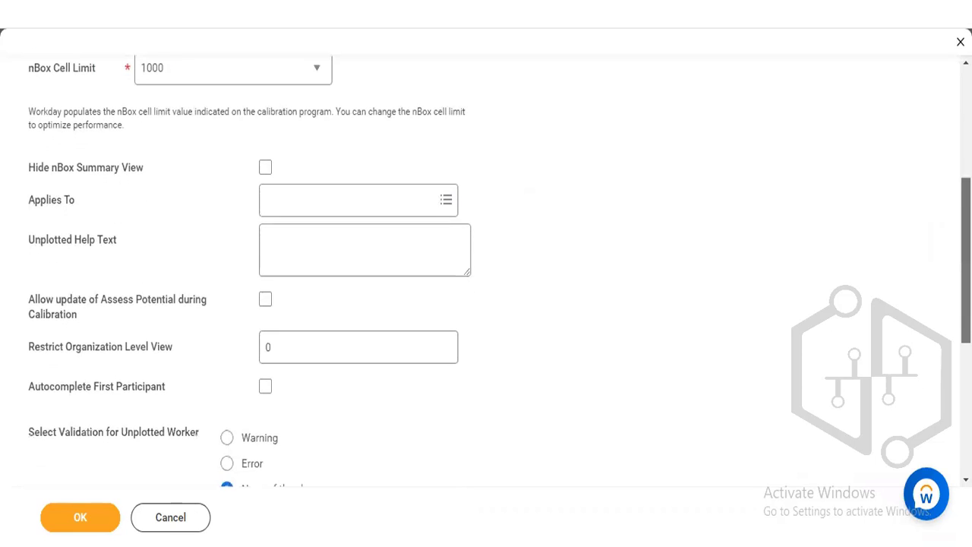
pyautogui.moveTo(966, 260); pyautogui.dragTo(966, 377)
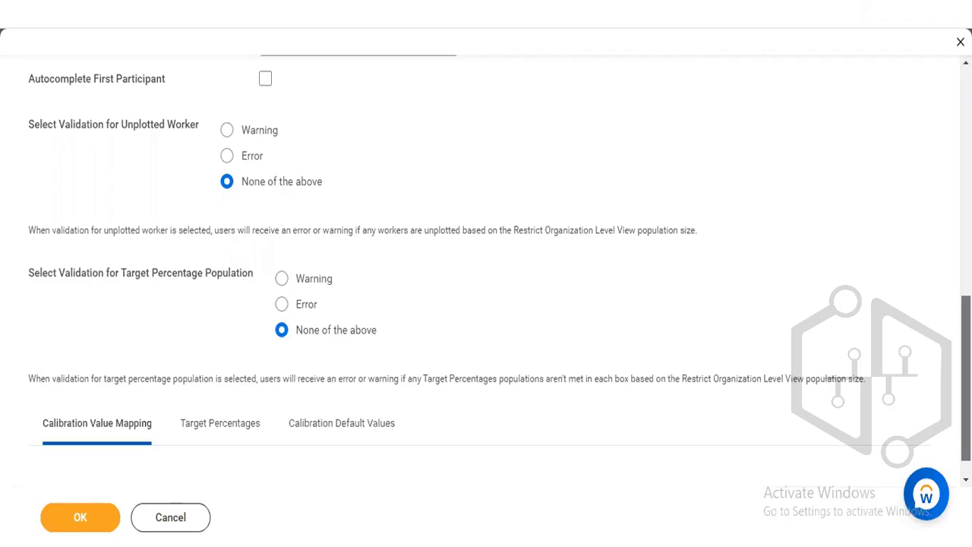
pyautogui.scroll(3, 512, 339)
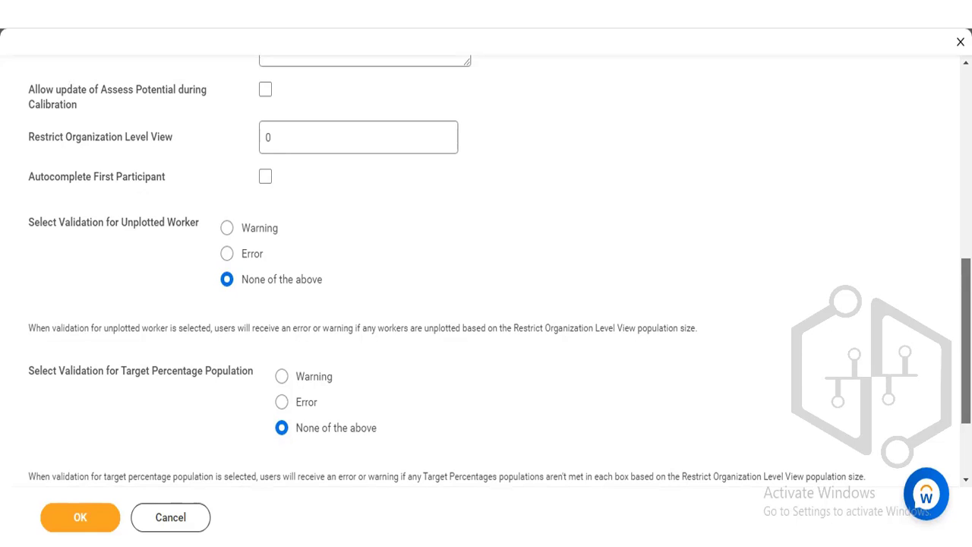
pyautogui.scroll(2, 486, 274)
pyautogui.scroll(1, 597, 301)
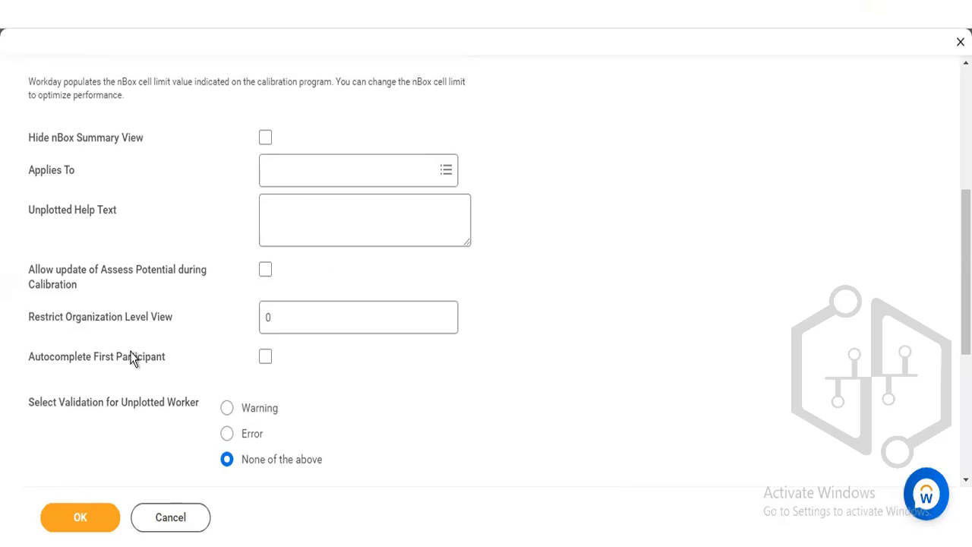
# - Check the Restrict Organization Level View setting and select None of the above as the Target Percentage Population validation
pyautogui.click(296, 320)
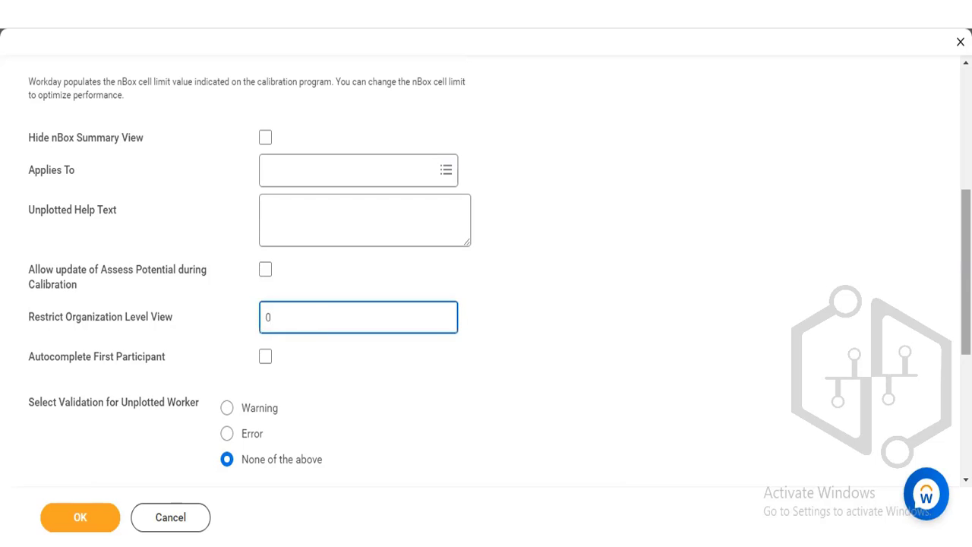
pyautogui.scroll(-3, 486, 265)
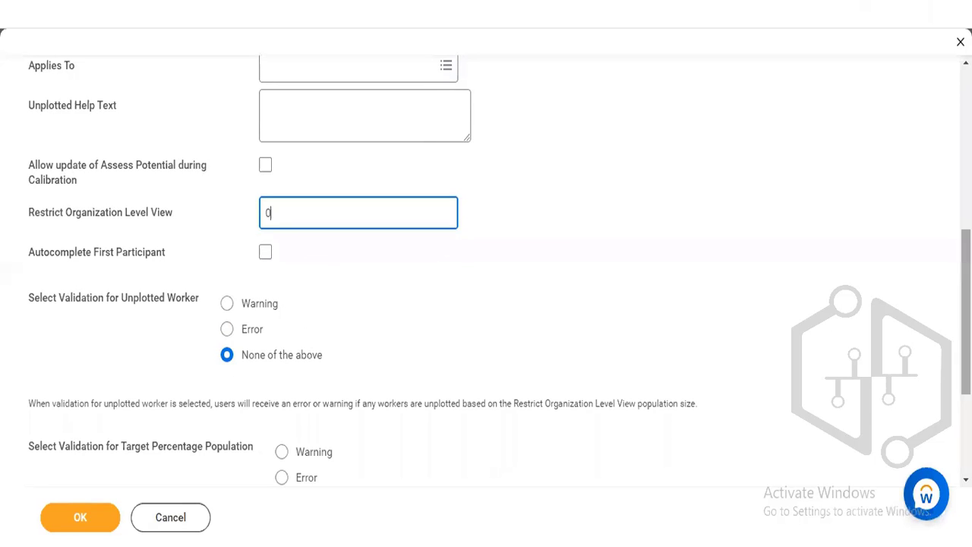
pyautogui.scroll(-3, 496, 280)
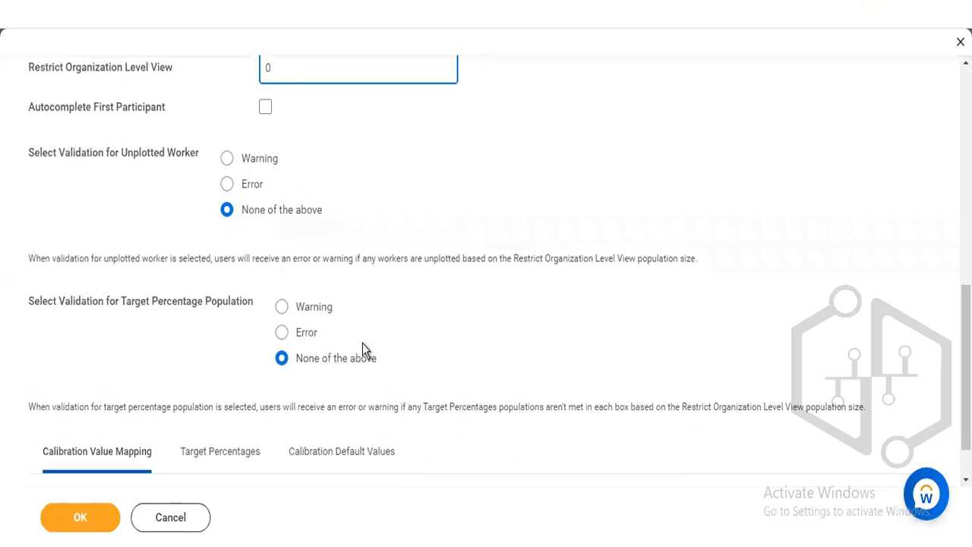
pyautogui.click(307, 360)
pyautogui.scroll(-1, 485, 266)
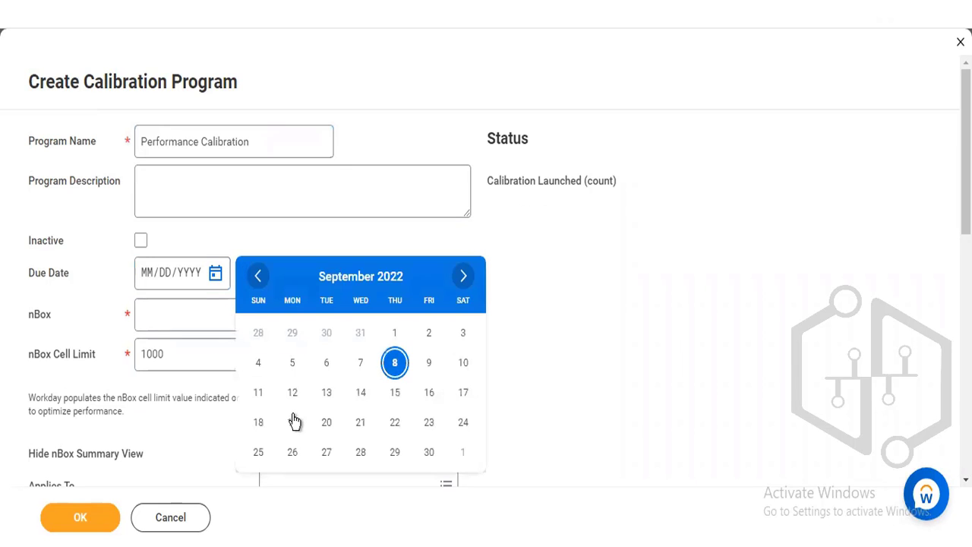
# - Set the program's Due Date to 09/19/2022 and its nBox to Performance Calibration
pyautogui.press('Return')
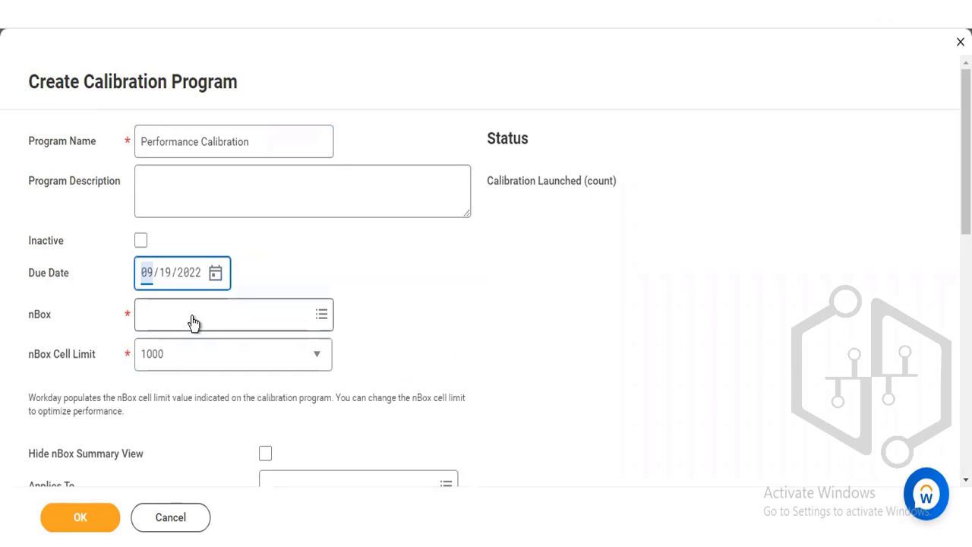
pyautogui.click(193, 319)
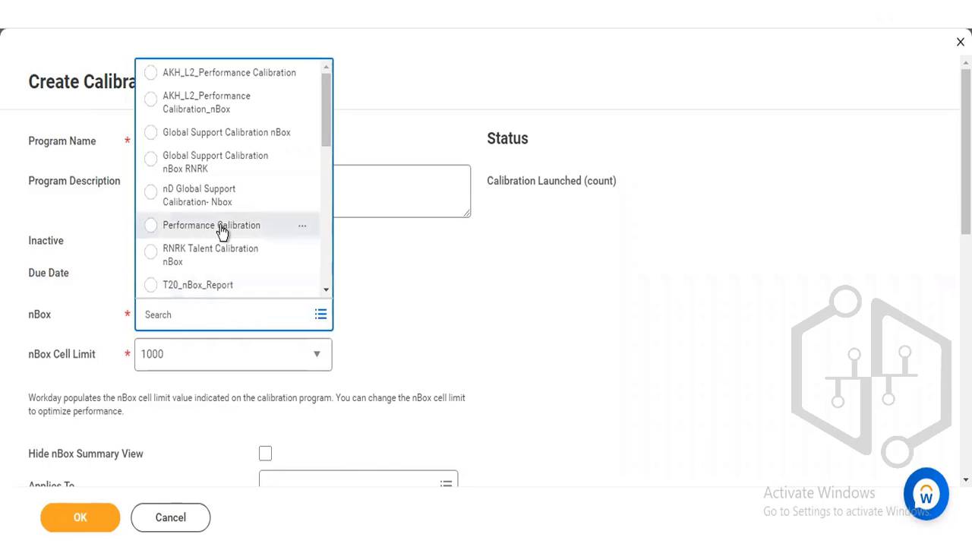
pyautogui.click(223, 229)
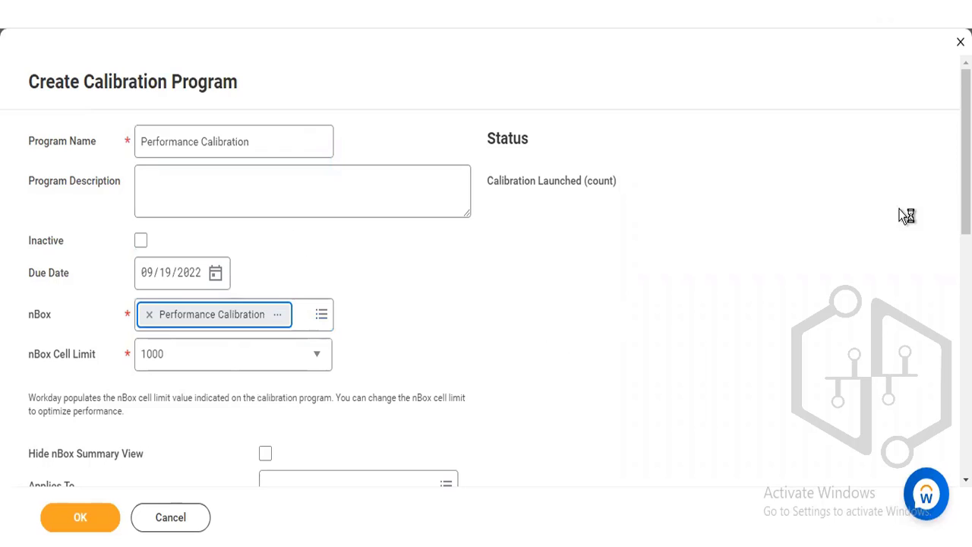
# - Set the program's Applies To rule to Full Time/Regular/Manager
pyautogui.scroll(-4, 486, 266)
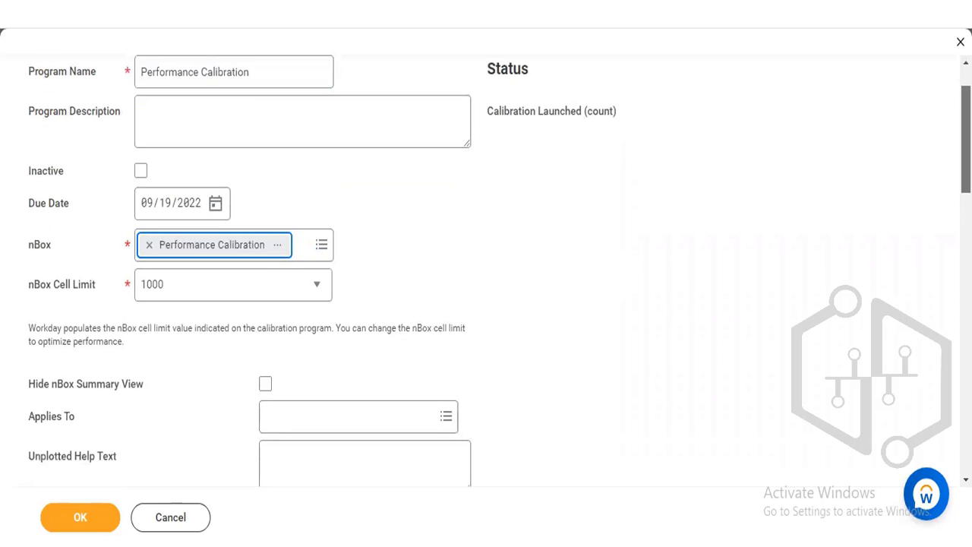
pyautogui.scroll(-1, 507, 231)
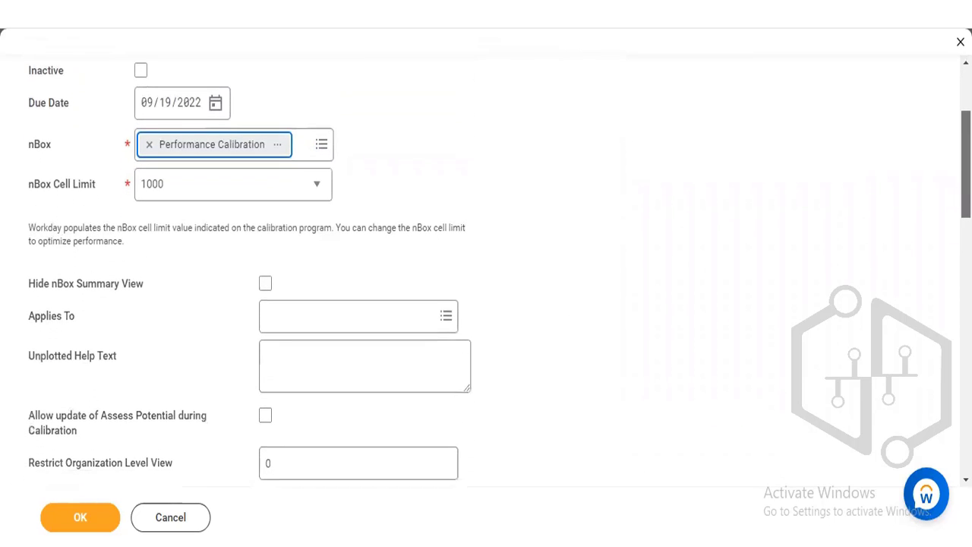
pyautogui.click(339, 315)
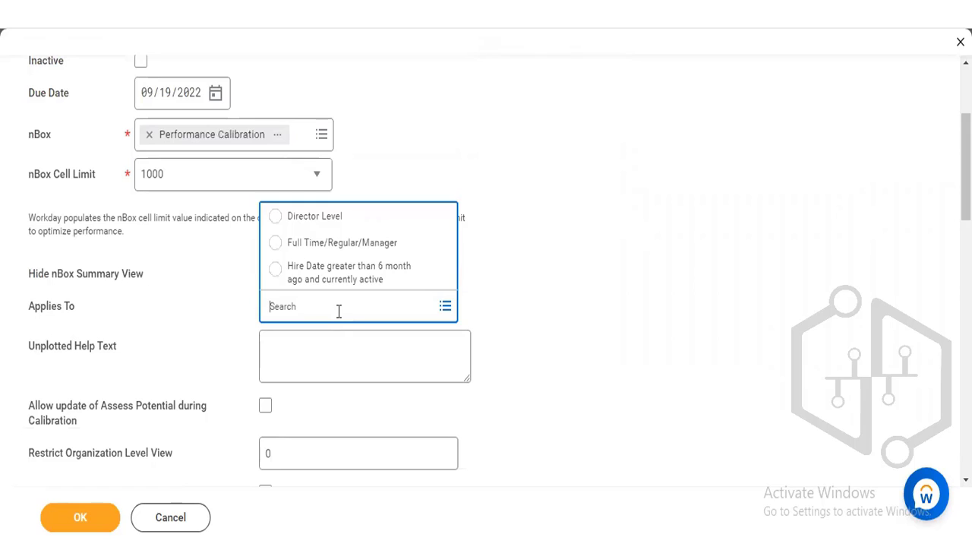
pyautogui.click(341, 245)
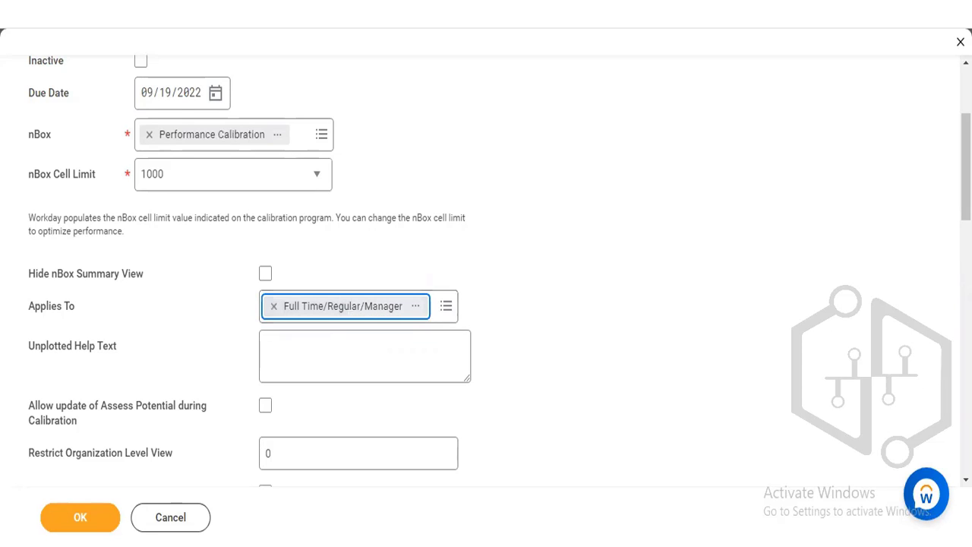
# - Examine the program's potential update, organization level view, autocomplete and unplotted worker validation settings
pyautogui.scroll(-2, 486, 266)
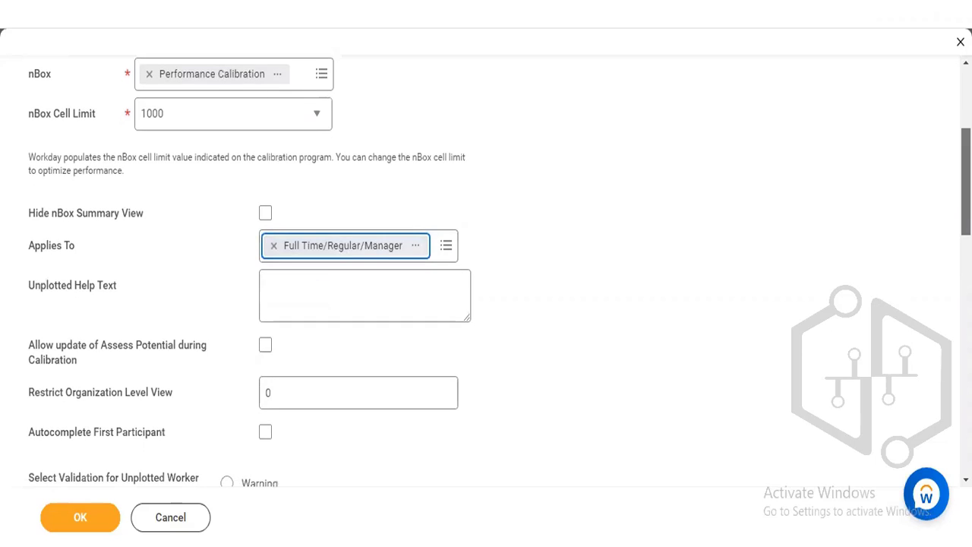
pyautogui.scroll(-1, 486, 266)
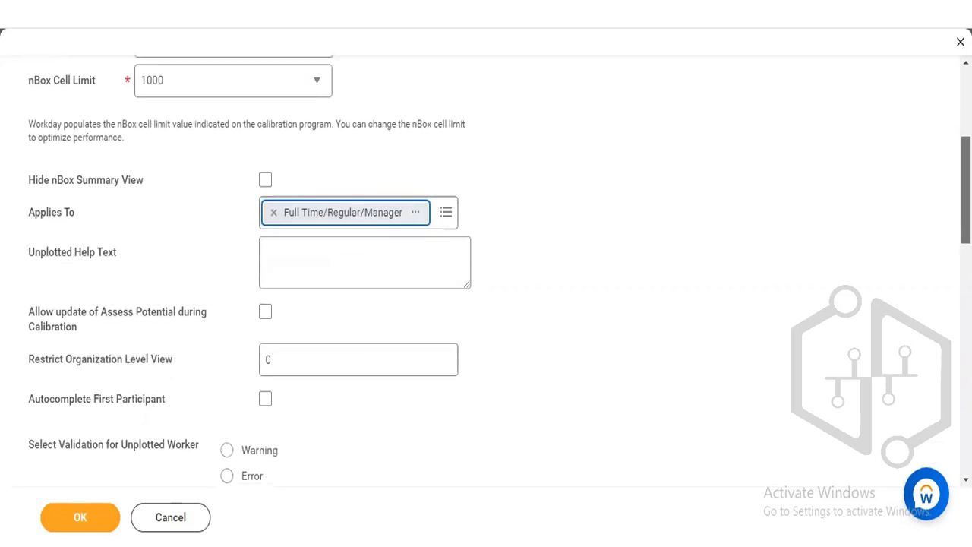
pyautogui.scroll(-1, 486, 266)
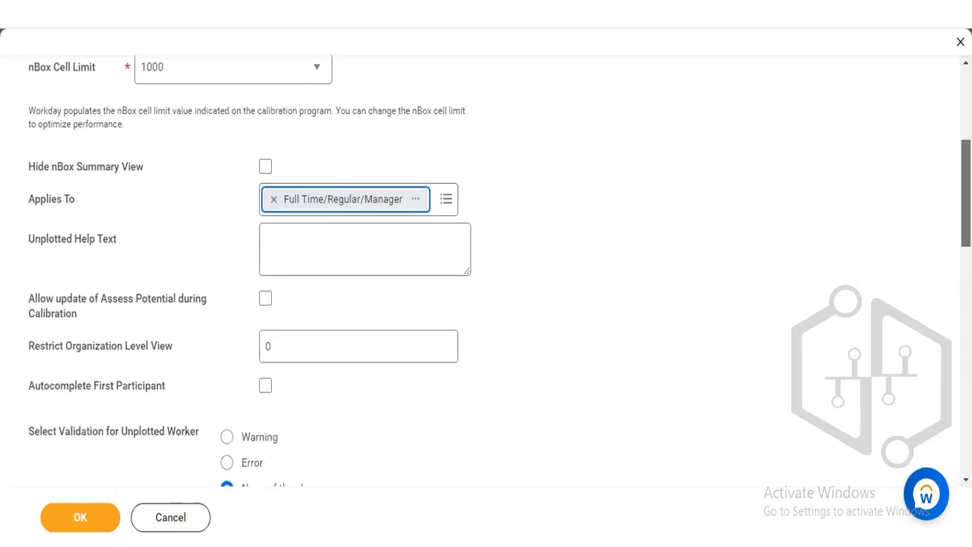
pyautogui.scroll(-3, 485, 274)
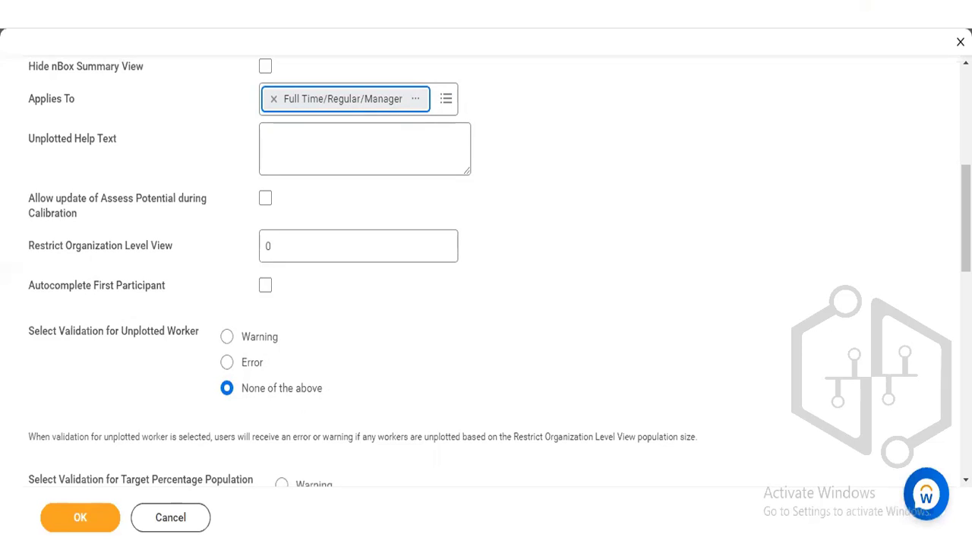
pyautogui.scroll(-1, 499, 272)
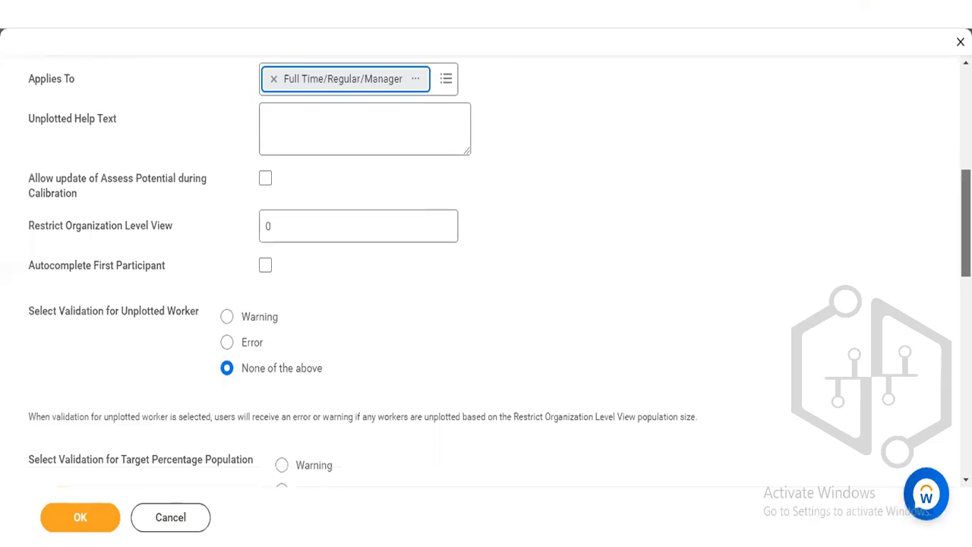
pyautogui.moveTo(965, 226); pyautogui.dragTo(966, 192)
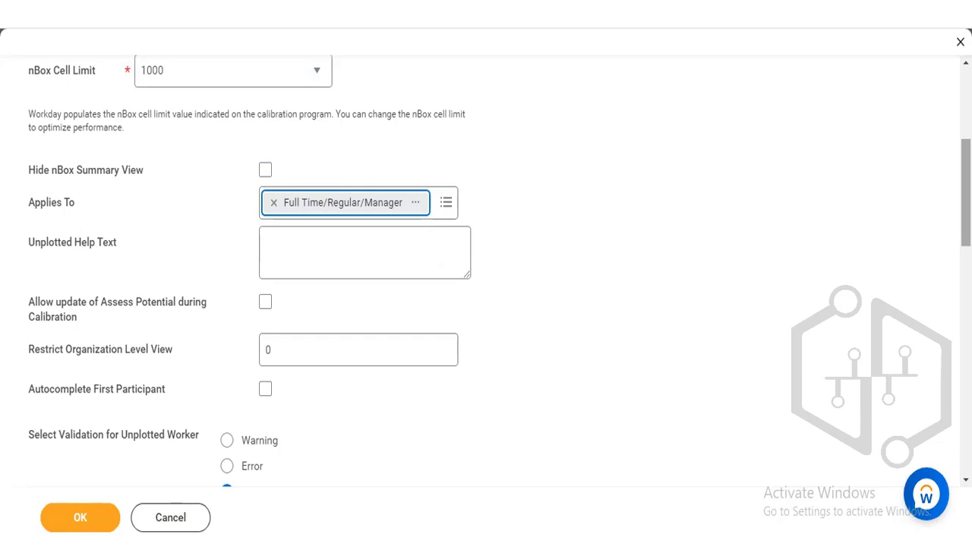
pyautogui.scroll(2, 486, 273)
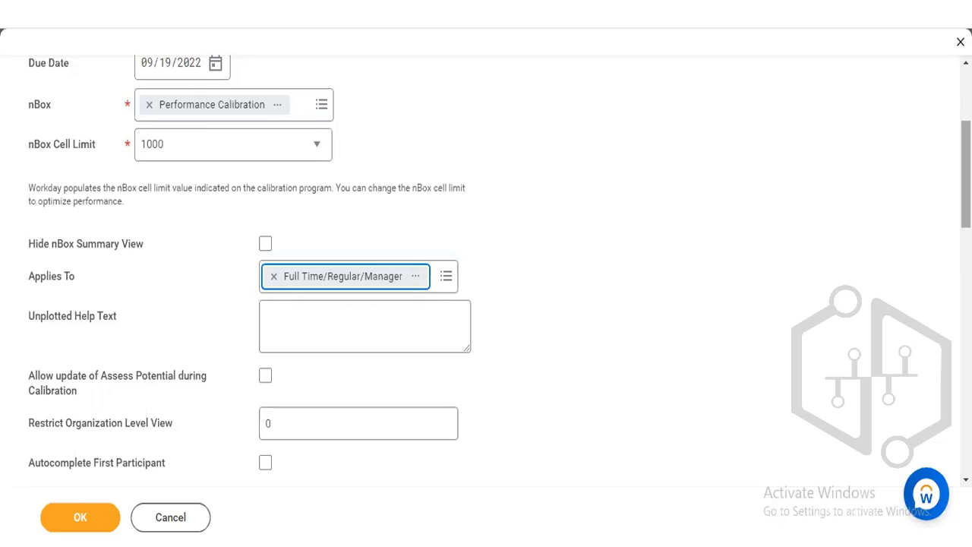
# - Examine the worker and target percentage validation options and the row and column tables of the Calibration Value Mapping
pyautogui.scroll(-1, 486, 280)
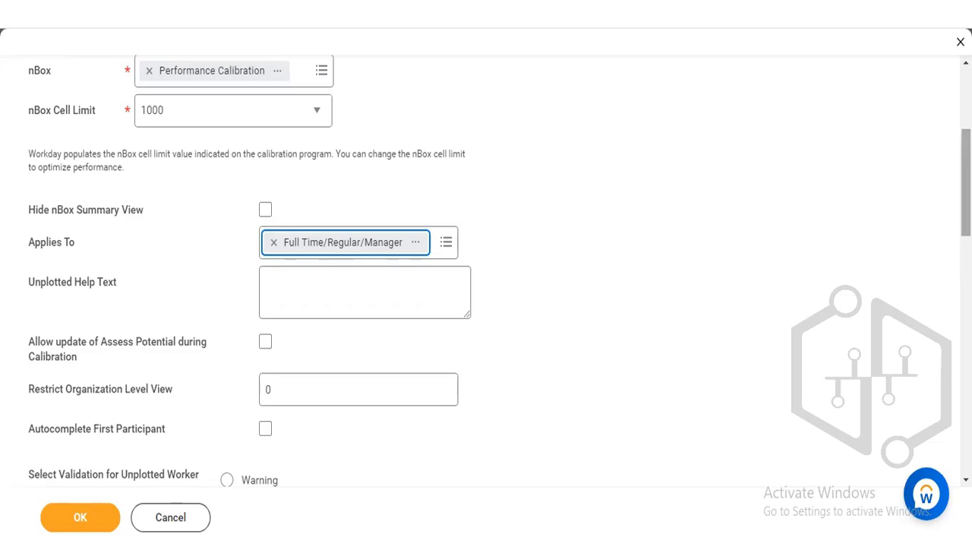
pyautogui.scroll(-5, 486, 273)
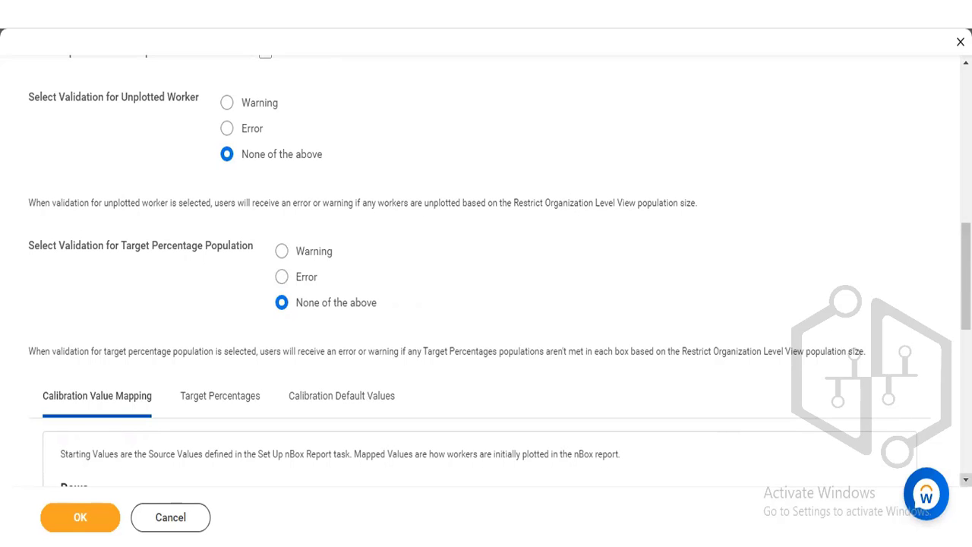
pyautogui.scroll(-2, 480, 375)
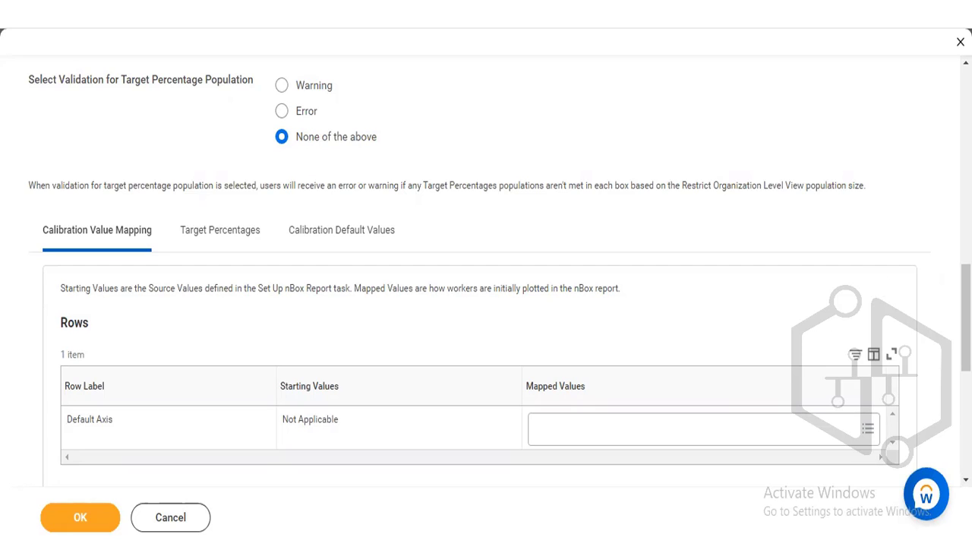
pyautogui.scroll(-1, 486, 303)
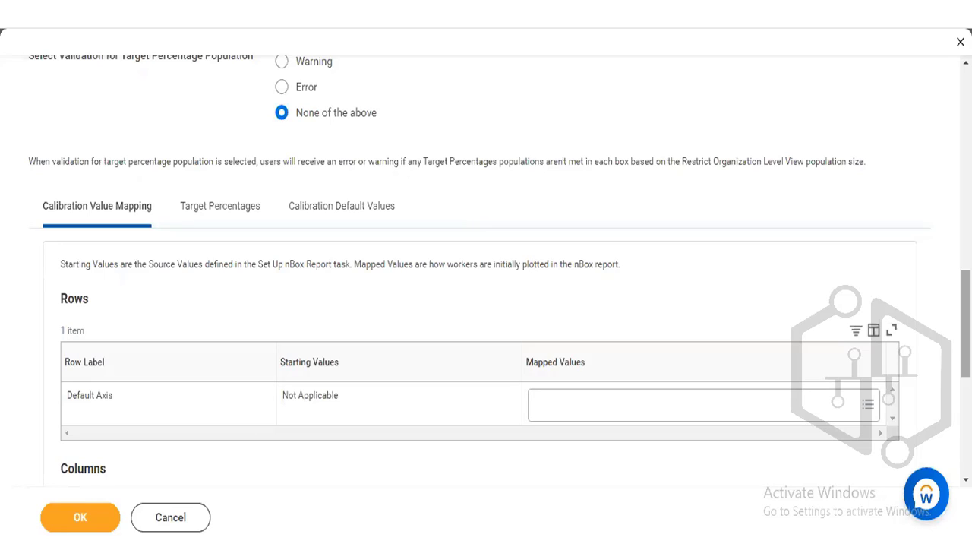
pyautogui.scroll(-2, 486, 304)
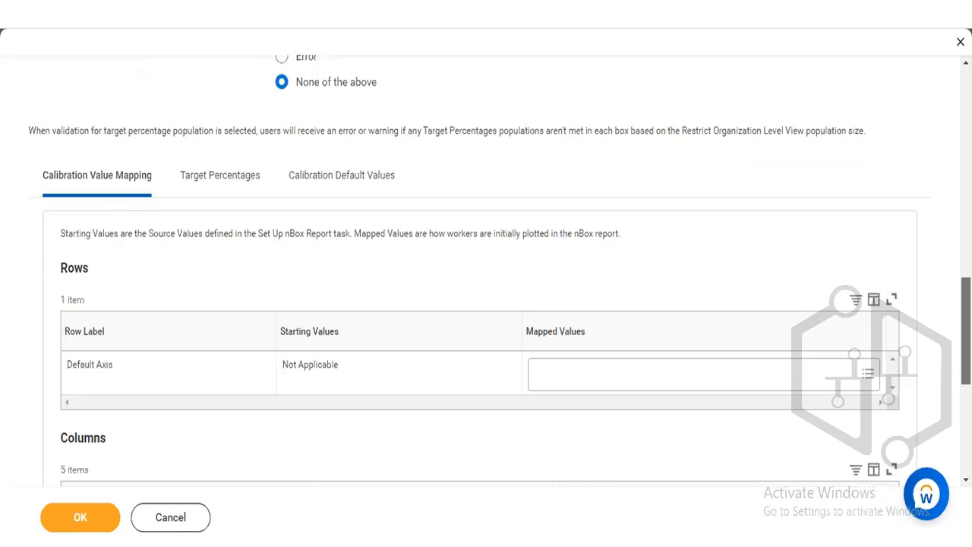
pyautogui.scroll(-2, 486, 303)
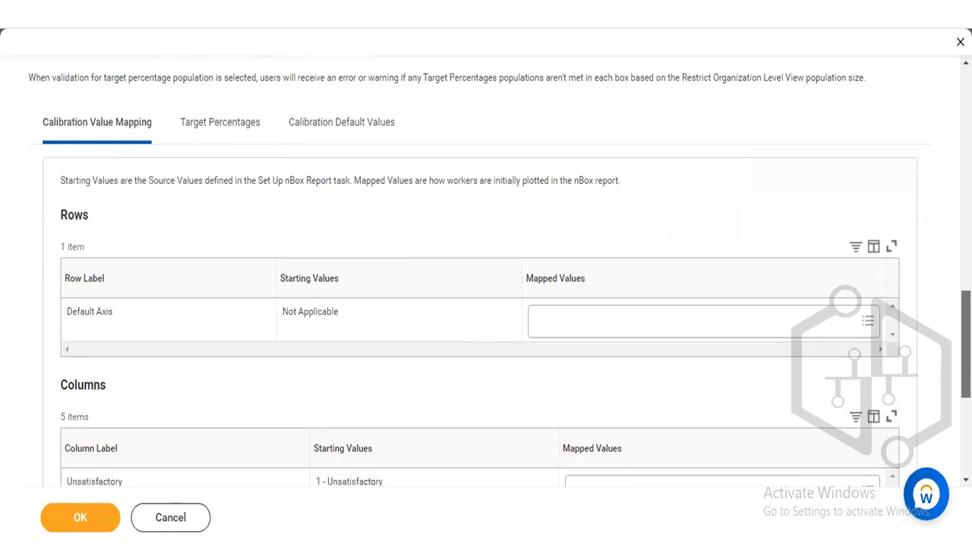
pyautogui.scroll(-4, 485, 303)
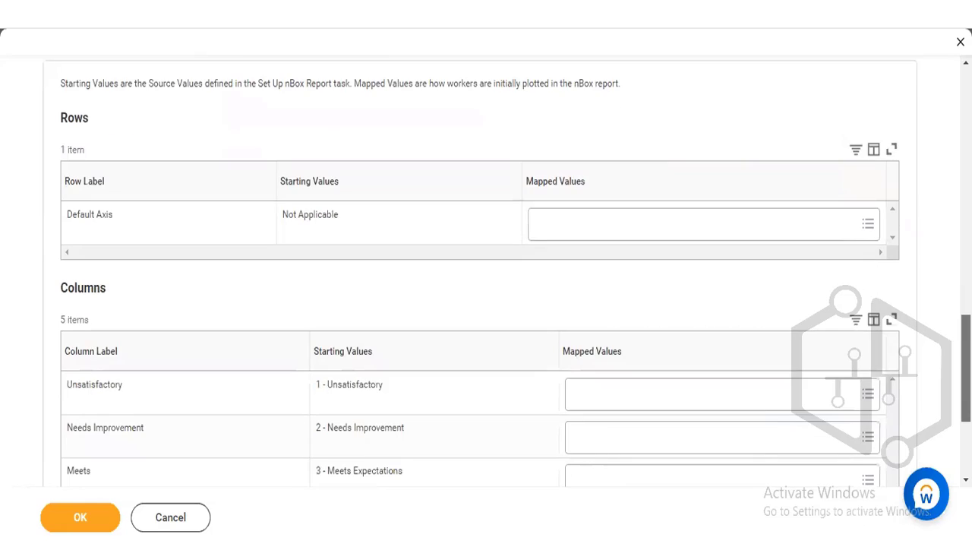
pyautogui.scroll(-1, 486, 304)
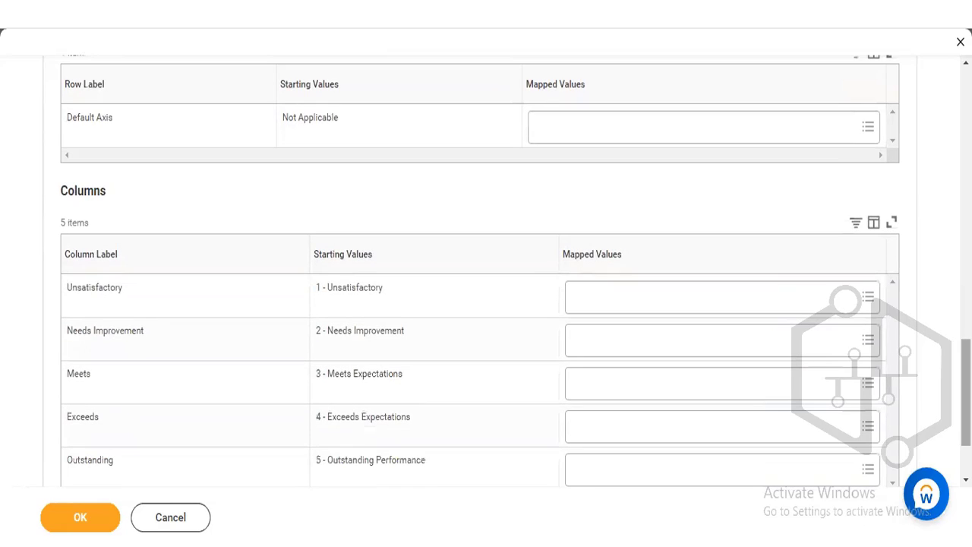
pyautogui.scroll(-2, 485, 304)
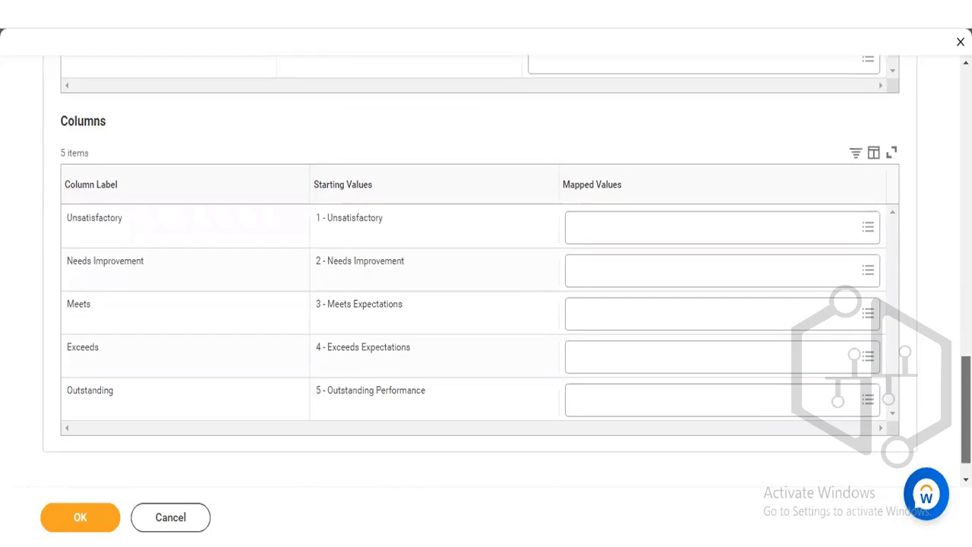
pyautogui.scroll(-1, 486, 303)
pyautogui.scroll(10, 486, 304)
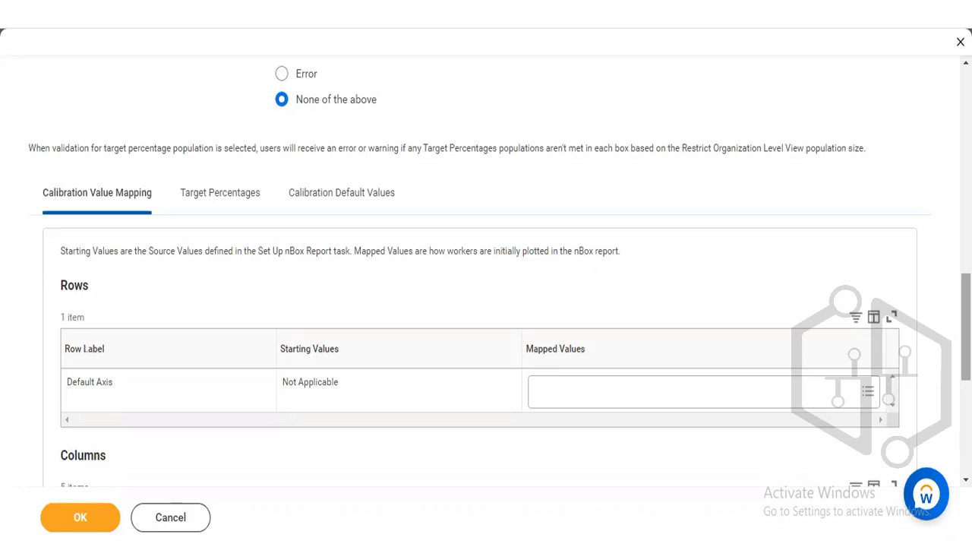
pyautogui.scroll(3, 486, 304)
pyautogui.scroll(-2, 486, 303)
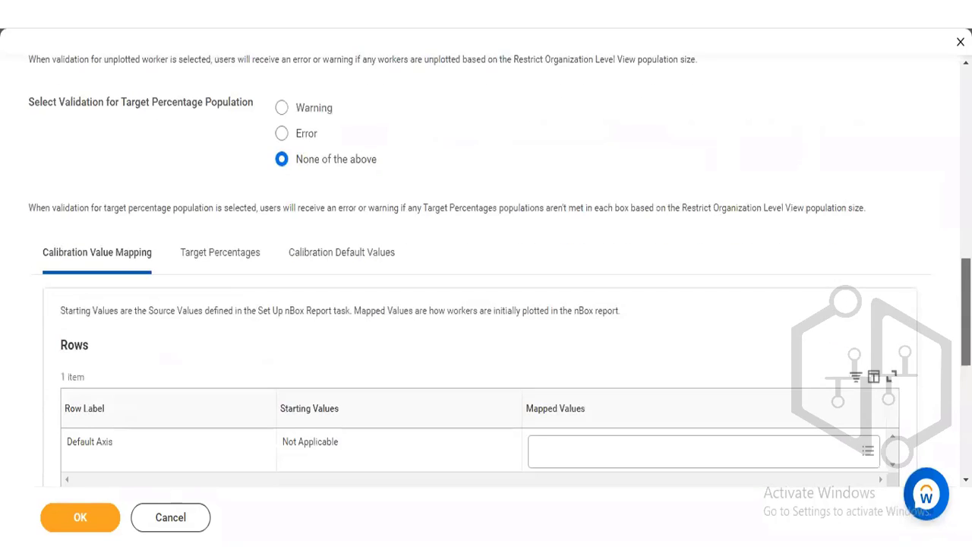
pyautogui.scroll(-1, 485, 304)
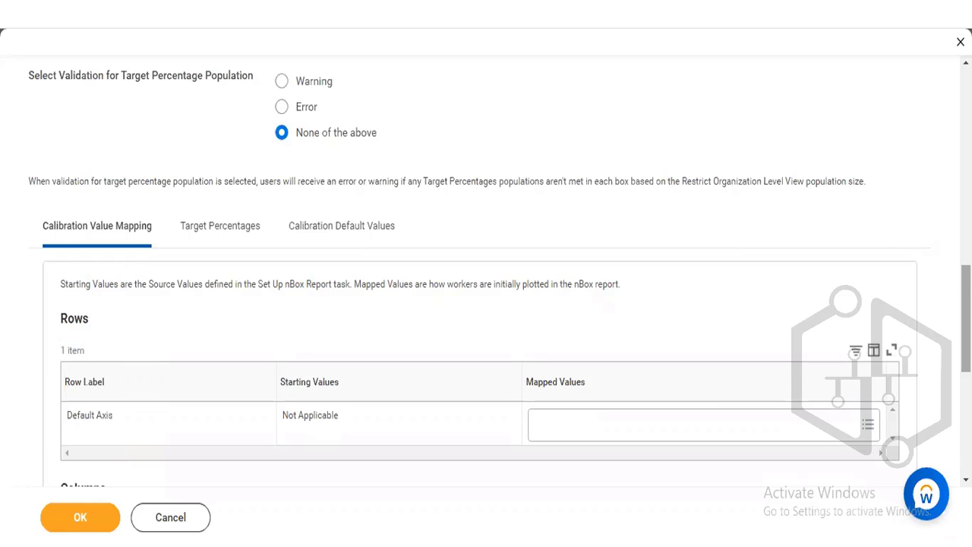
# - View the Performance Calibration nBox report in a new tab and examine its row grouping, column grouping, nBox display and drill-down settings
pyautogui.scroll(10, 576, 170)
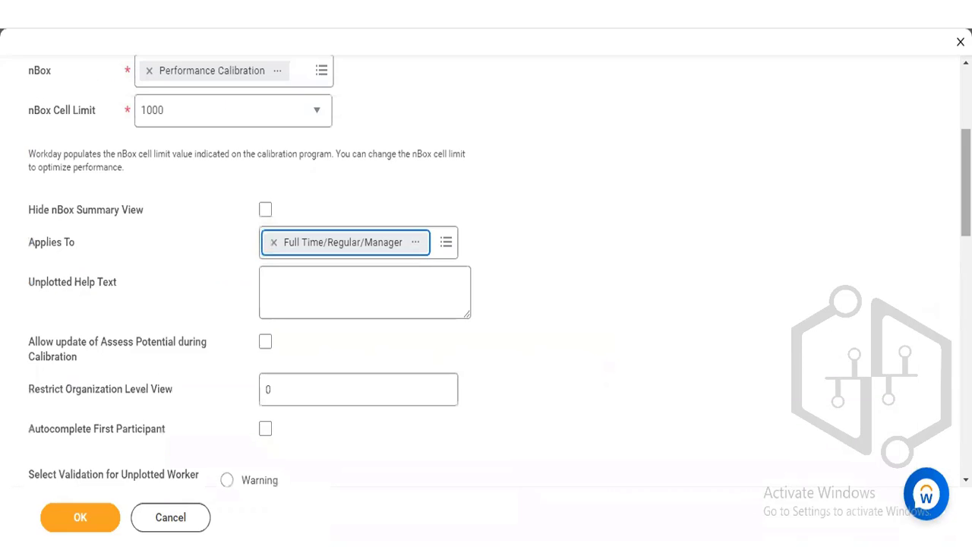
pyautogui.rightClick(180, 74)
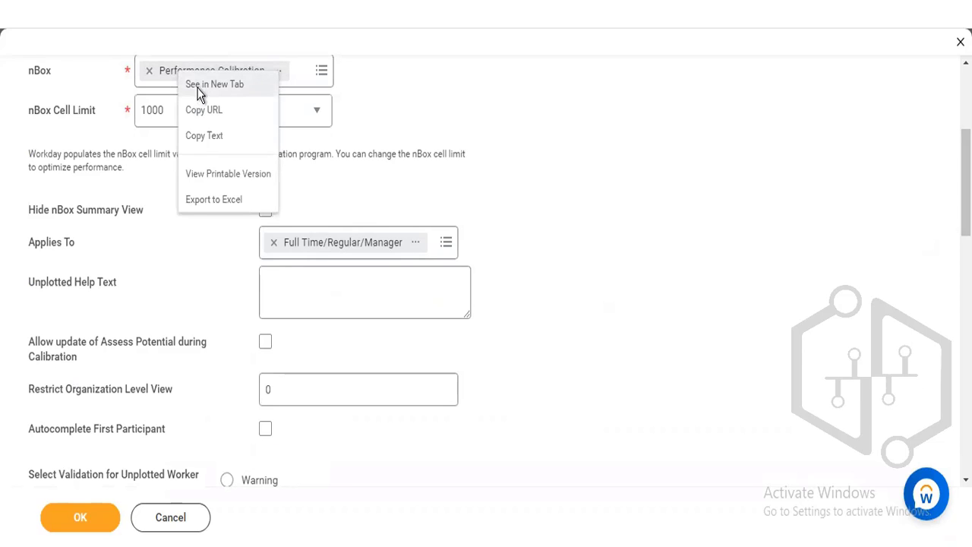
pyautogui.click(198, 87)
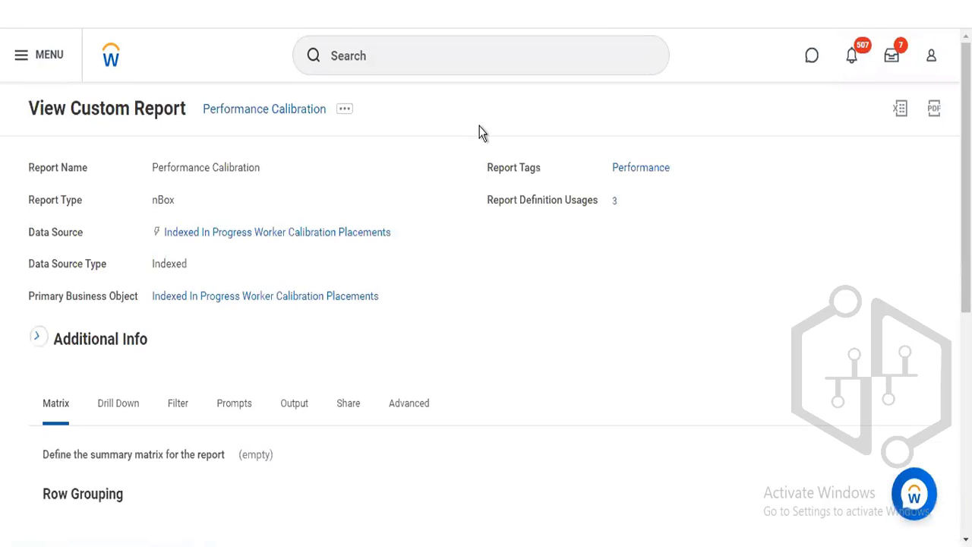
pyautogui.scroll(-7, 530, 169)
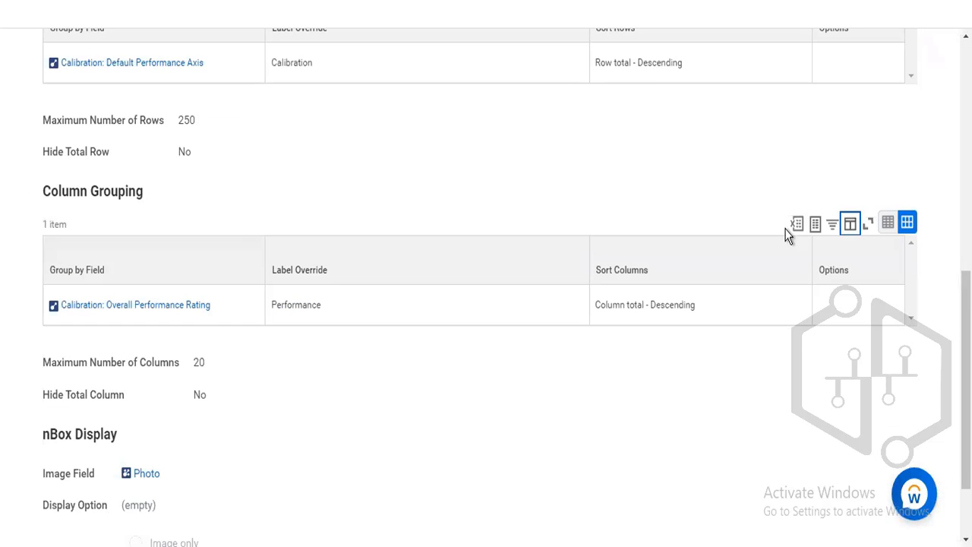
pyautogui.scroll(1, 486, 287)
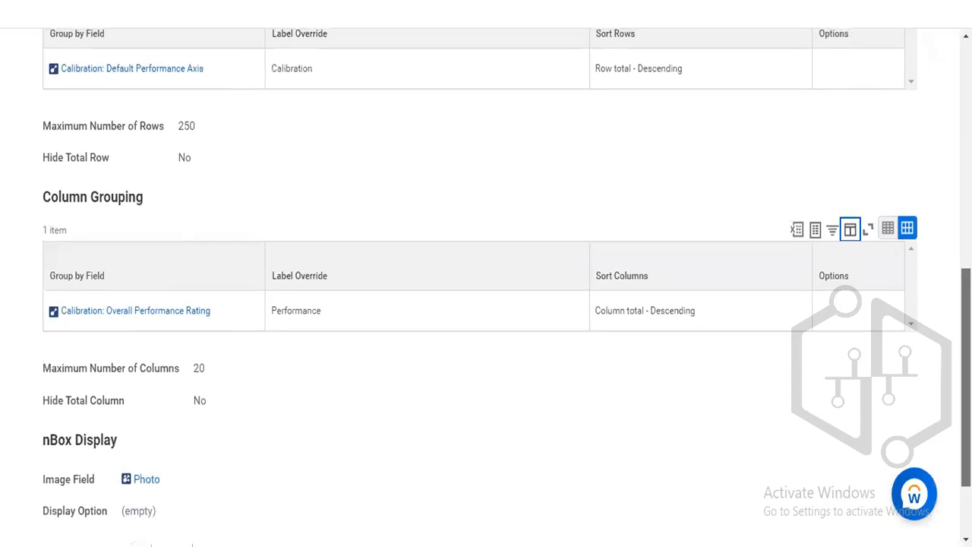
pyautogui.scroll(2, 486, 287)
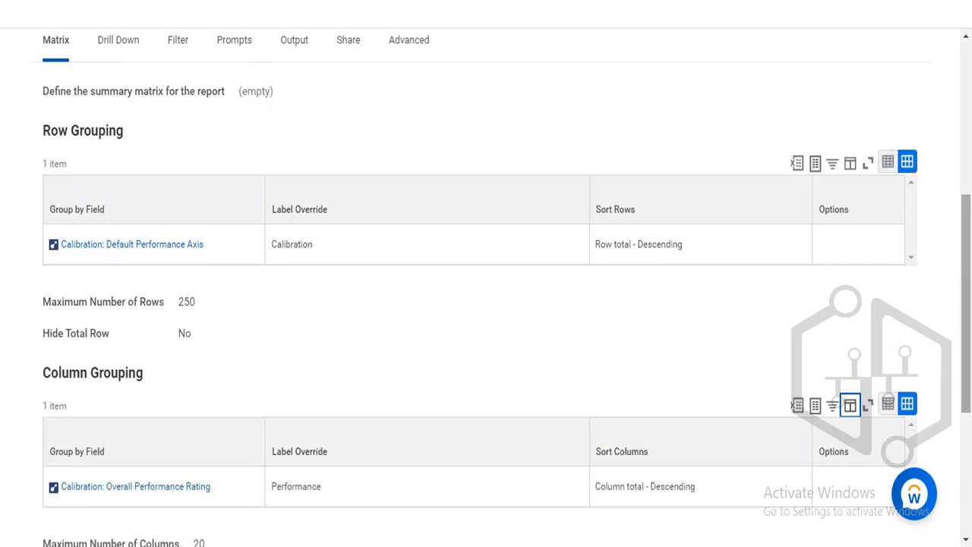
pyautogui.scroll(-1, 486, 287)
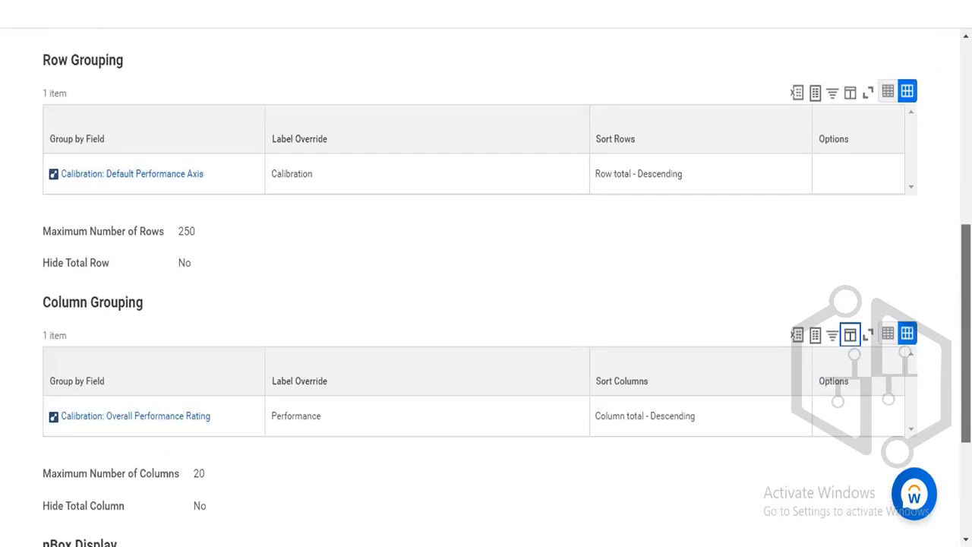
pyautogui.scroll(-3, 486, 287)
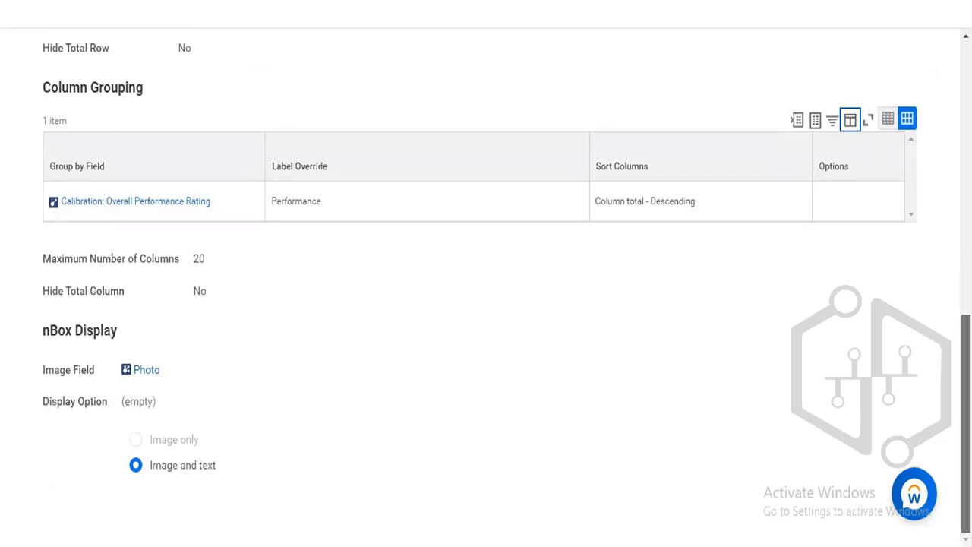
pyautogui.scroll(4, 486, 287)
pyautogui.scroll(1, 243, 261)
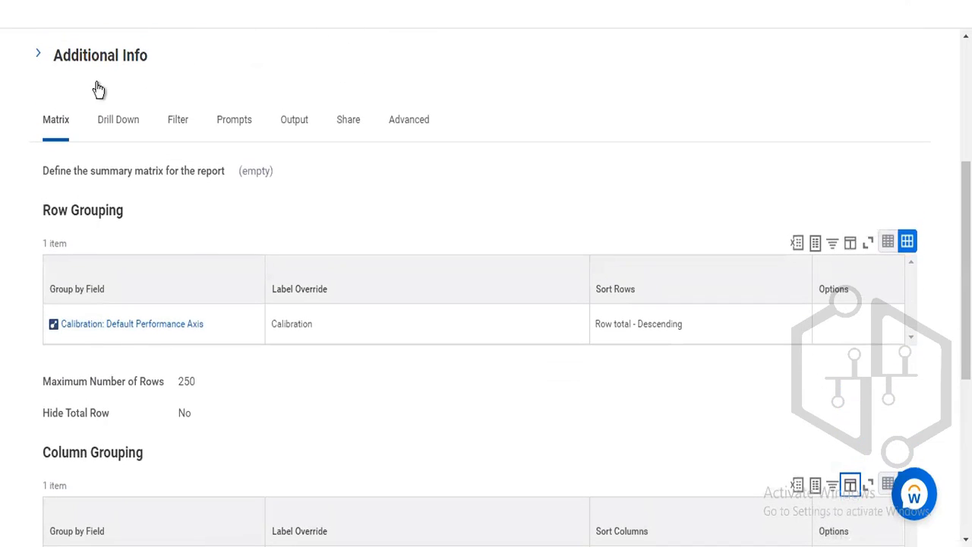
pyautogui.click(116, 123)
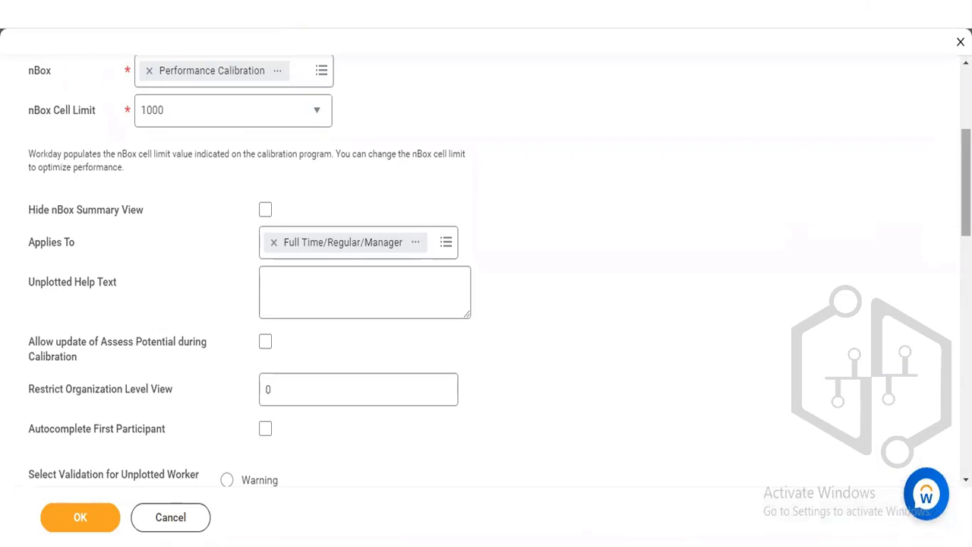
# - Return to the calibration program and check the mapped value choices for the Default Axis row and the Unsatisfactory column
pyautogui.scroll(-6, 486, 273)
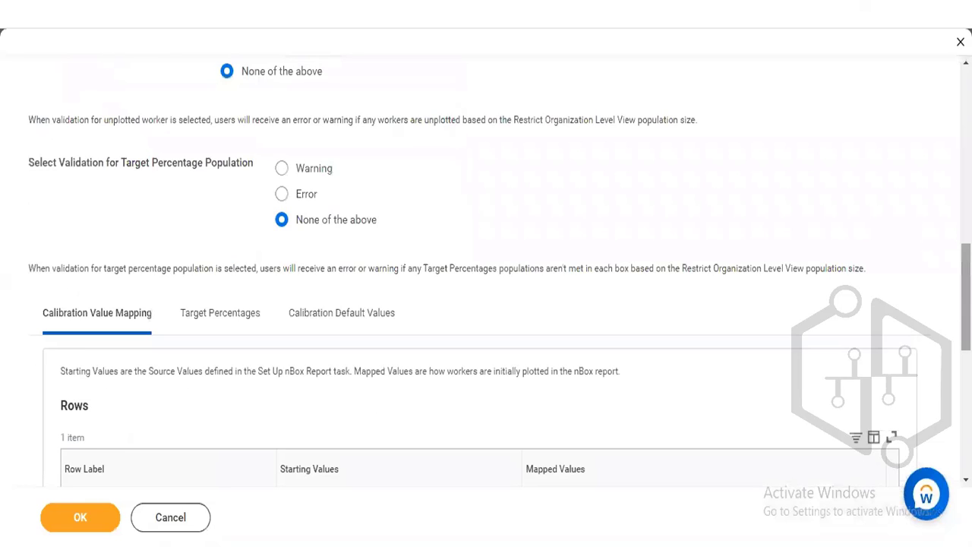
pyautogui.scroll(-2, 486, 274)
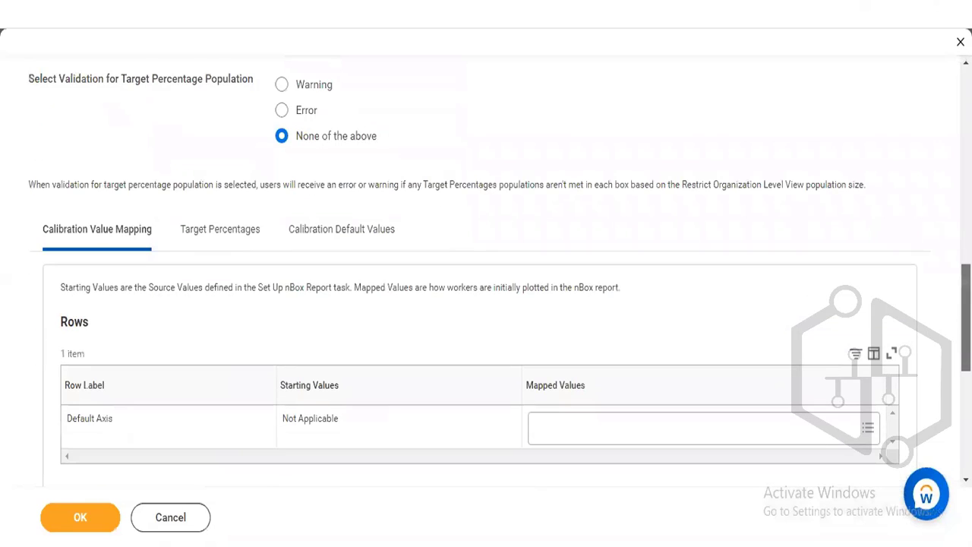
pyautogui.scroll(-1, 843, 301)
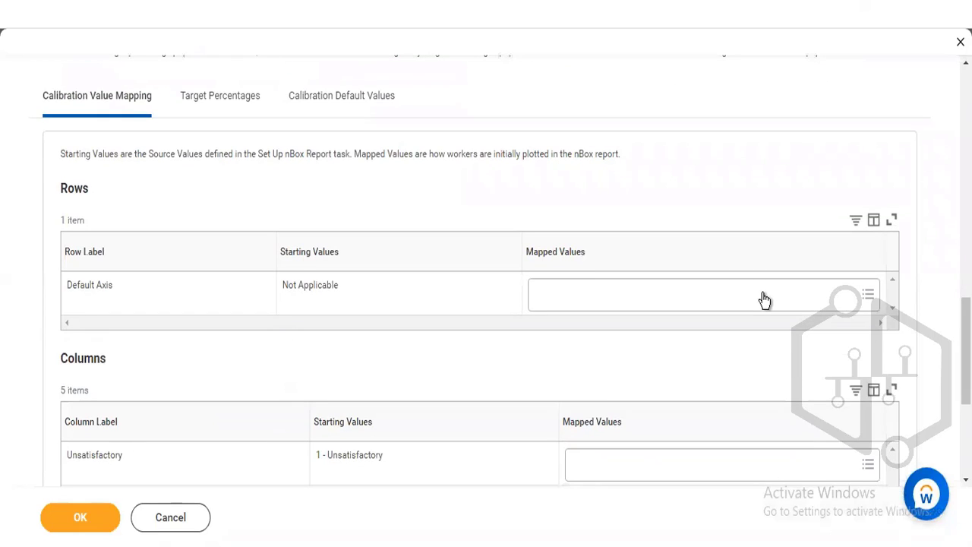
pyautogui.click(764, 300)
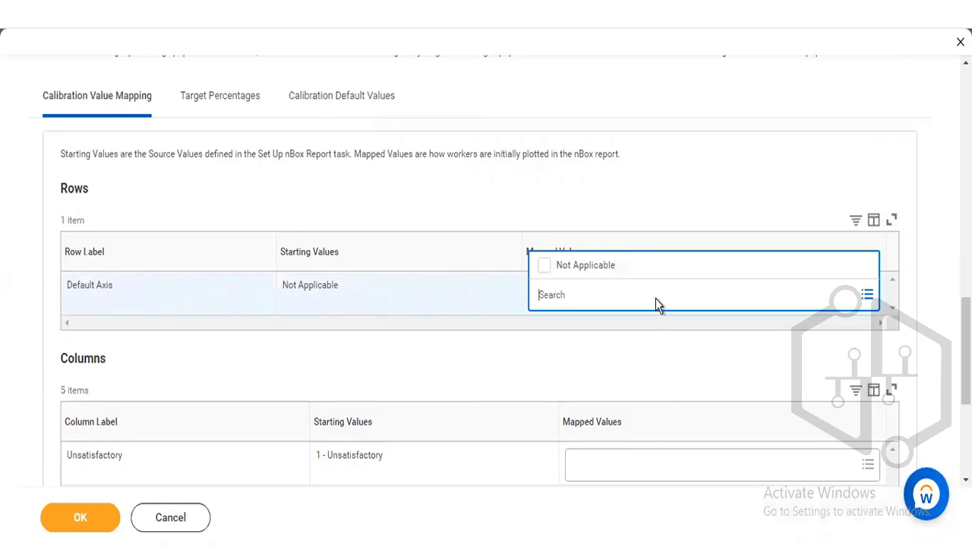
pyautogui.click(653, 462)
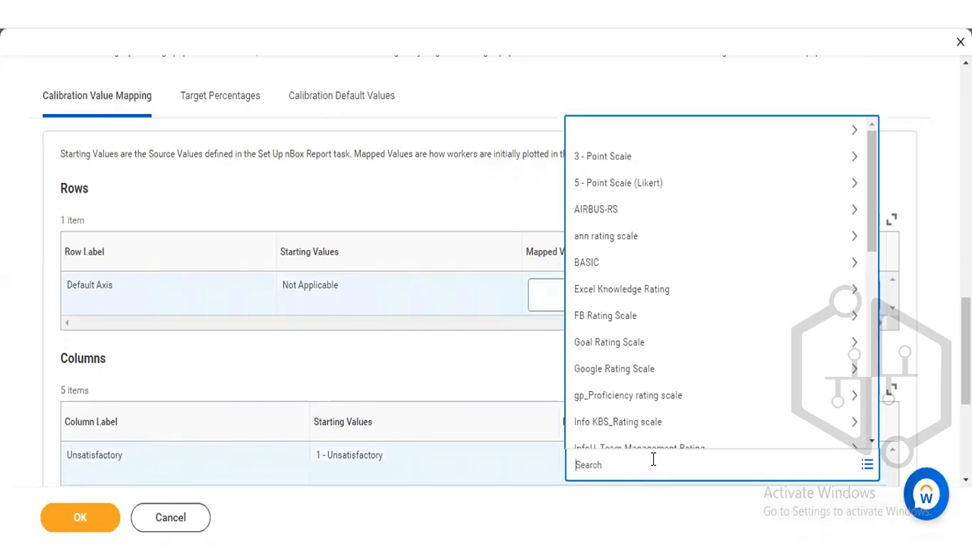
pyautogui.click(412, 354)
# - Map the Unsatisfactory column to the value 1 - Unsatisfactory in the Calibration Value Mapping
pyautogui.scroll(-2, 486, 281)
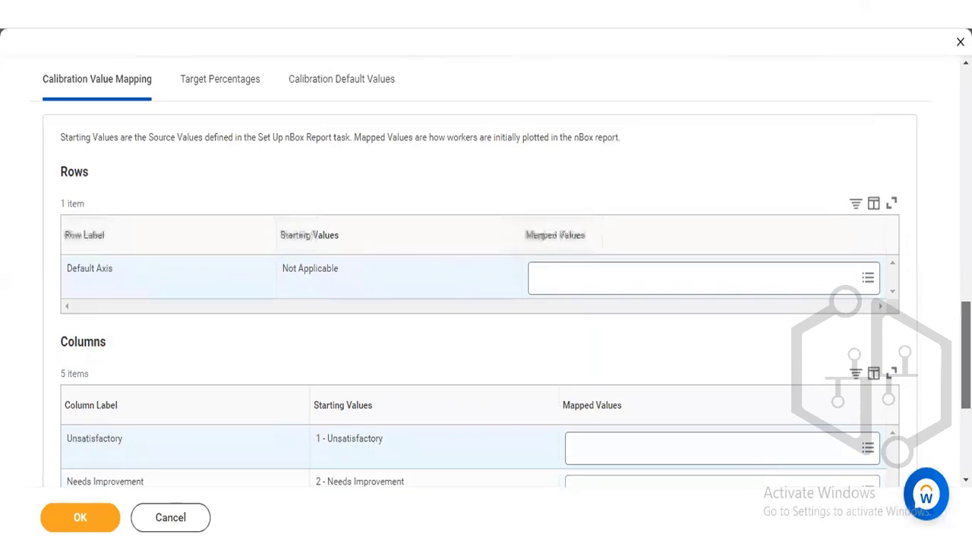
pyautogui.scroll(-1, 486, 281)
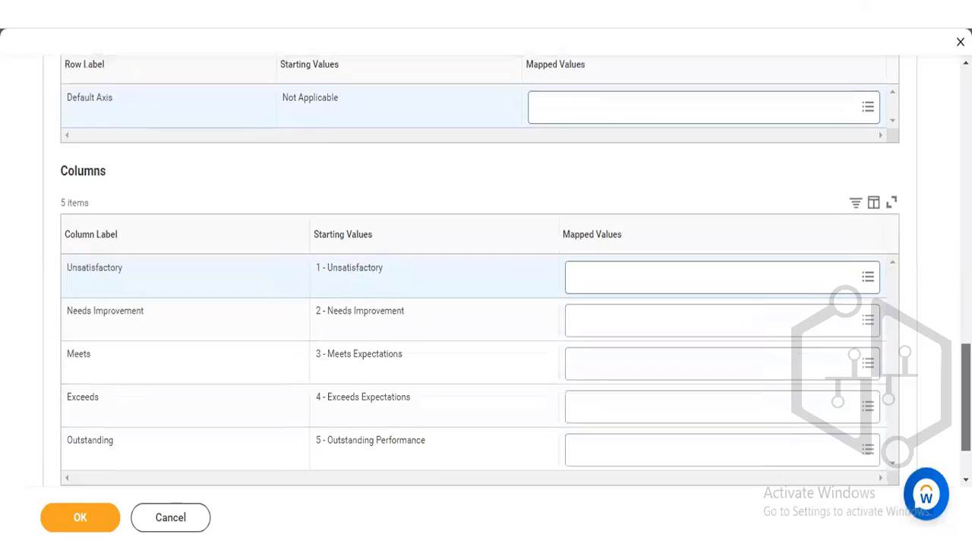
pyautogui.click(805, 280)
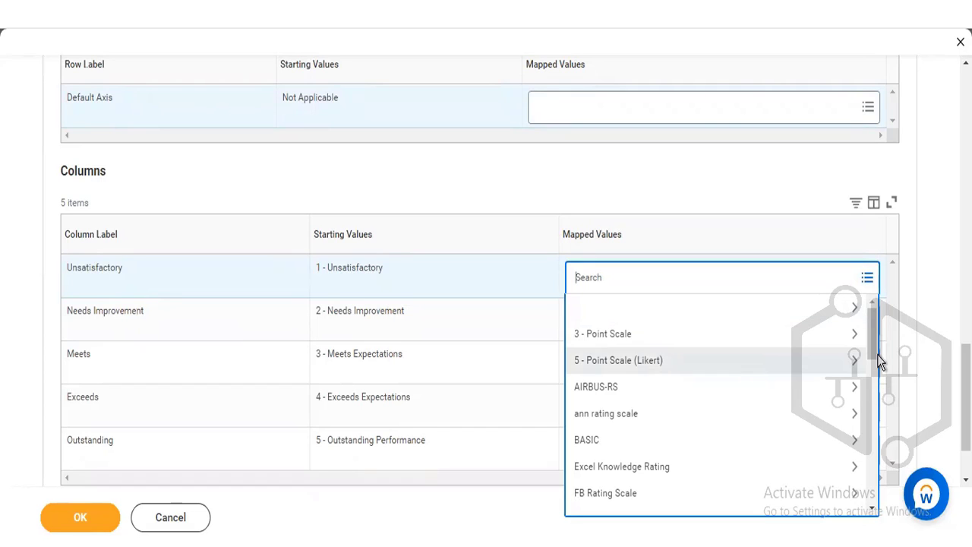
pyautogui.moveTo(877, 349); pyautogui.dragTo(877, 377)
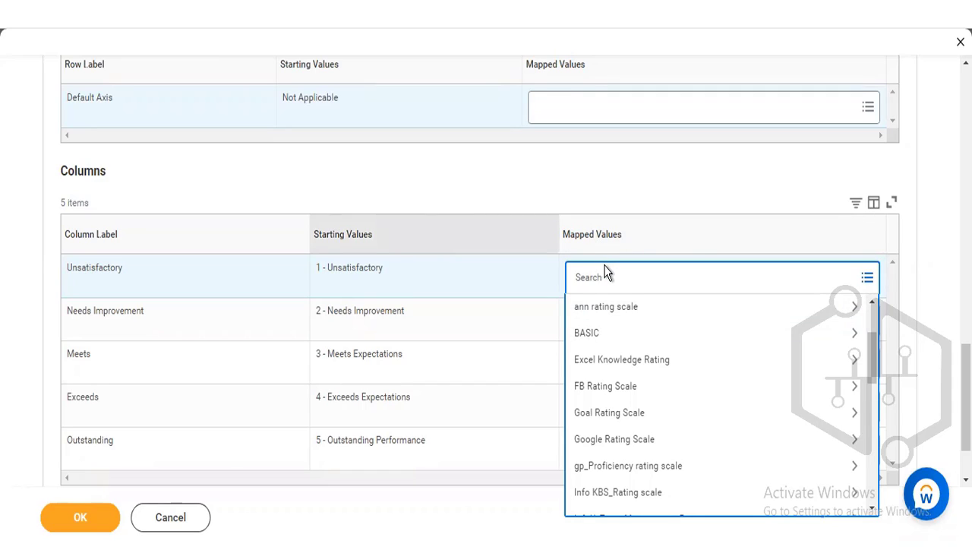
pyautogui.write('u')
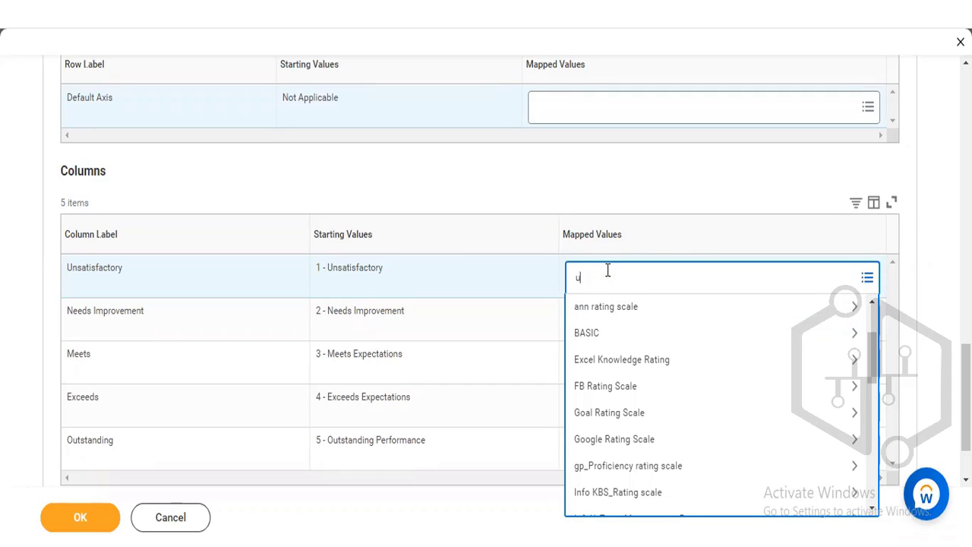
pyautogui.write('nsatisfa')
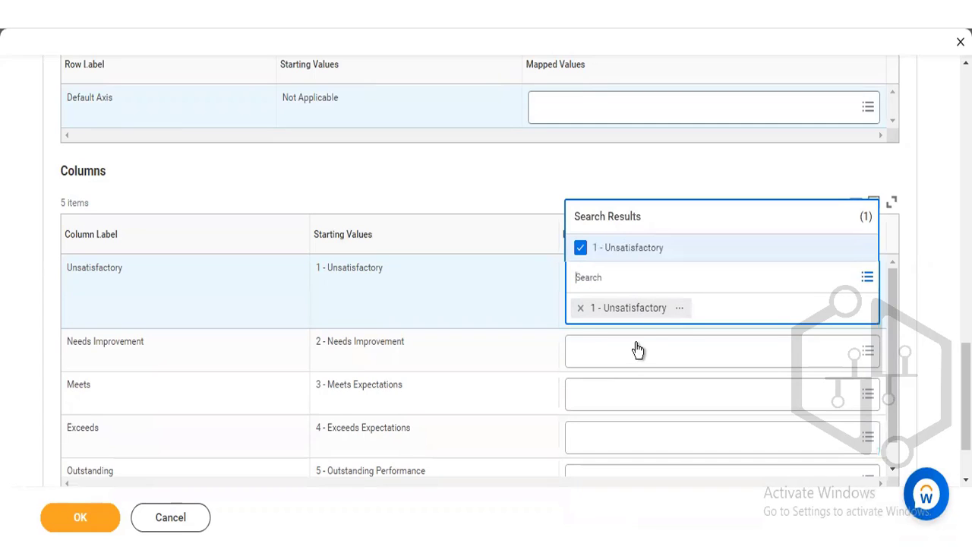
pyautogui.click(638, 351)
# - Map the Needs Improvement column to the value 2 - Needs Improvement
pyautogui.click(625, 329)
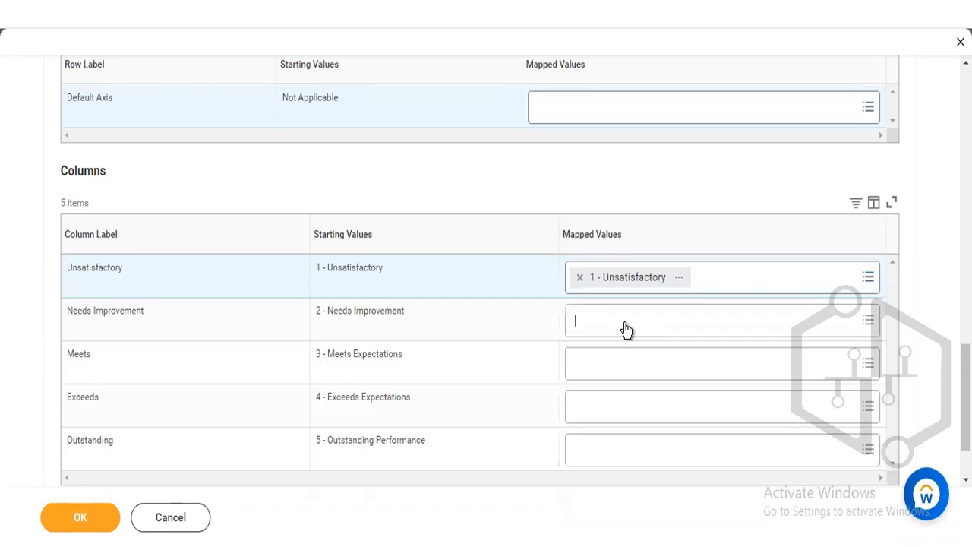
pyautogui.write('needs impr')
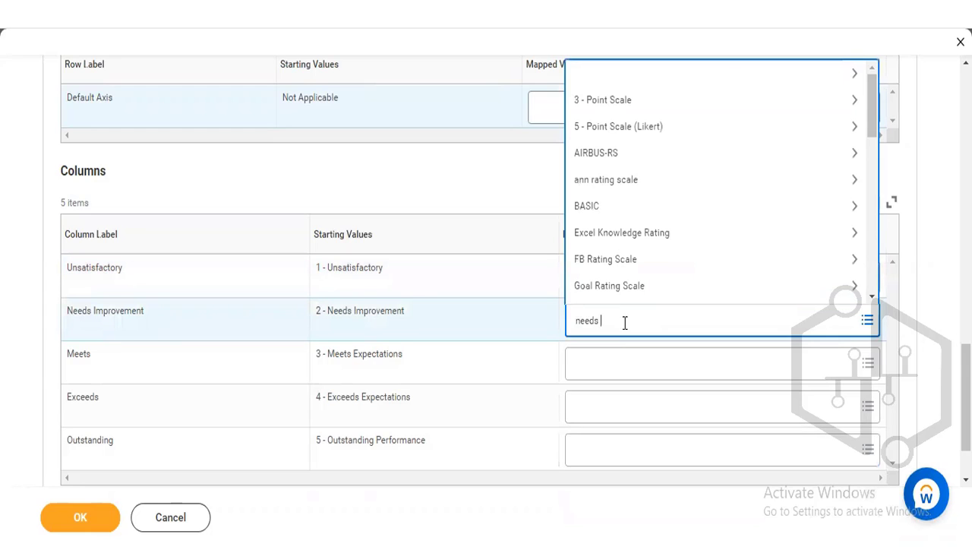
pyautogui.press('Return')
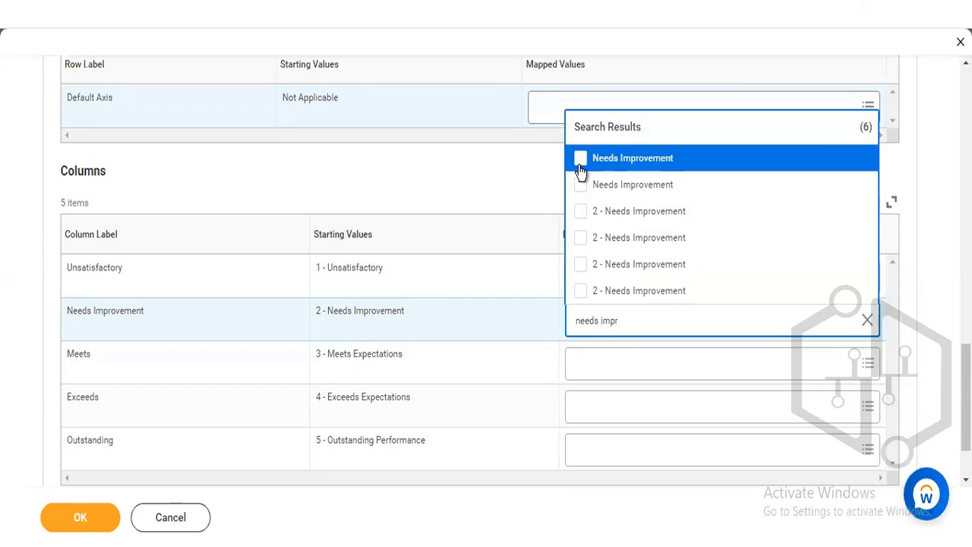
pyautogui.click(579, 219)
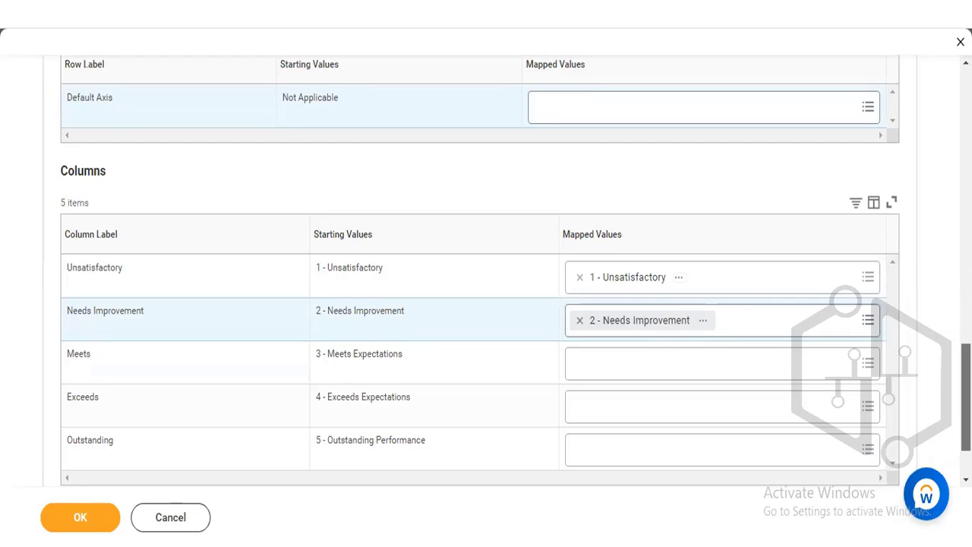
# - Replace the Unsatisfactory column's mapped value with 1 - Underperformed from the 3 - Point Scale
pyautogui.scroll(3, 486, 304)
pyautogui.scroll(5, 486, 304)
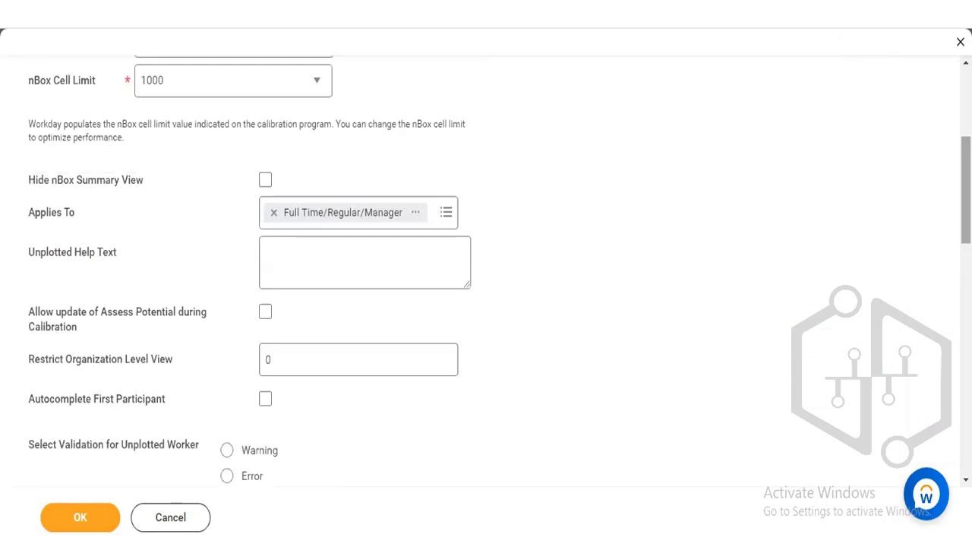
pyautogui.scroll(1, 921, 218)
pyautogui.scroll(4, 921, 218)
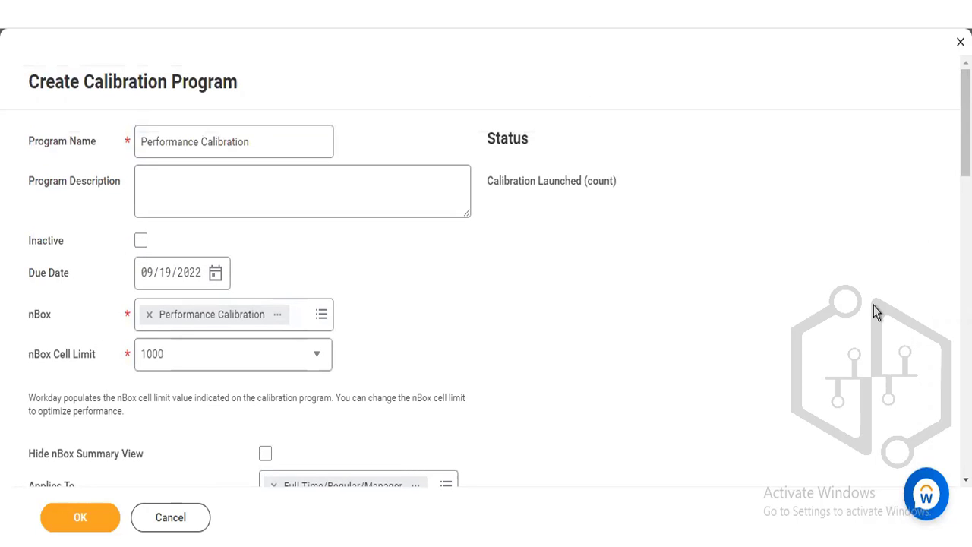
pyautogui.scroll(-15, 486, 271)
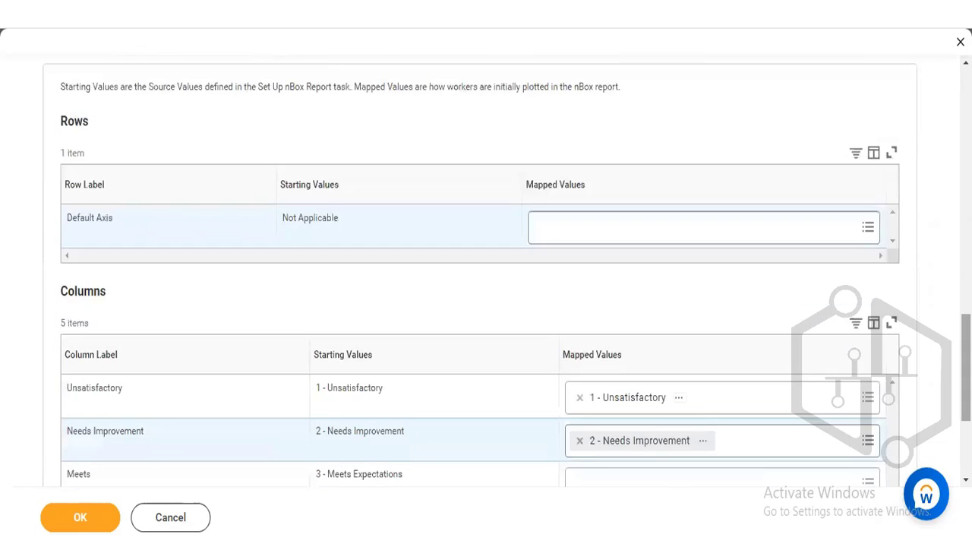
pyautogui.scroll(-2, 258, 321)
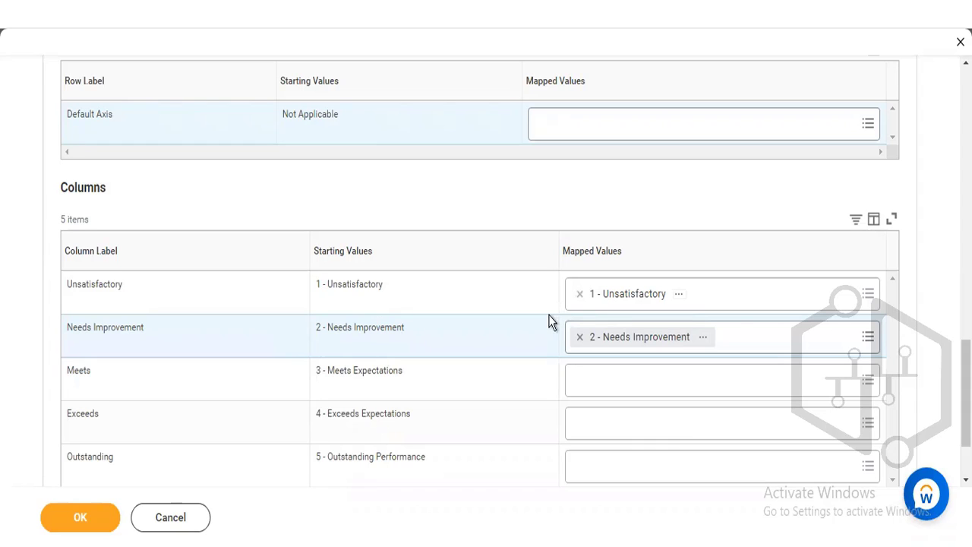
pyautogui.click(581, 294)
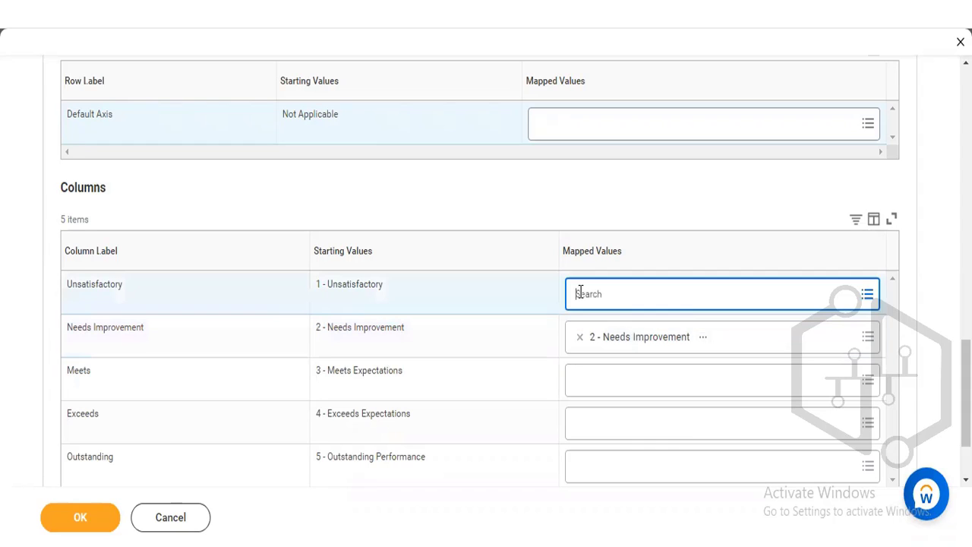
pyautogui.click(580, 293)
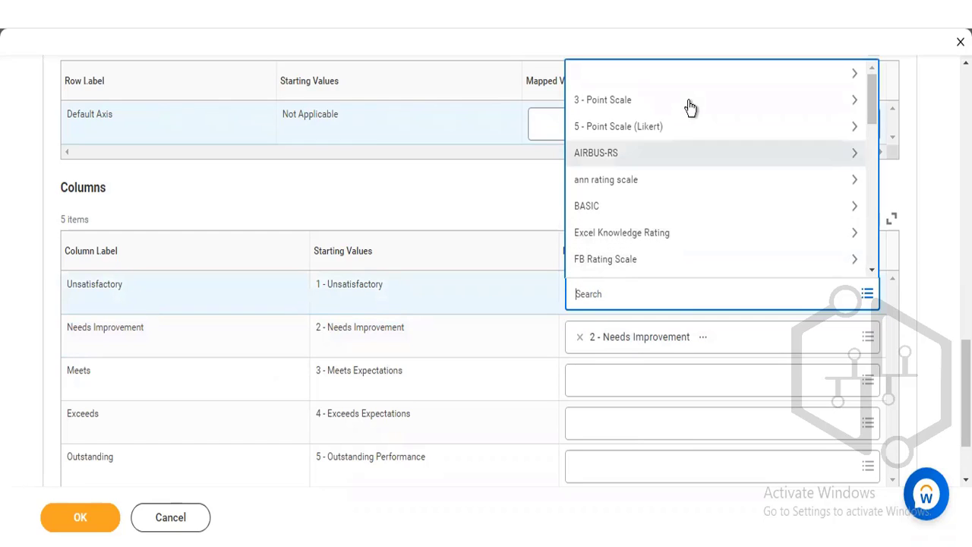
pyautogui.click(856, 101)
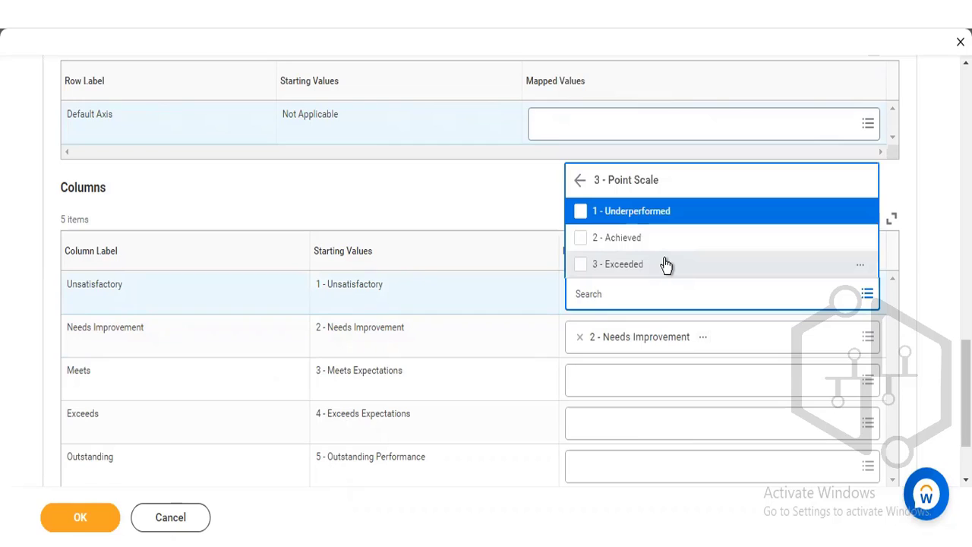
pyautogui.click(583, 215)
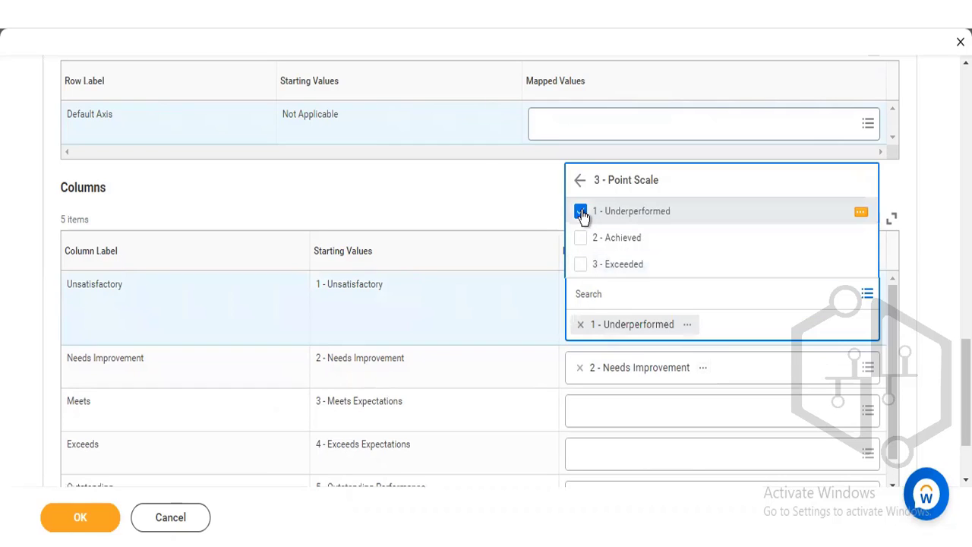
pyautogui.click(481, 167)
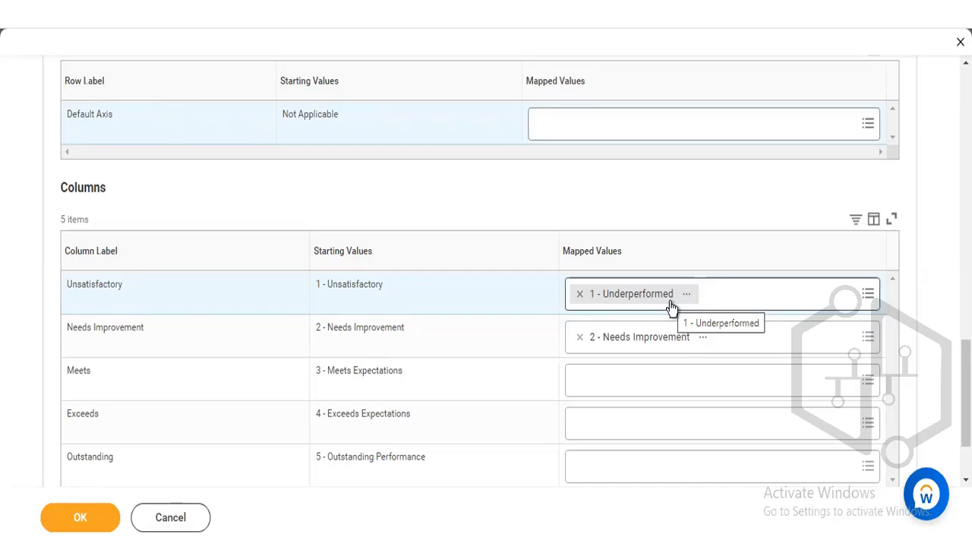
# - Clear the mapped value of the Unsatisfactory column and look through the available rating scales without choosing one
pyautogui.click(580, 296)
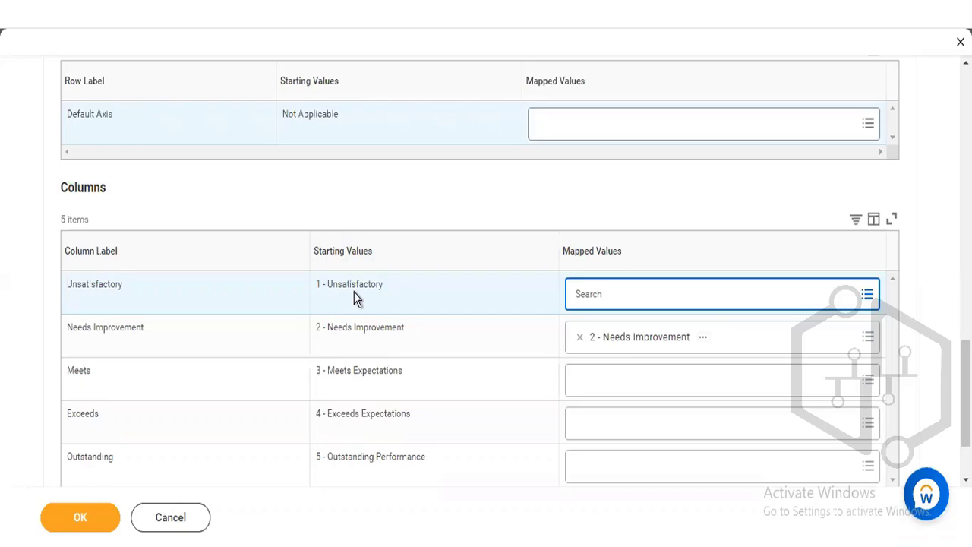
pyautogui.click(597, 294)
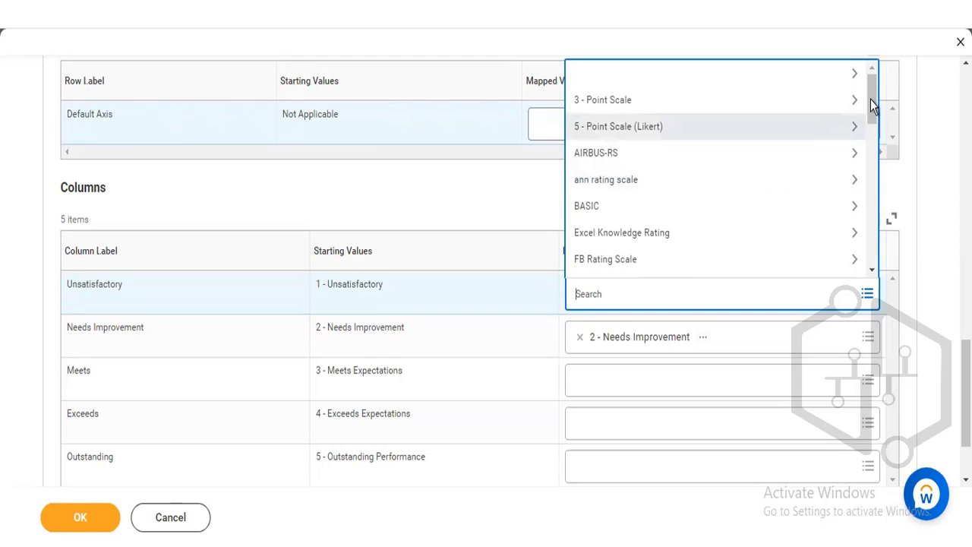
pyautogui.moveTo(872, 106); pyautogui.dragTo(870, 176)
pyautogui.scroll(5, 864, 91)
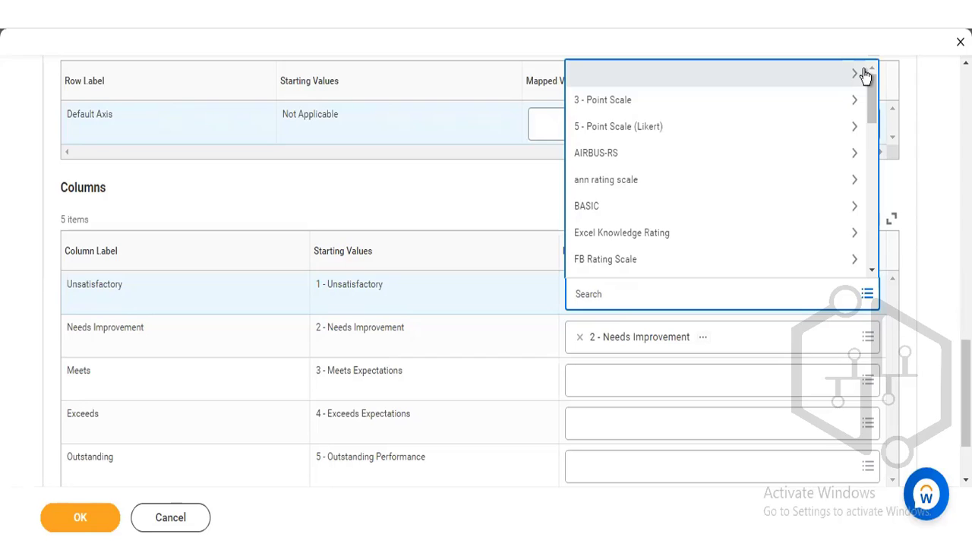
pyautogui.click(865, 75)
pyautogui.click(462, 199)
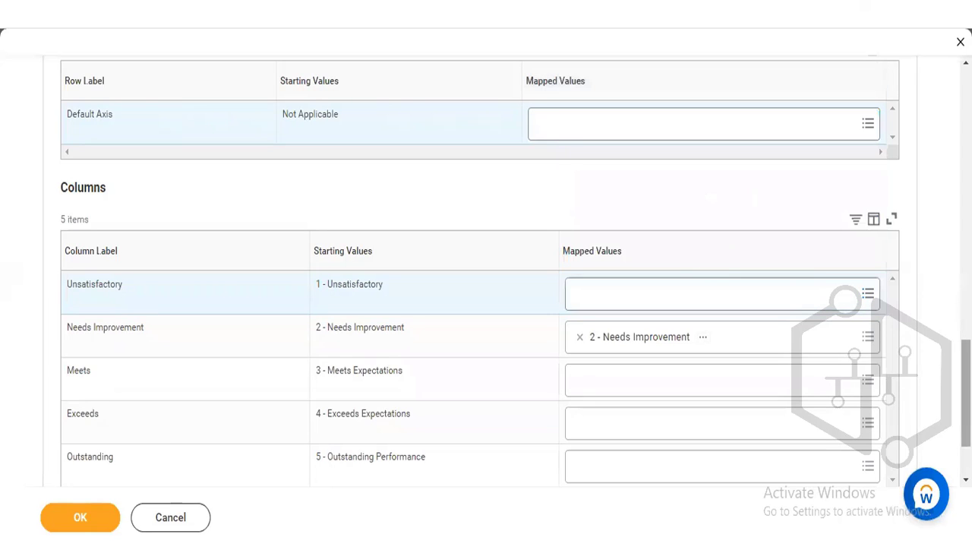
# - Review the calibration program's general settings, the worker and target percentage validation options, and the value mapping tables
pyautogui.scroll(15, 216, 313)
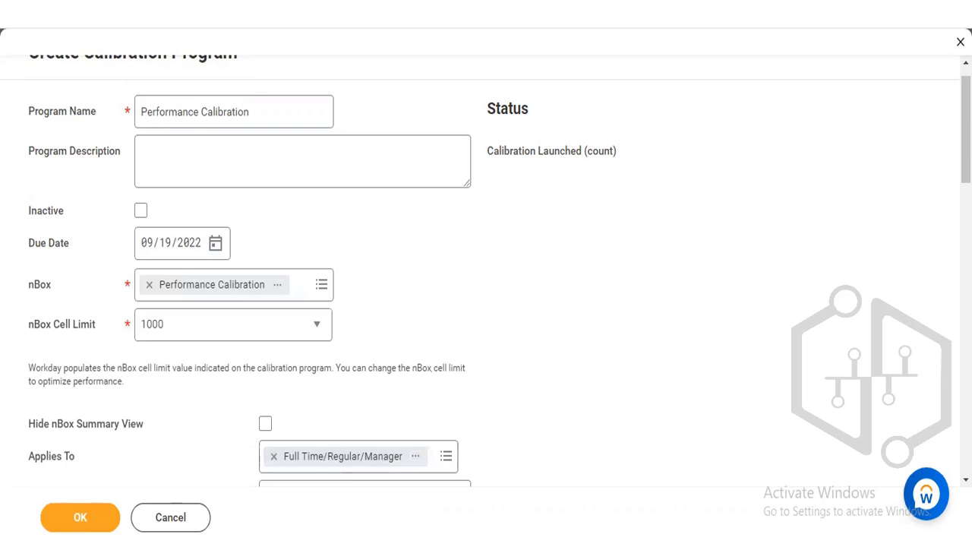
pyautogui.scroll(-3, 485, 271)
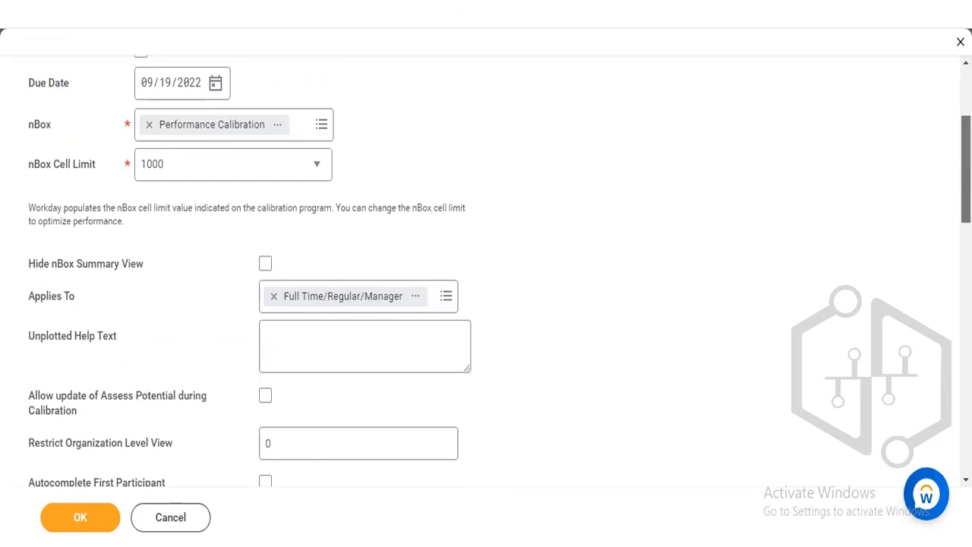
pyautogui.scroll(-3, 486, 271)
pyautogui.scroll(-1, 486, 271)
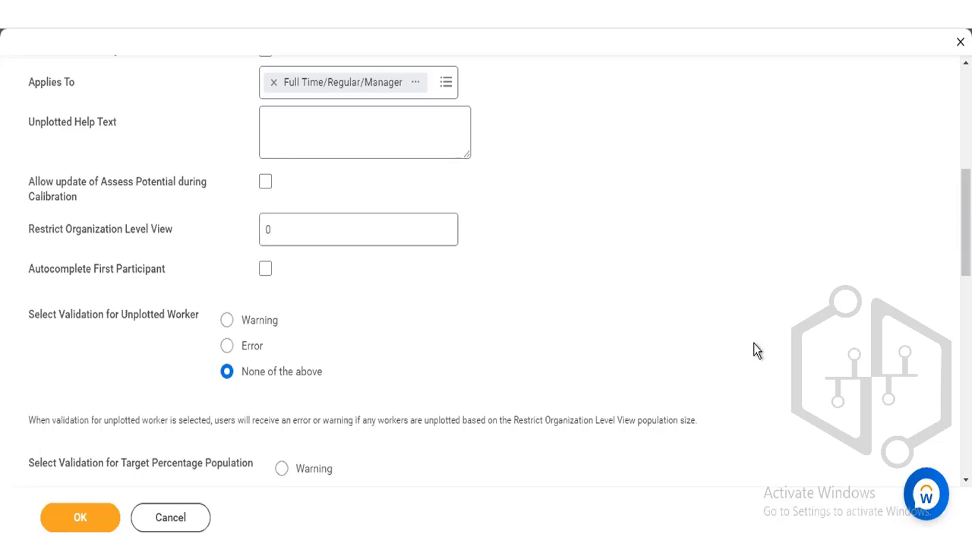
pyautogui.scroll(-5, 486, 266)
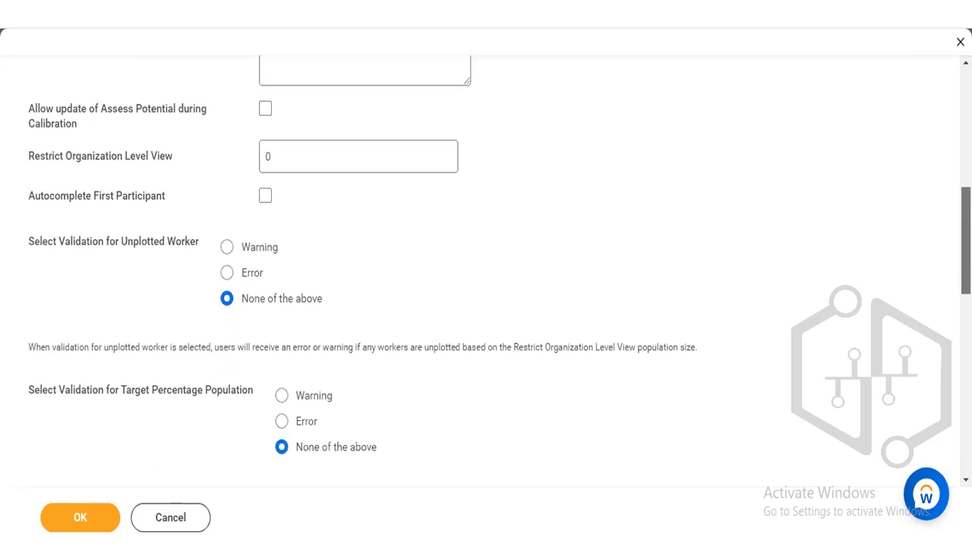
pyautogui.scroll(-1, 486, 304)
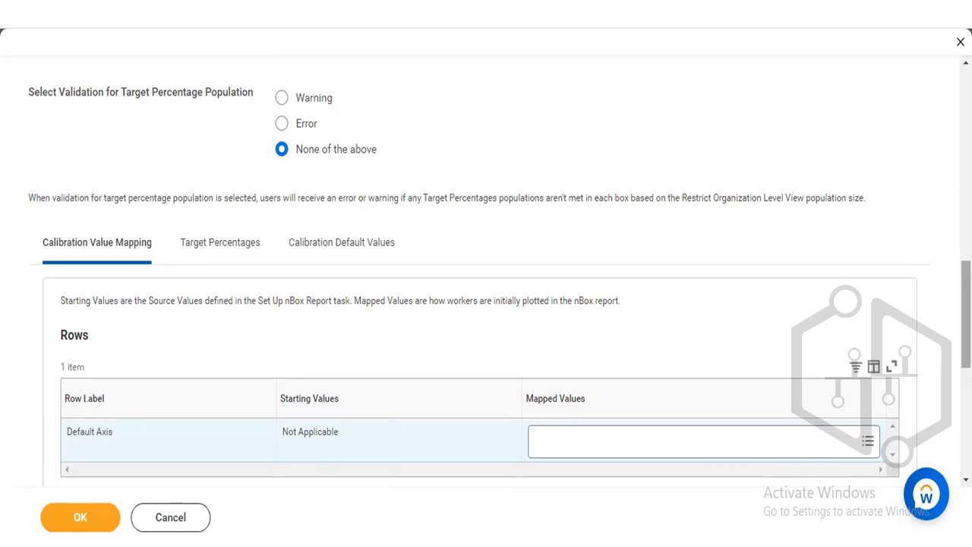
pyautogui.scroll(-2, 486, 304)
pyautogui.scroll(-3, 632, 236)
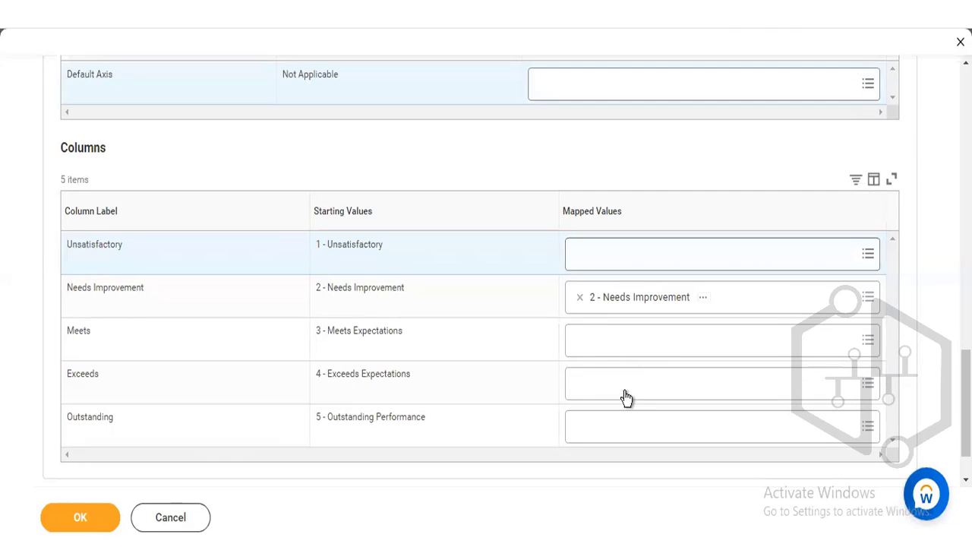
# - Map the Default Axis row to the value Not Applicable
pyautogui.click(620, 86)
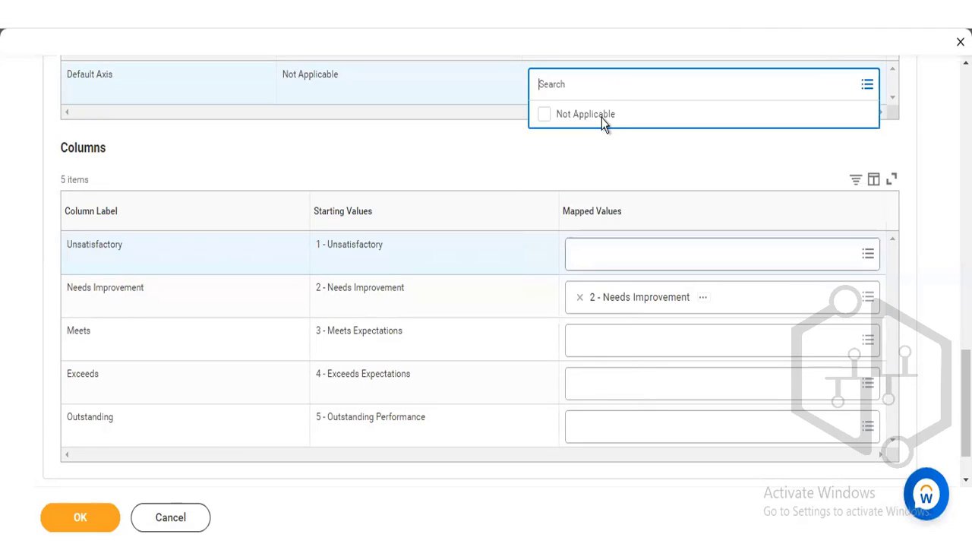
pyautogui.click(598, 113)
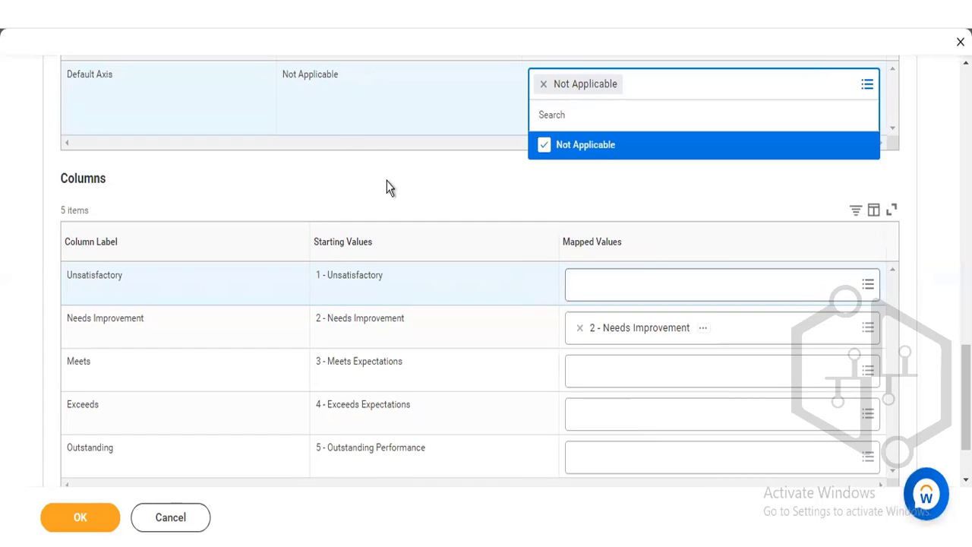
pyautogui.click(560, 260)
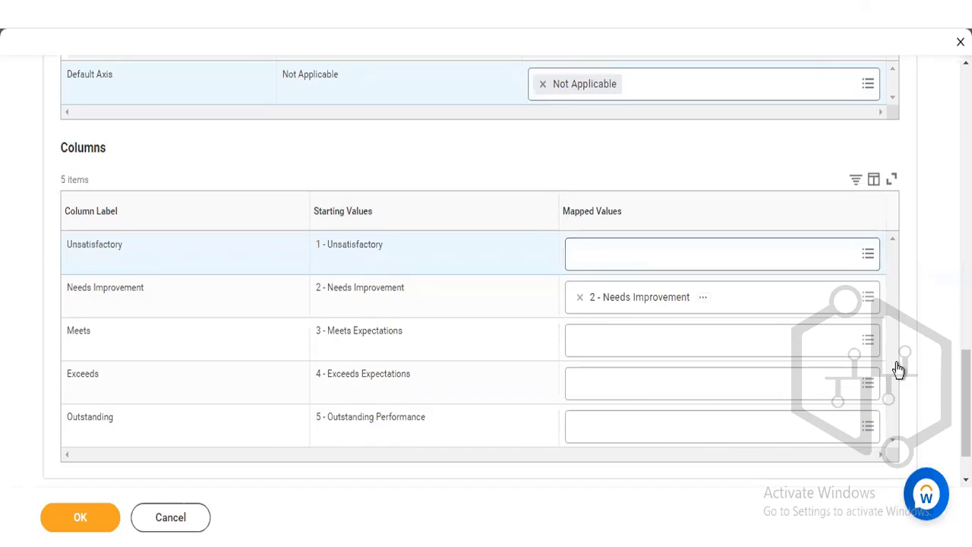
# - Examine the target percentage settings for each nBox column and open the Calibration Default Values
pyautogui.scroll(3, 162, 83)
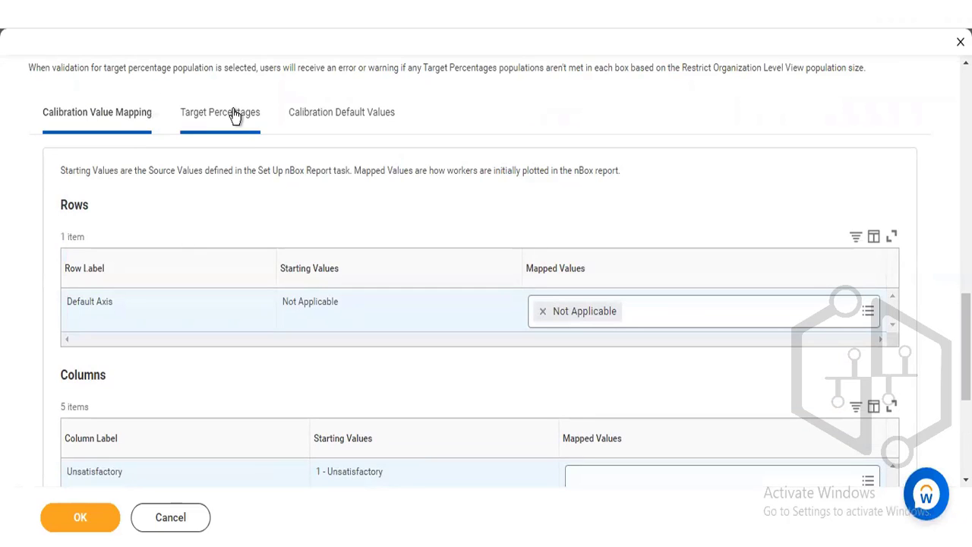
pyautogui.click(233, 114)
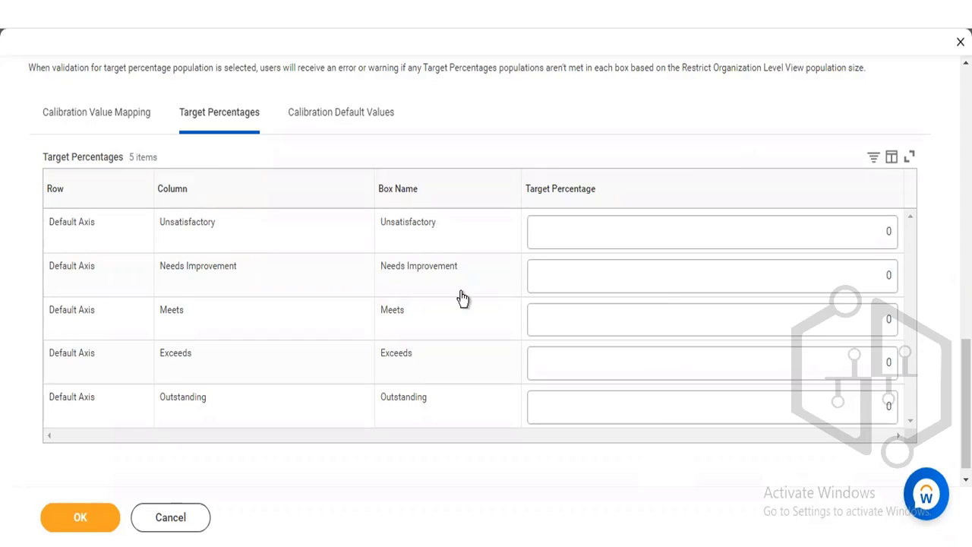
pyautogui.click(295, 115)
pyautogui.click(326, 117)
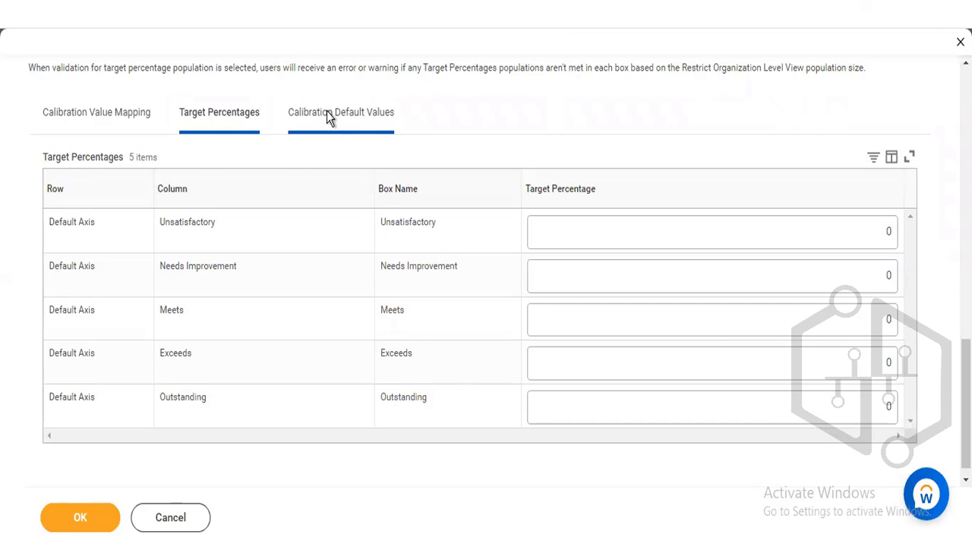